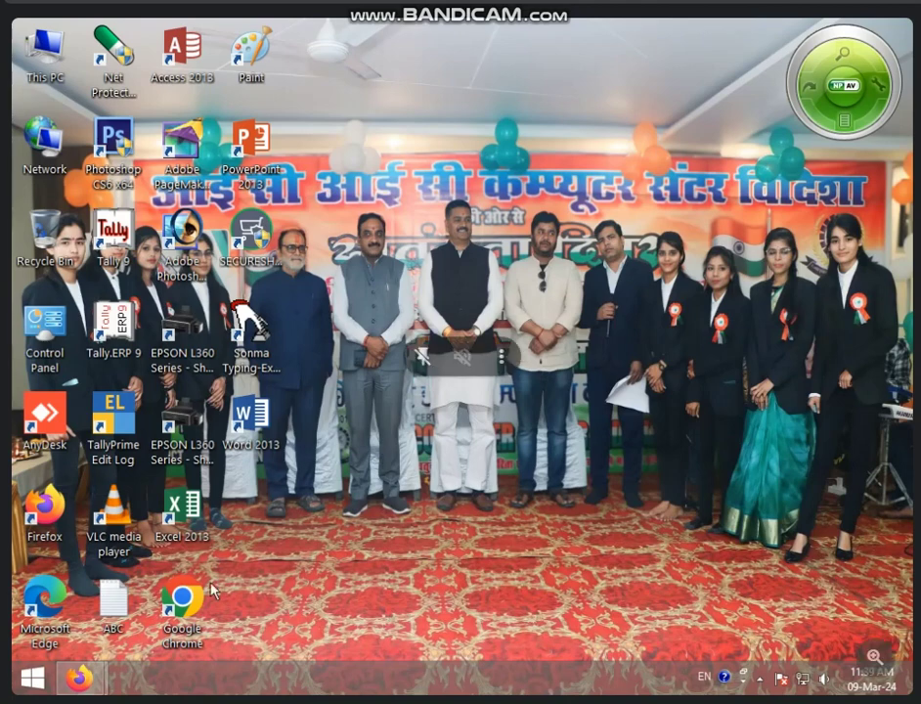
Start Excel, open the recent workbook 11.30 TO 12.00 EXCEL SHEET and go to the SALARY LIST sheet
double_click(182, 506)
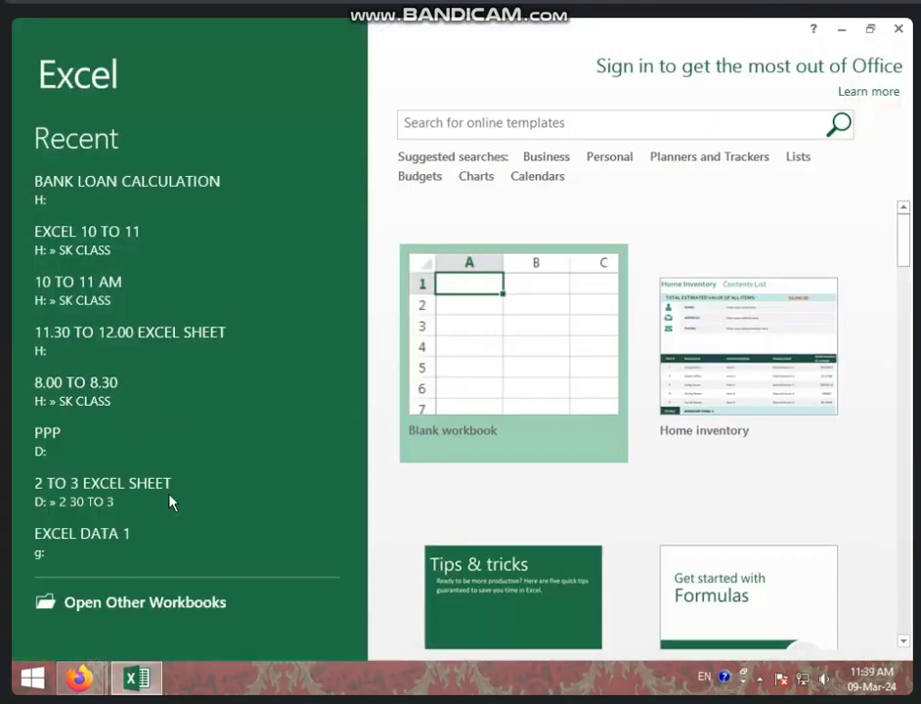
click(153, 343)
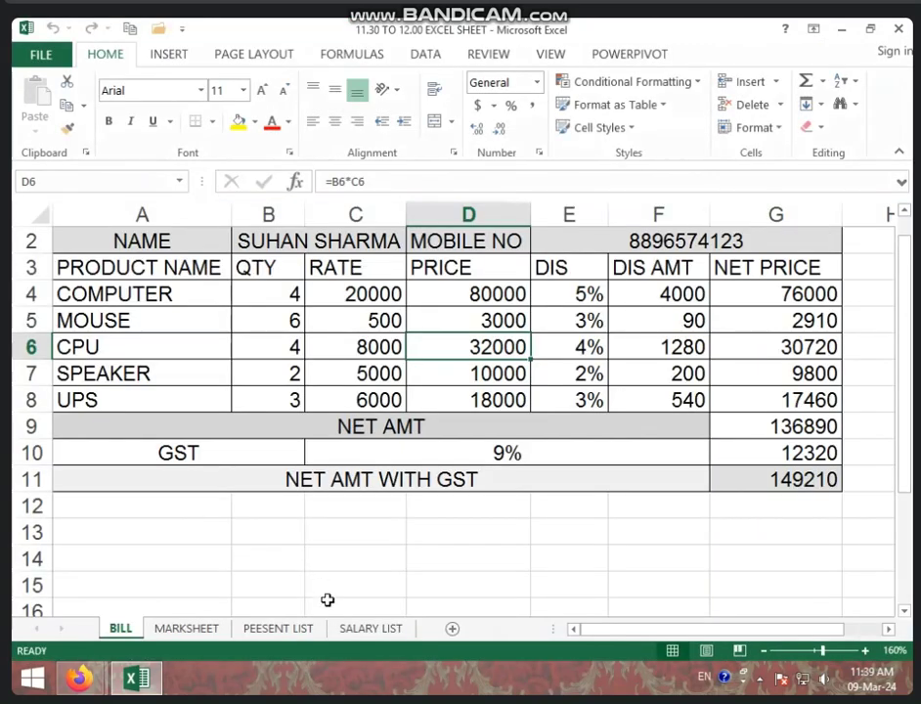
click(347, 631)
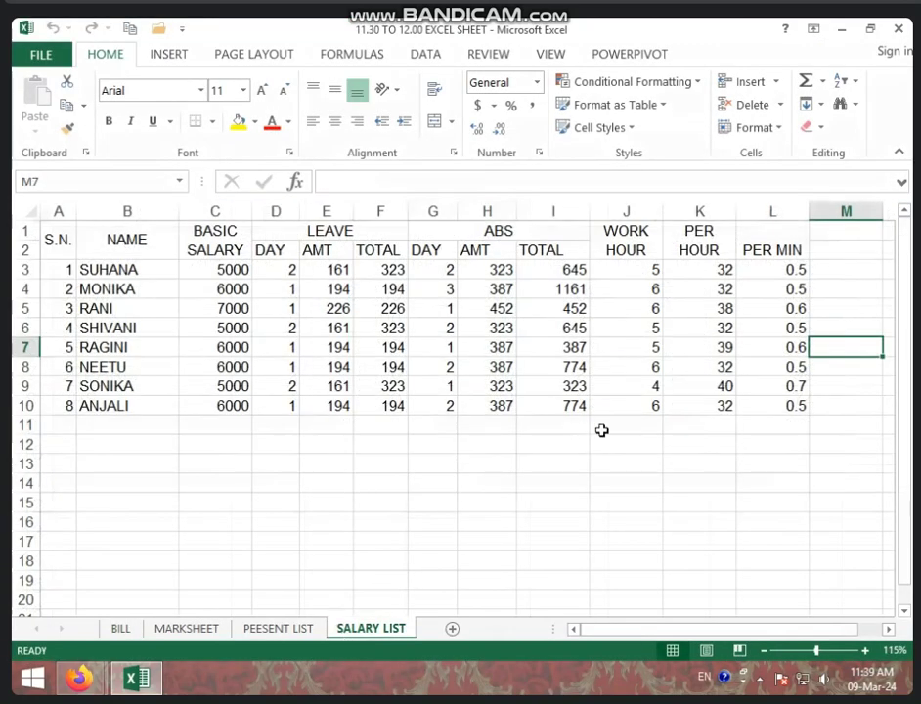
Clear the contents of D3:M10, keeping the headings, names and basic salaries
click(759, 307)
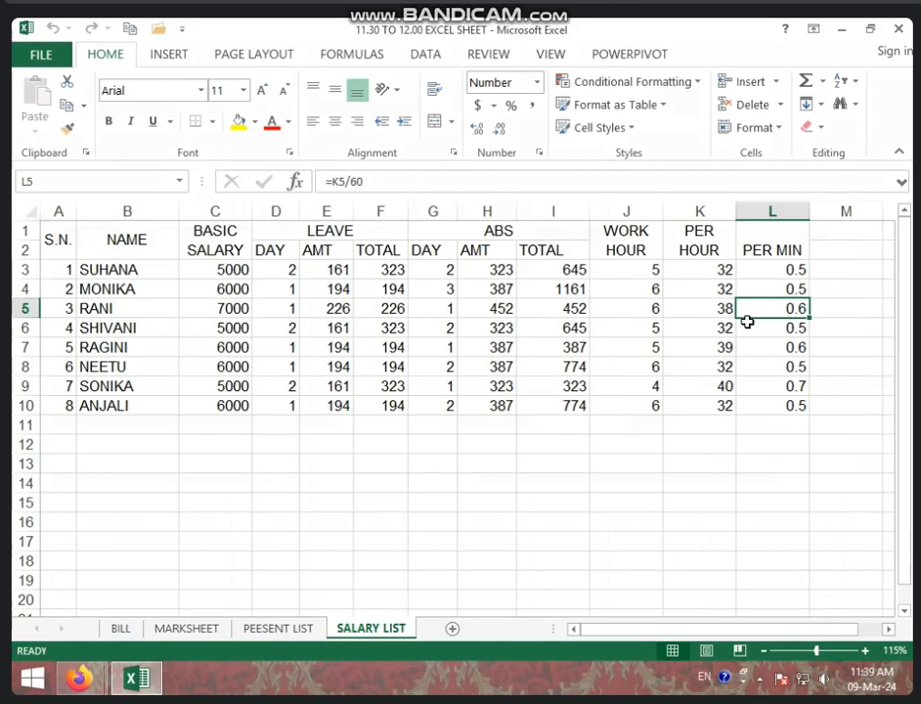
drag(291, 269, 822, 408)
key(Delete)
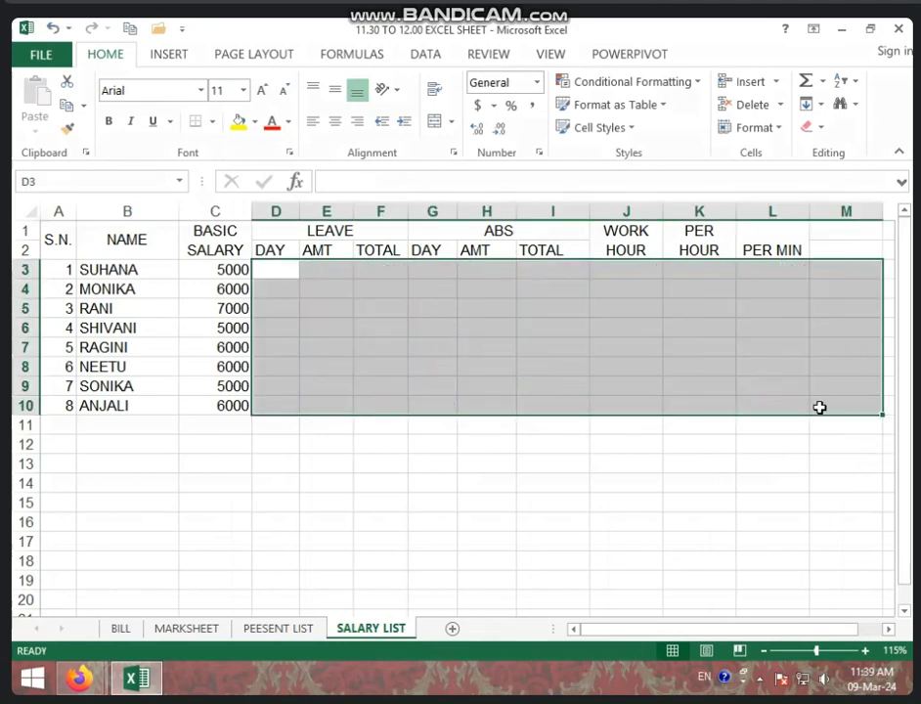
click(553, 345)
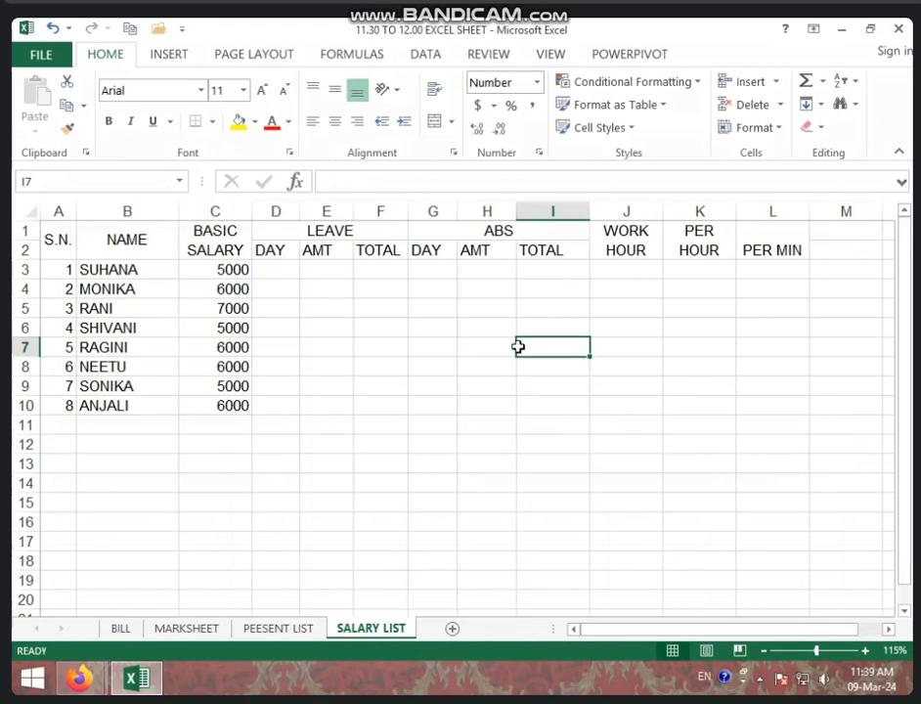
click(264, 265)
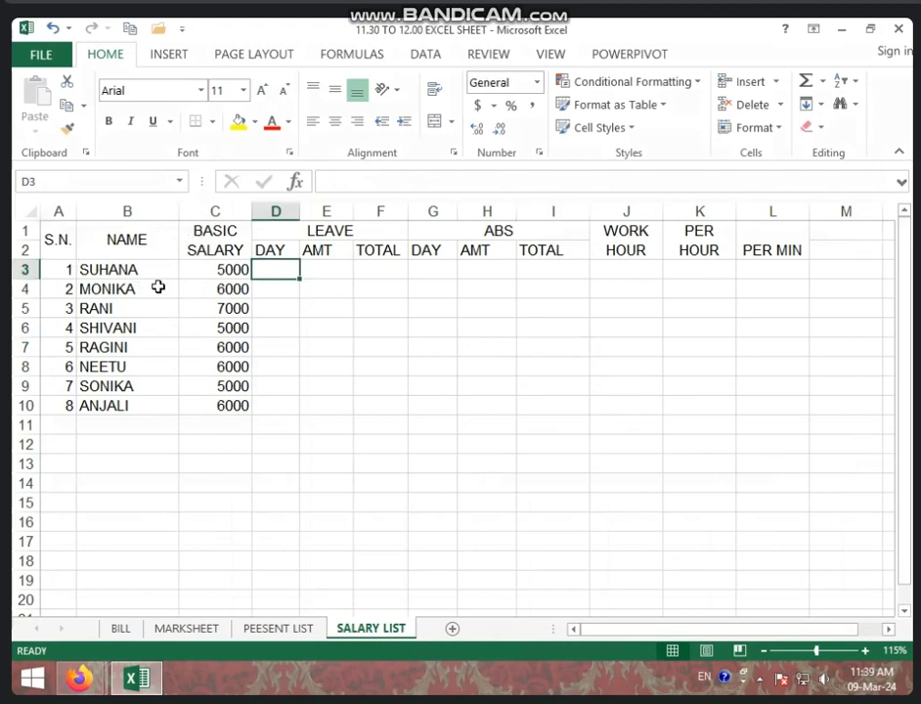
click(222, 271)
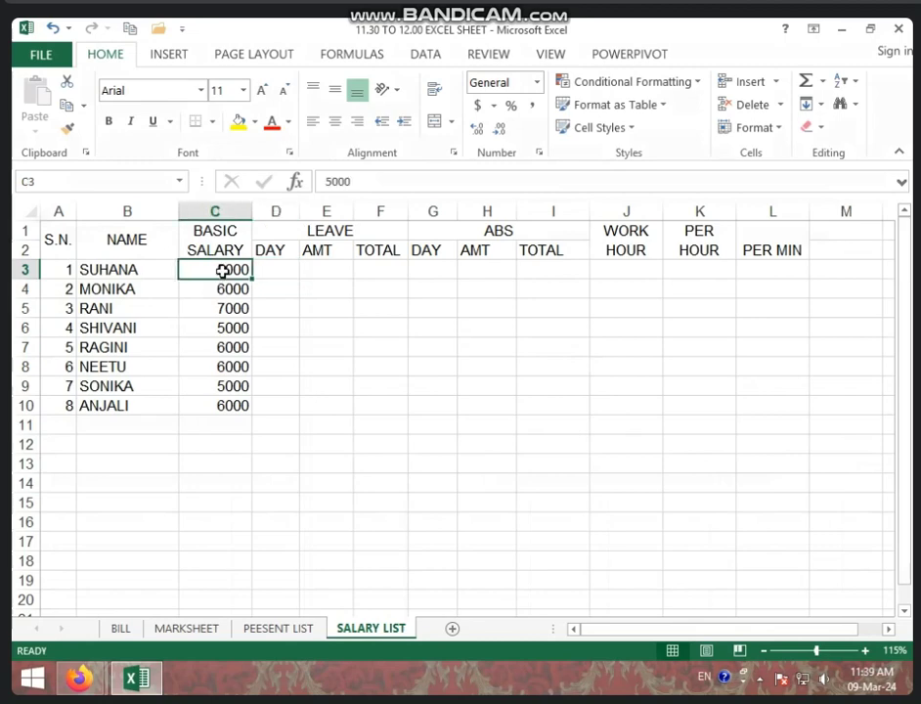
click(445, 306)
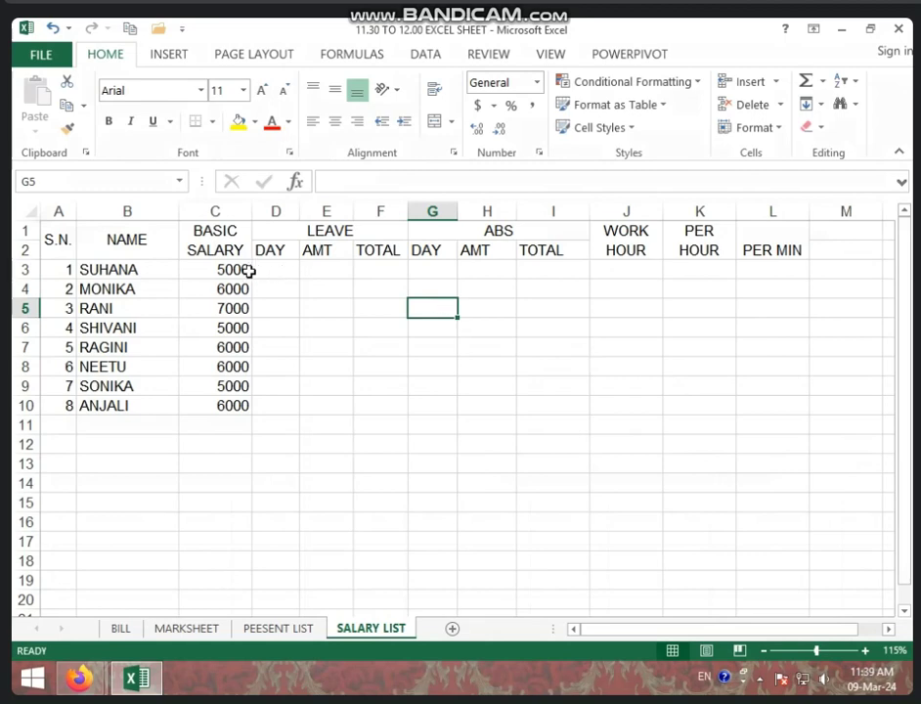
click(322, 269)
click(342, 234)
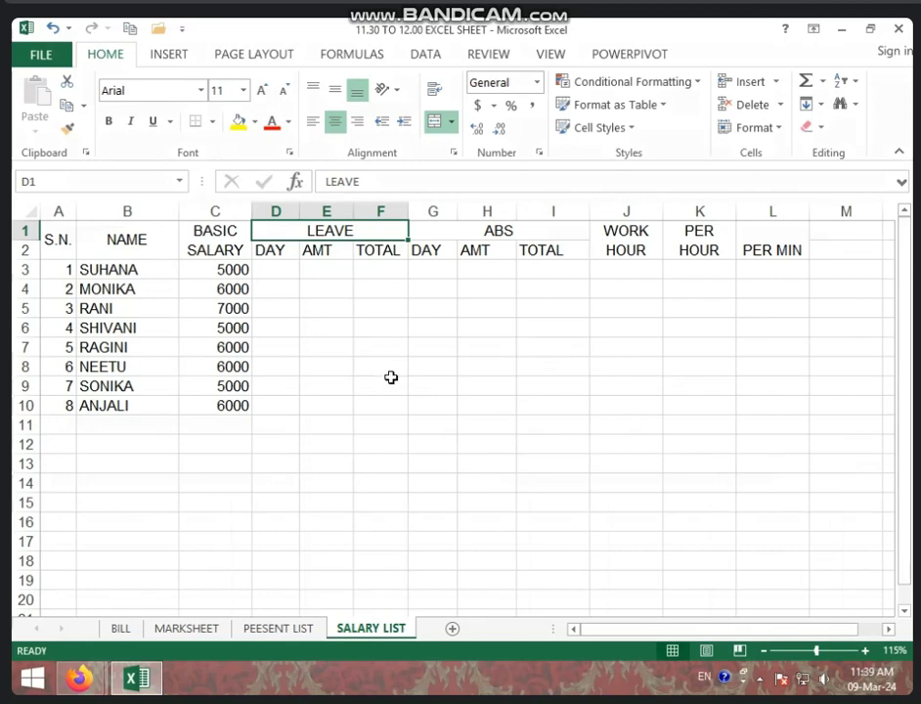
Calculate the daily leave amount in E3 with =C3/31 and fill the formula down through E10
click(337, 267)
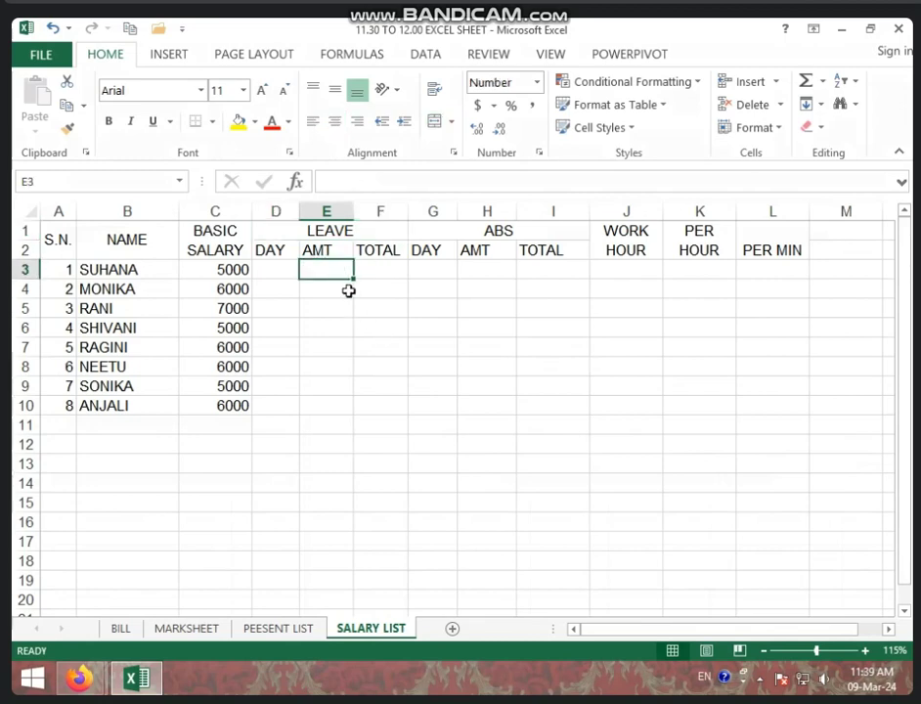
ctrl+scroll(451, 388, up, 2)
ctrl+scroll(451, 388, up, 1)
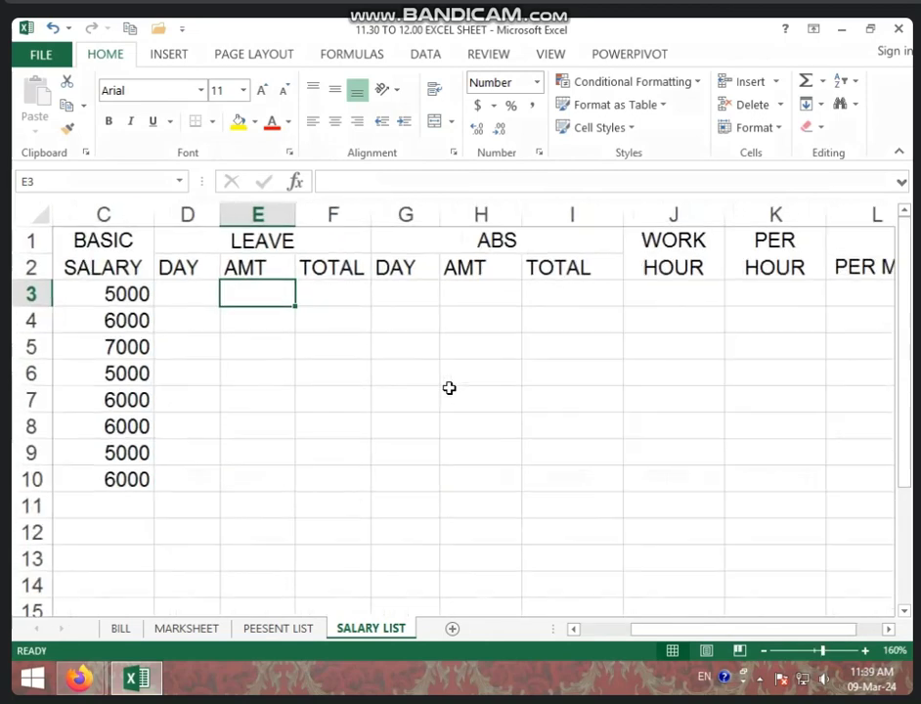
drag(669, 634, 601, 637)
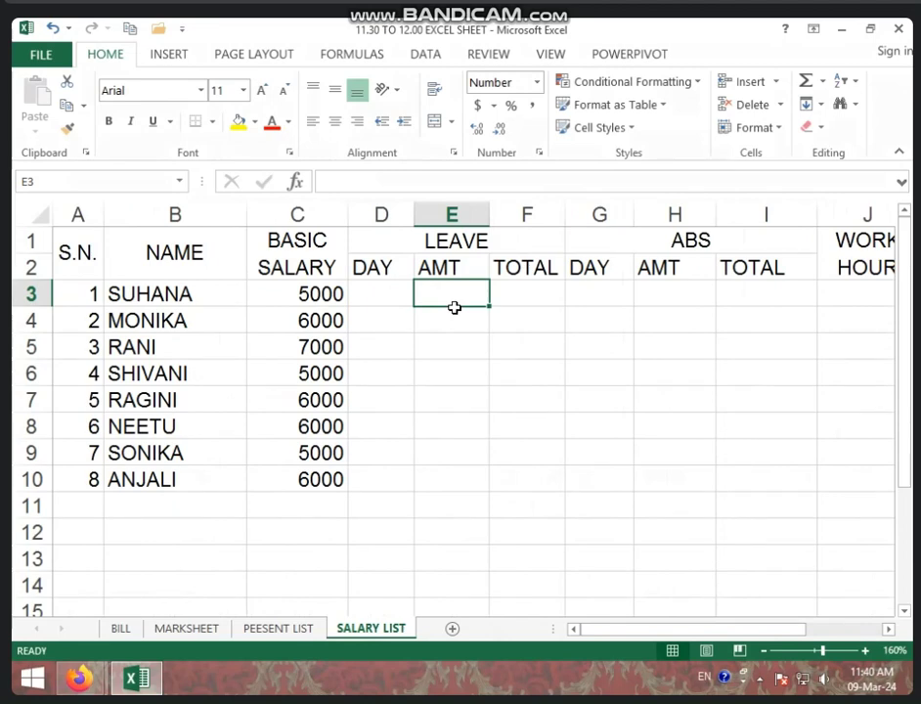
text(=)
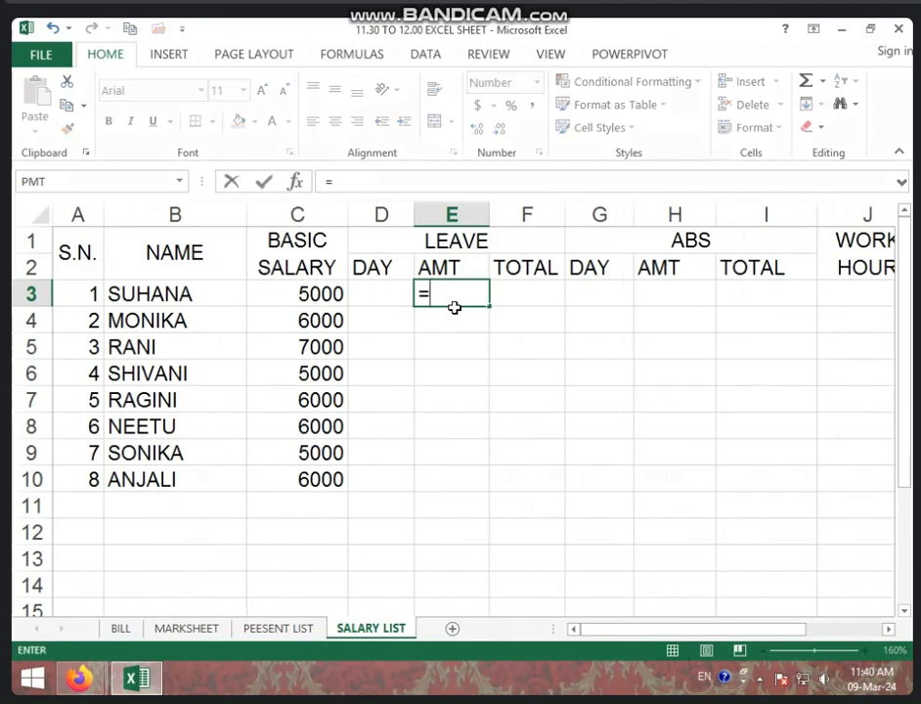
click(334, 295)
text(/)
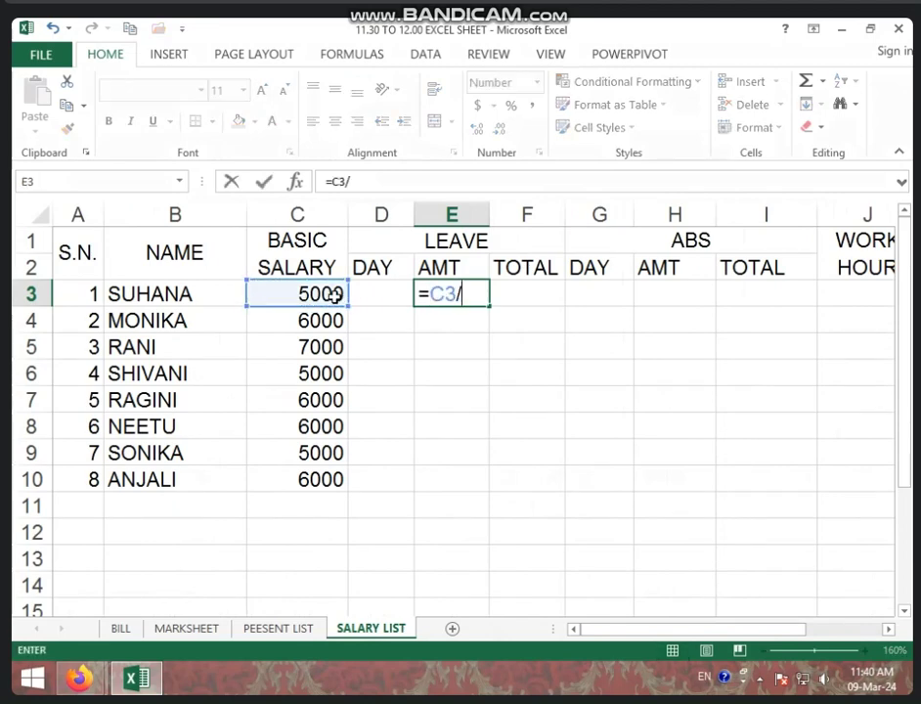
text(3)
text(1)
key(Return)
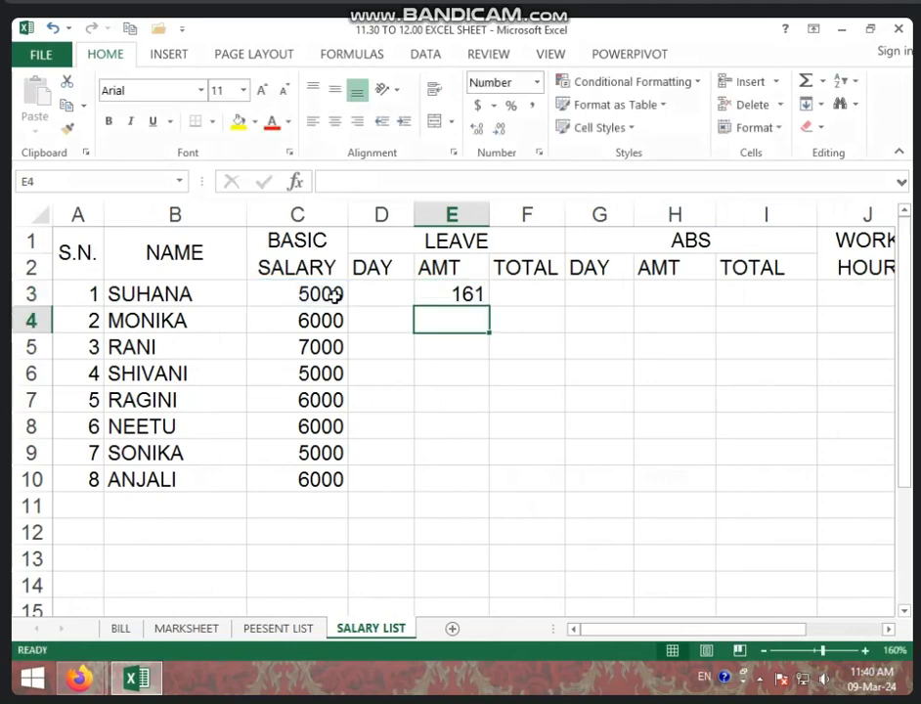
click(431, 294)
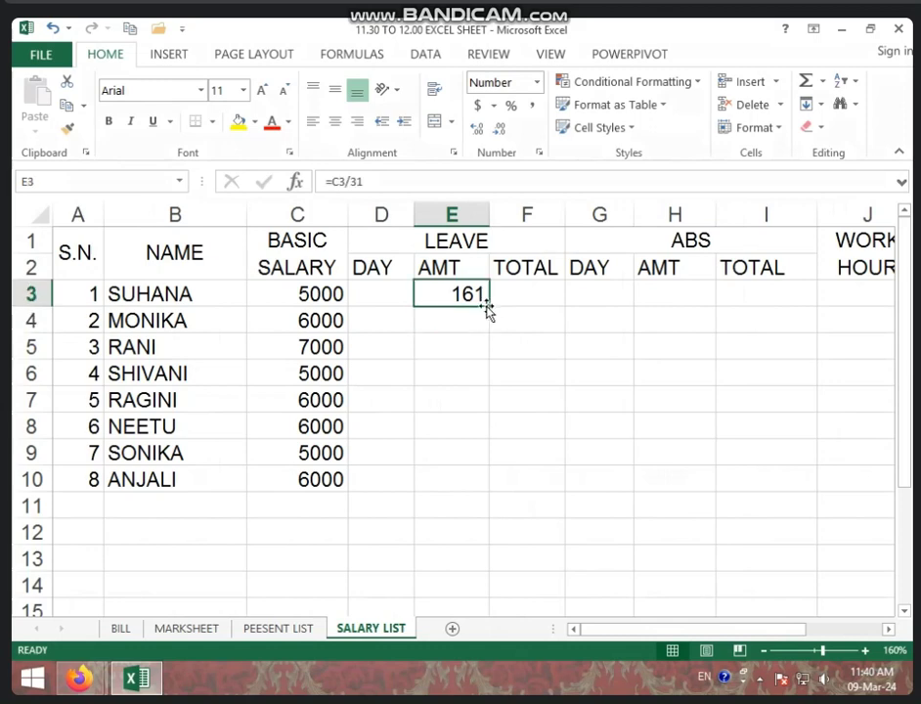
drag(489, 303, 484, 486)
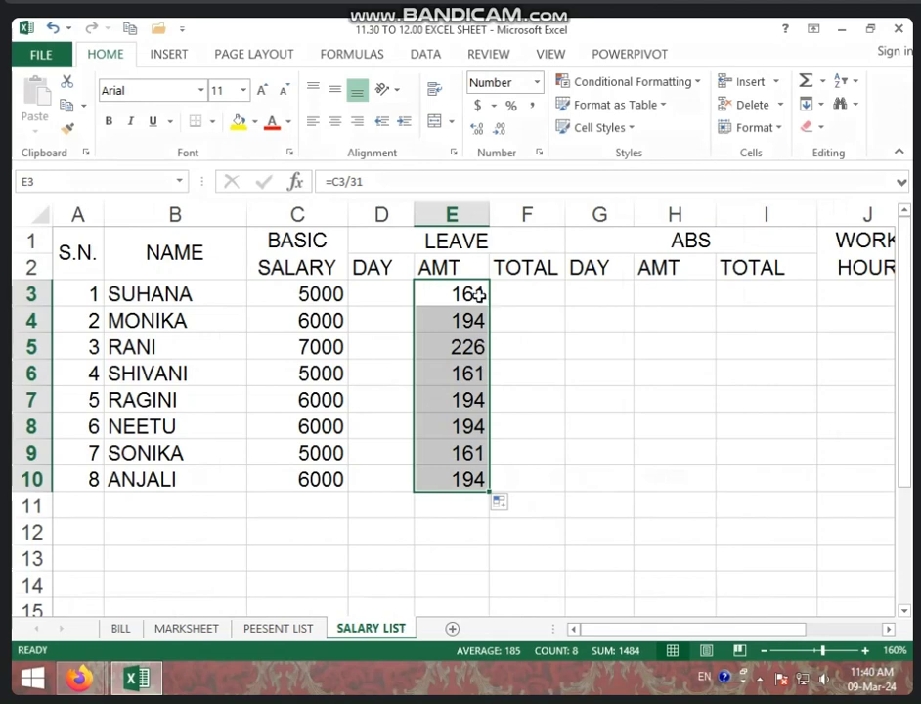
Enter the leave days 2, 3, 1, 2, 3, 1, 2 and 1 in D3 through D10
click(395, 300)
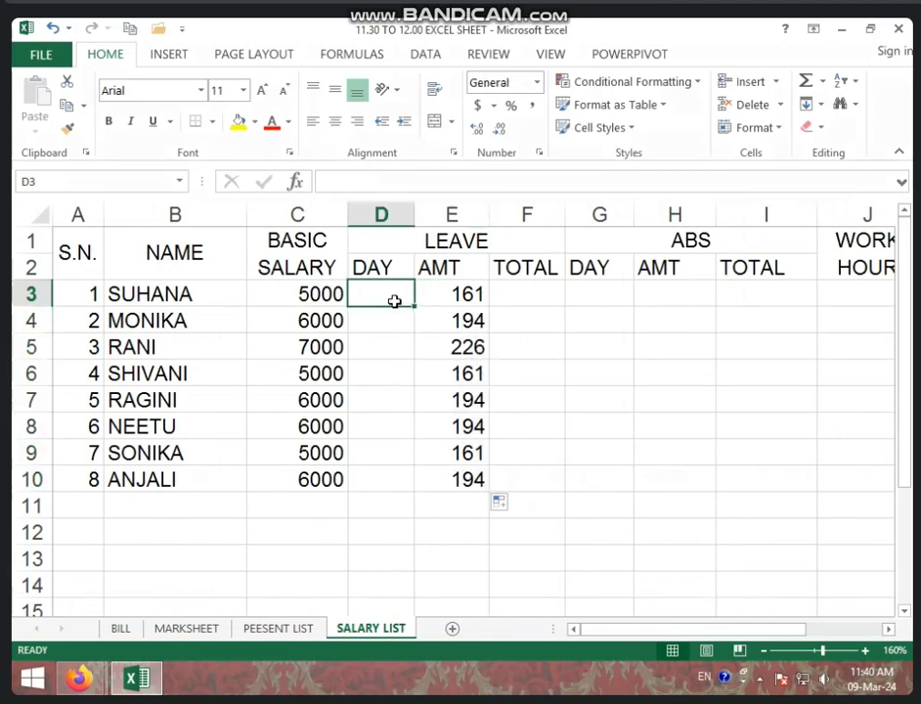
click(442, 295)
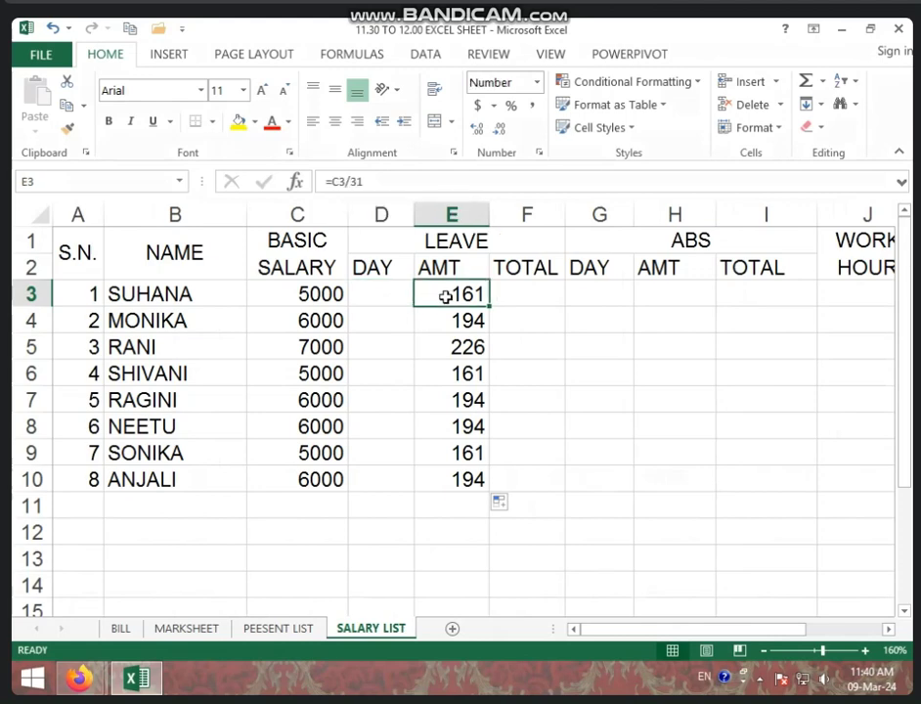
click(406, 296)
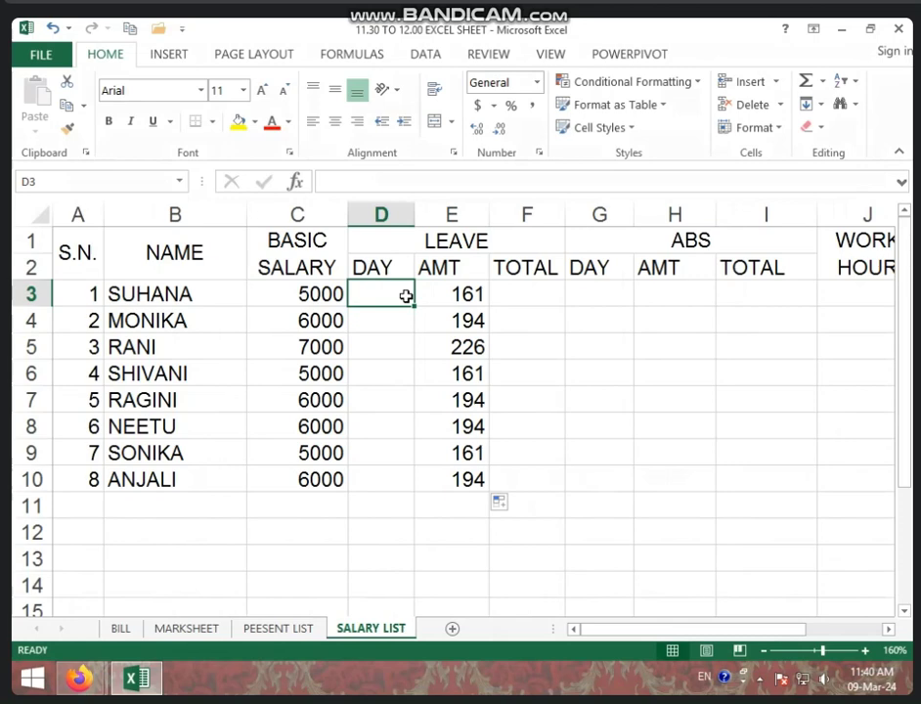
text(2)
key(Return)
text(3)
key(Return)
text(1)
key(Return)
text(2)
key(Return)
text(3)
key(Return)
text(1)
key(Return)
text(21)
key(BackSpace)
key(Return)
text(1)
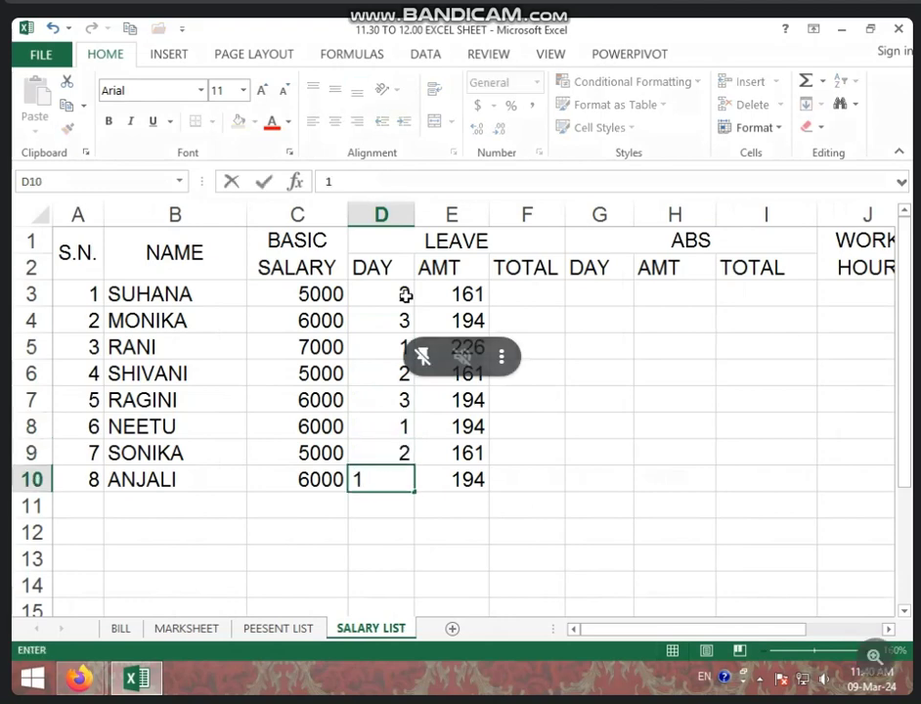
Calculate the leave total in F3 with =E3*D3 and fill the formula down through F10
click(530, 304)
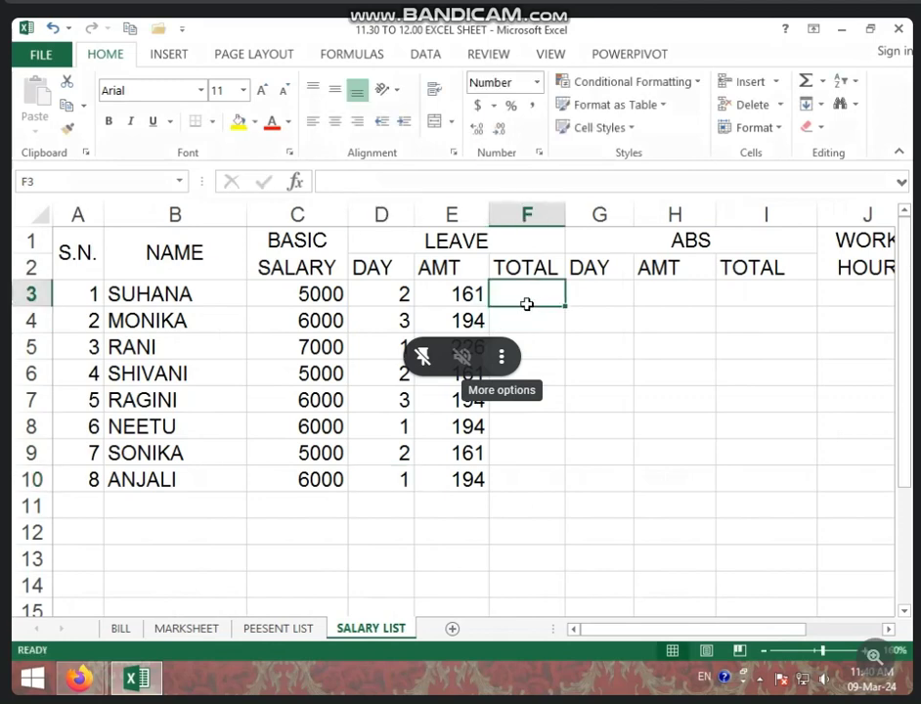
click(482, 294)
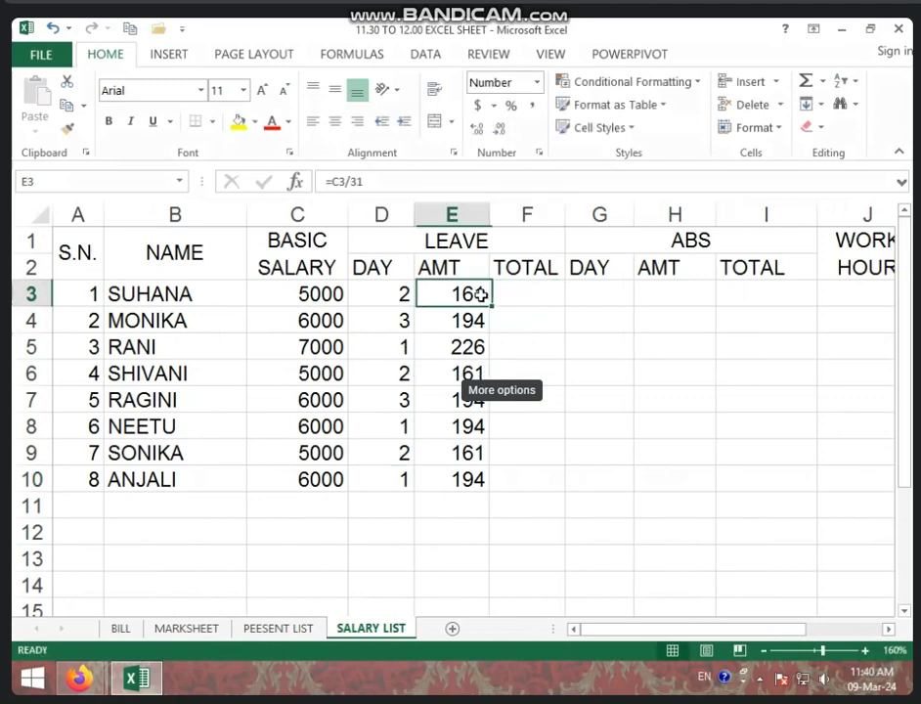
click(401, 294)
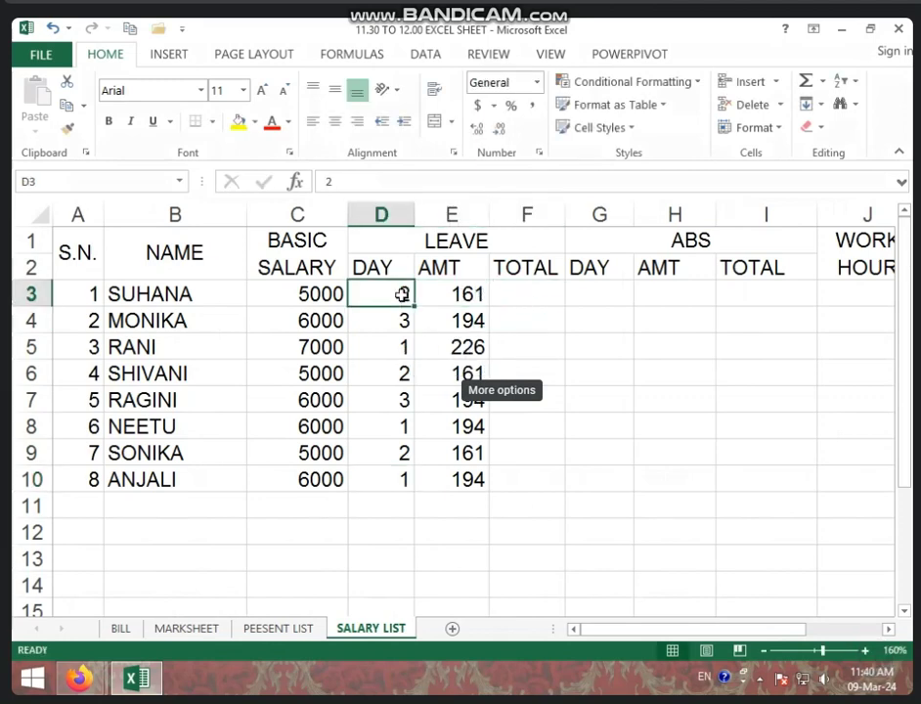
click(508, 298)
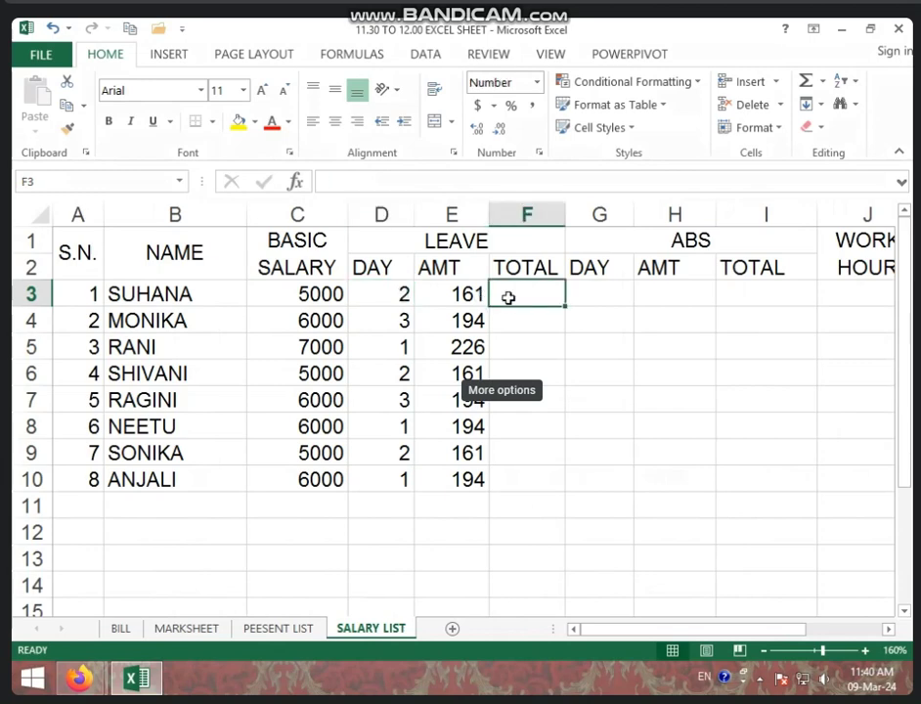
text(=)
click(449, 293)
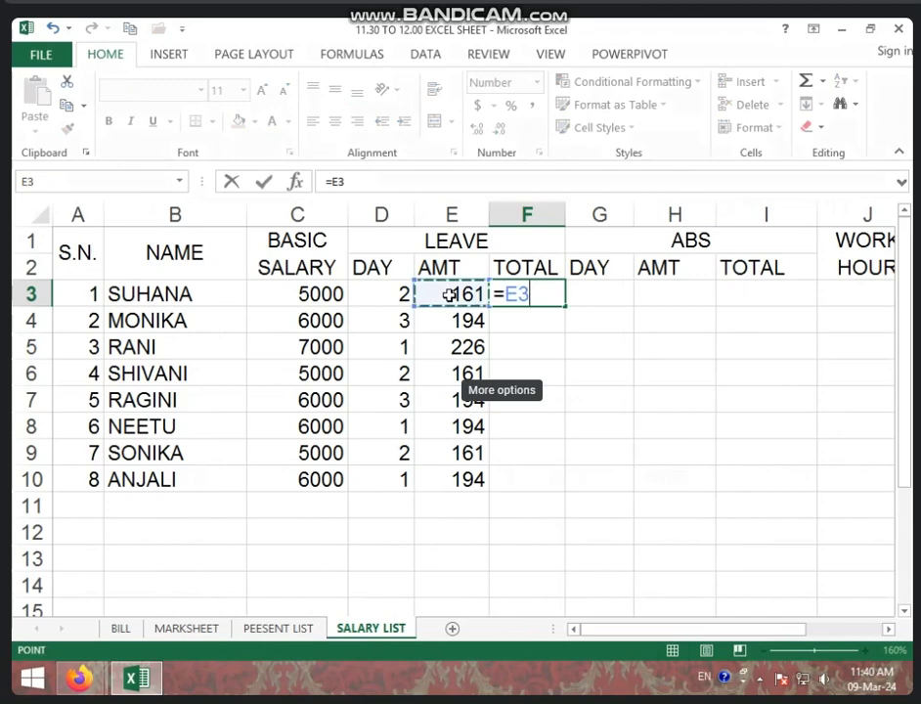
text(*)
click(404, 293)
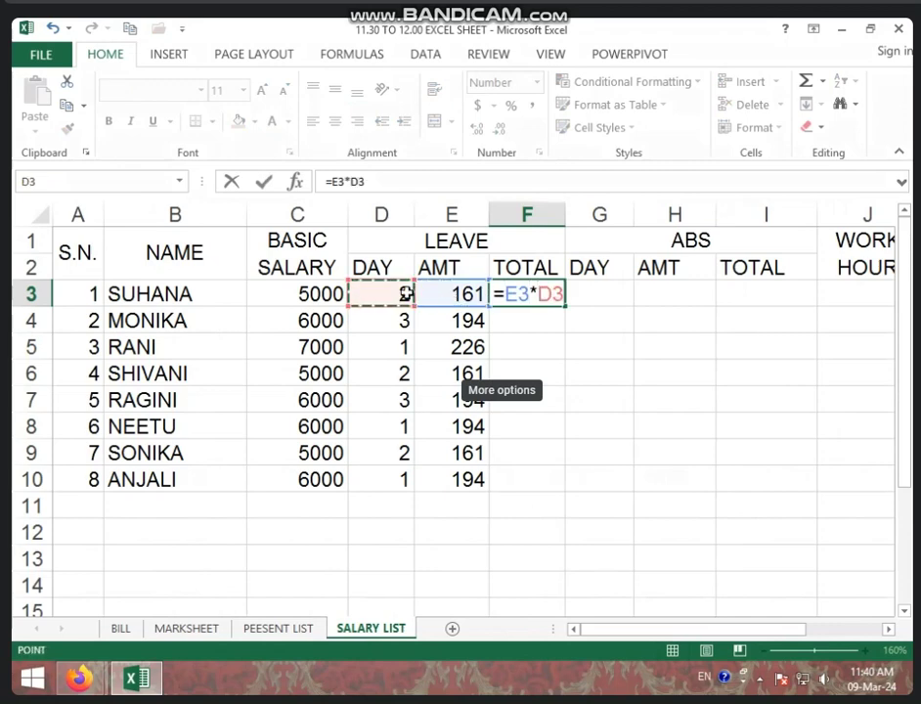
key(Return)
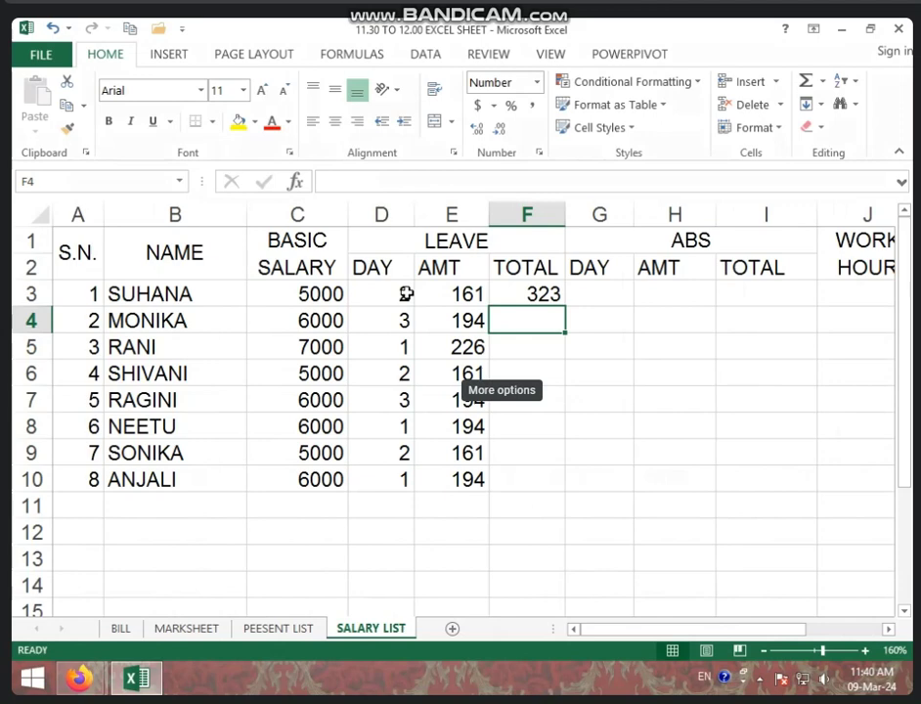
click(473, 292)
click(506, 293)
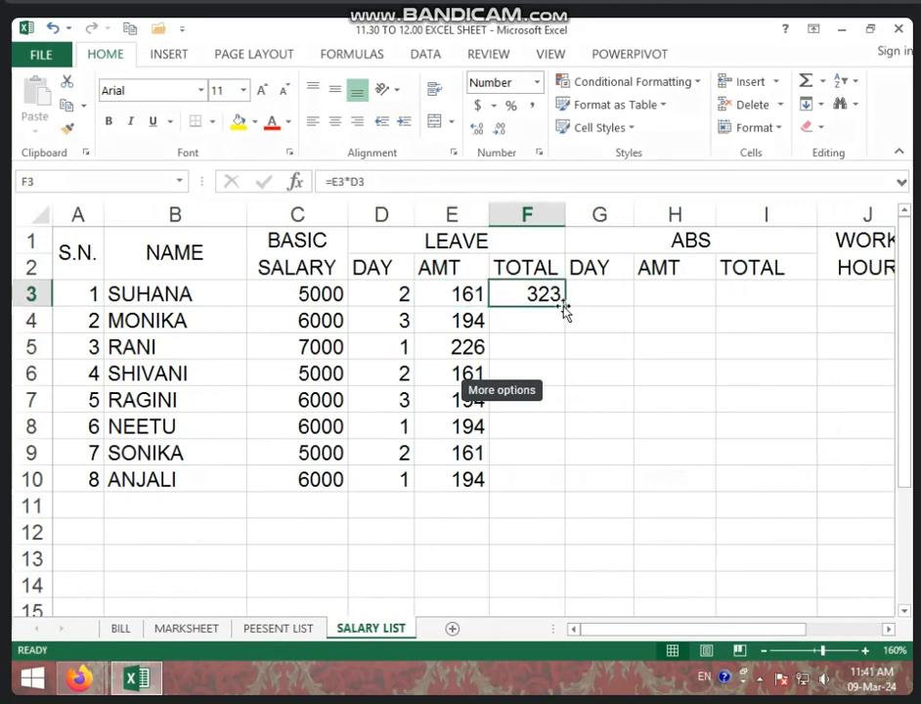
drag(565, 306, 563, 487)
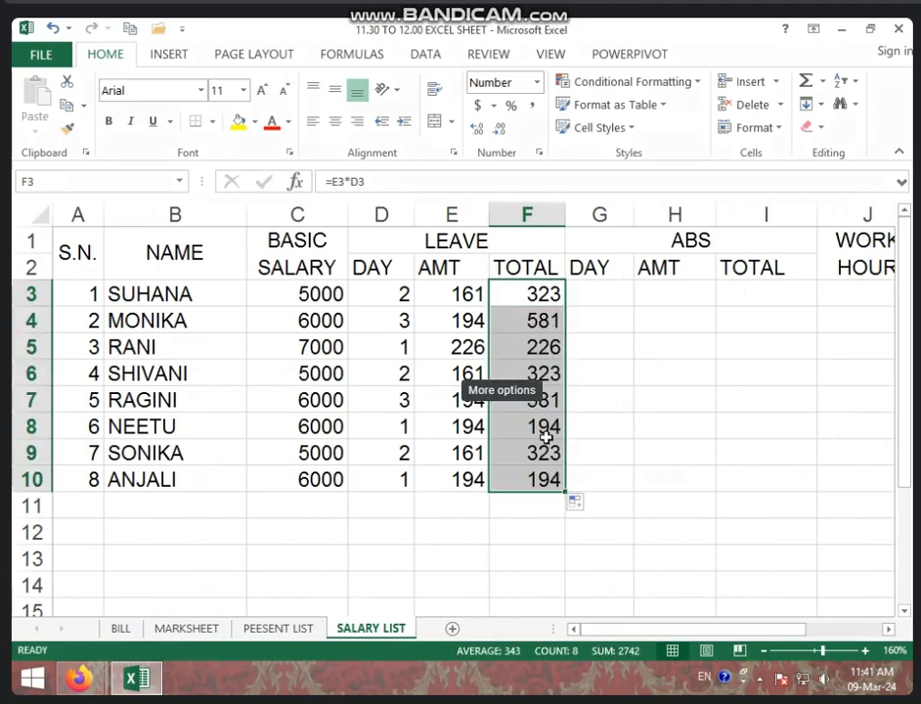
Calculate the absence amount in H3 with the formula =C3/31*2
click(665, 302)
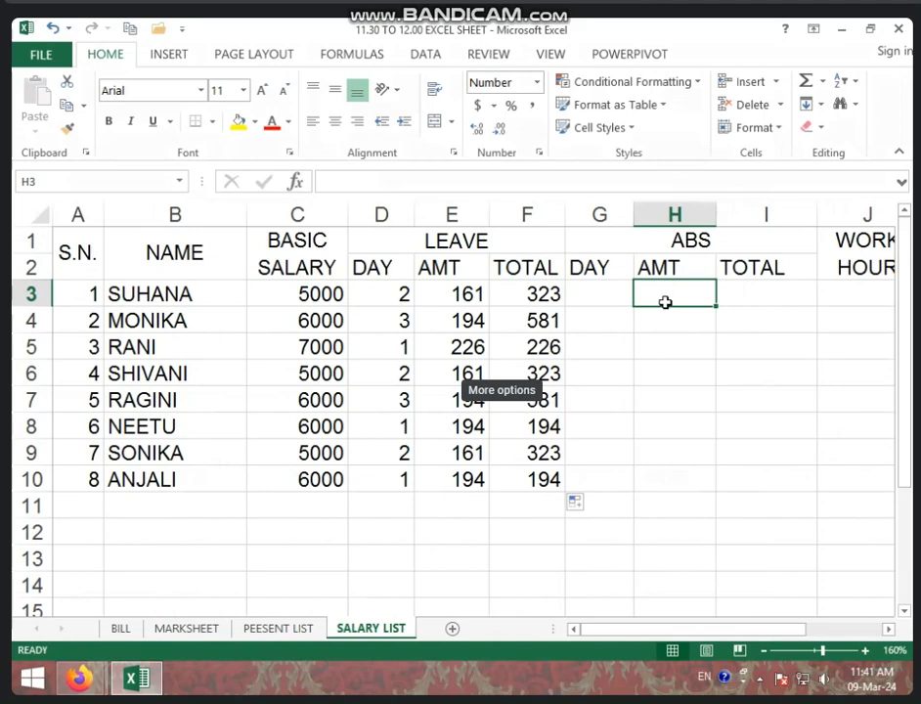
text(=)
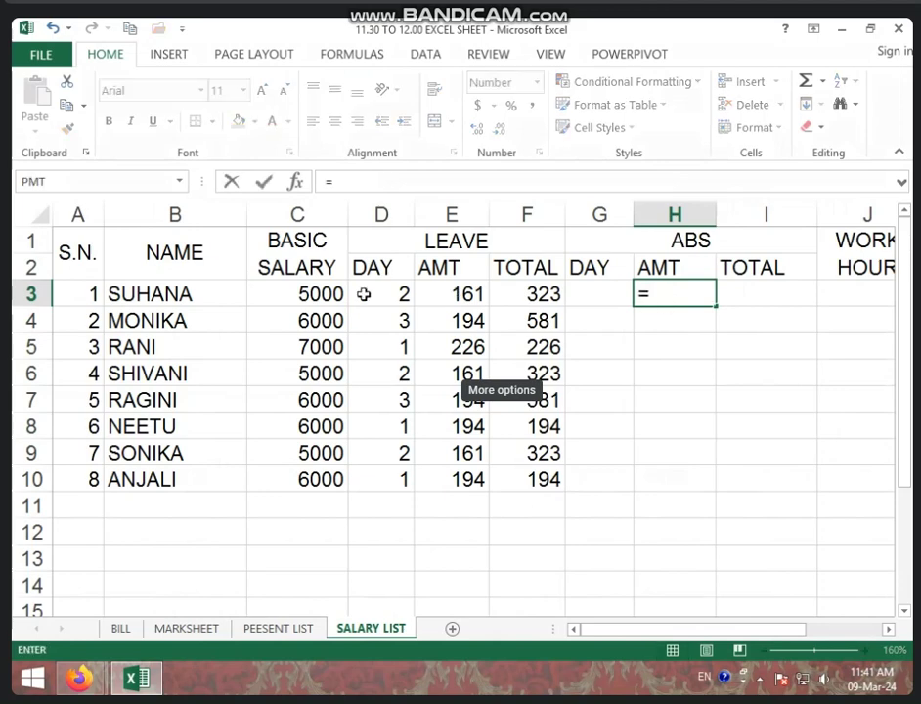
click(332, 292)
text(/31*)
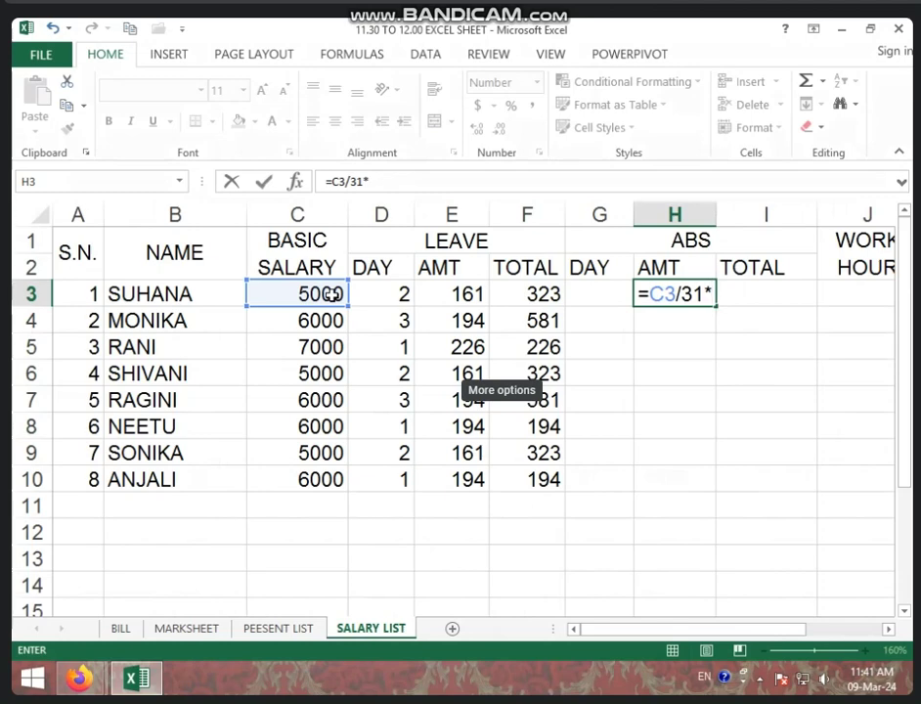
text(2)
key(Return)
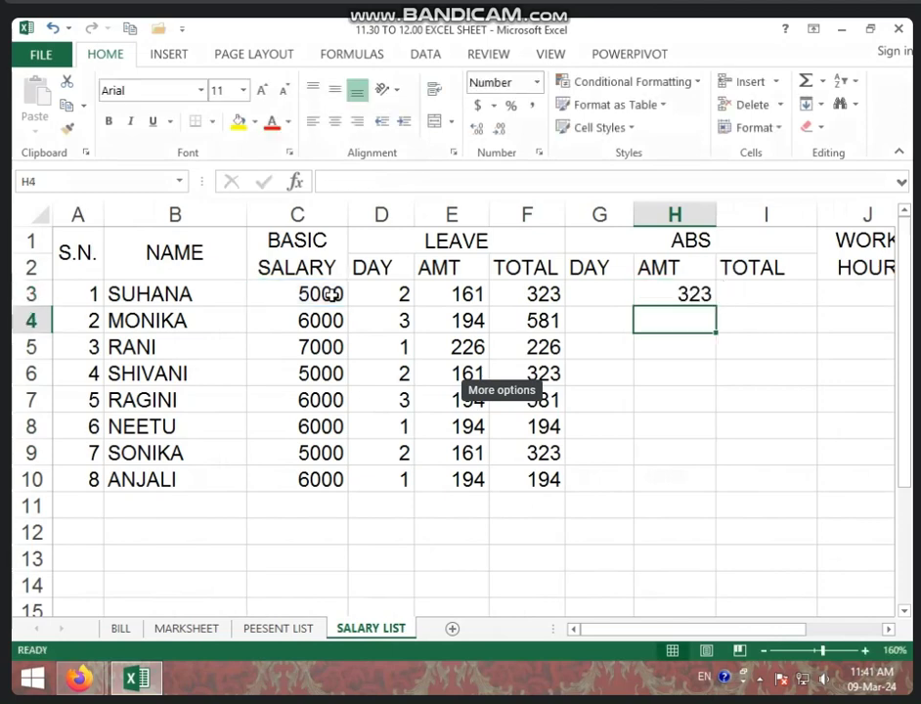
Fill the absence amount formula from H3 down through H10
click(642, 296)
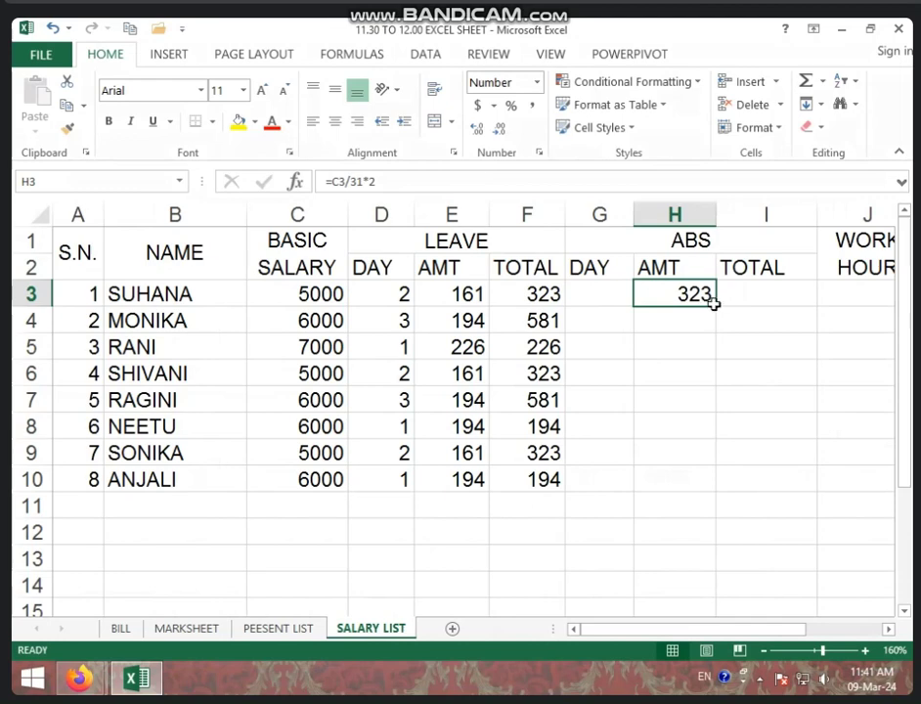
drag(715, 305, 714, 479)
click(645, 296)
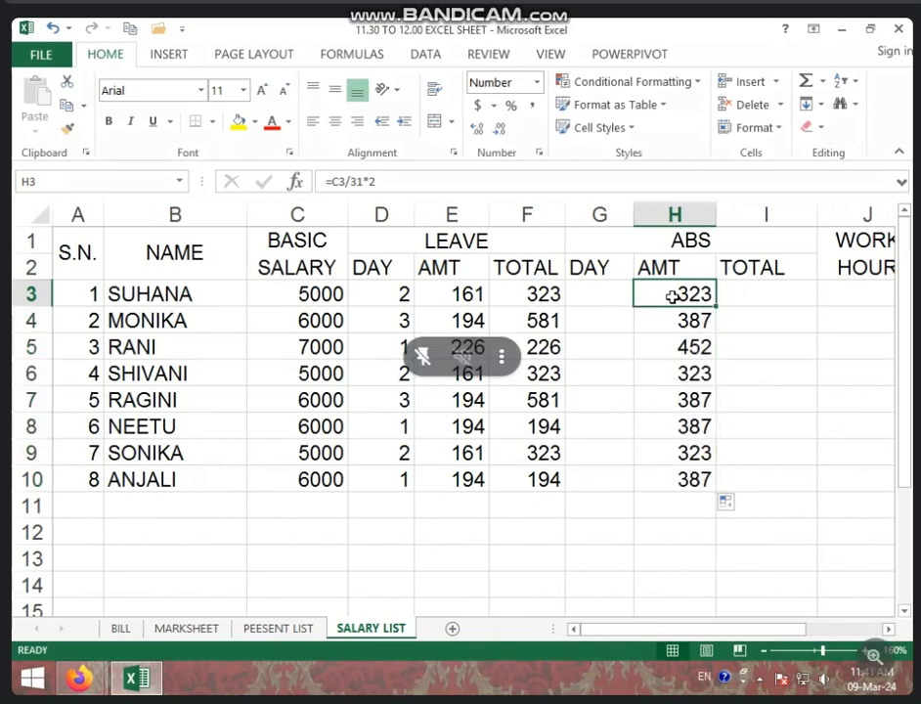
Enter the absence days 2, 1, 1, 2, 3, 1, 2 and 1 in G3 through G10
click(605, 295)
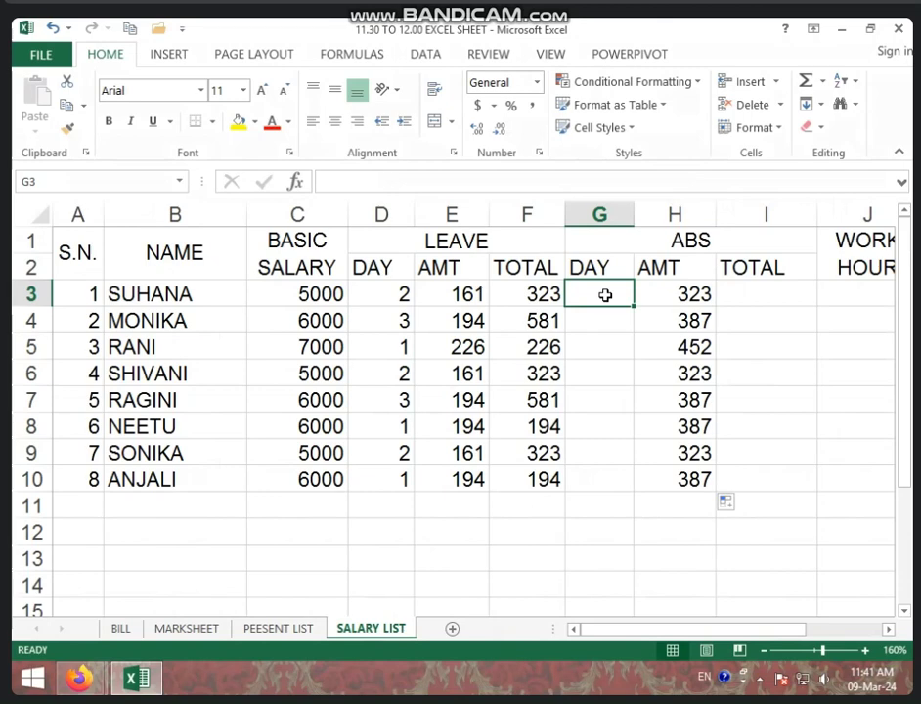
text(2)
key(Return)
text(3)
key(Return)
key(Up)
text(1)
key(Return)
text(1)
key(Return)
text(2)
key(Return)
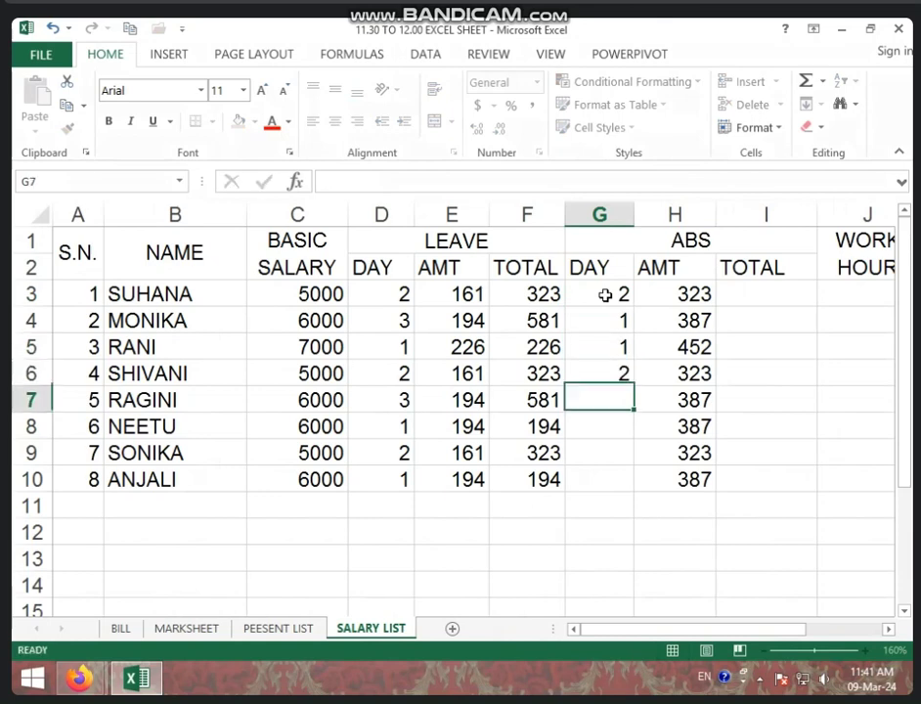
text(3)
key(Return)
text(1)
key(Return)
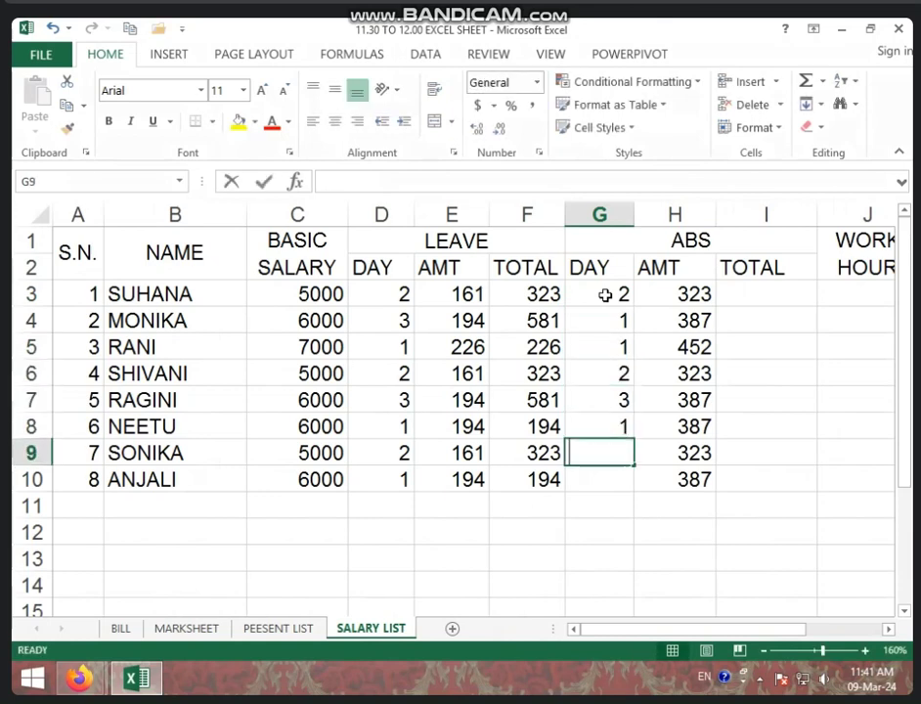
text(2)
key(Return)
text(1)
key(Return)
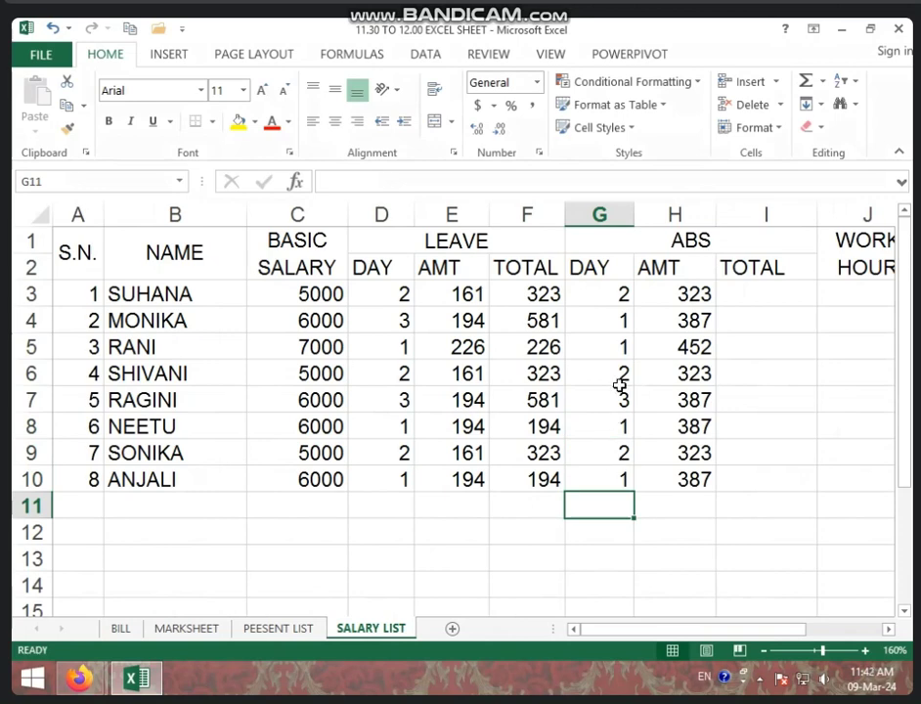
Calculate the absence total in I3 with =H3*G3 and fill the formula down through I10
click(672, 286)
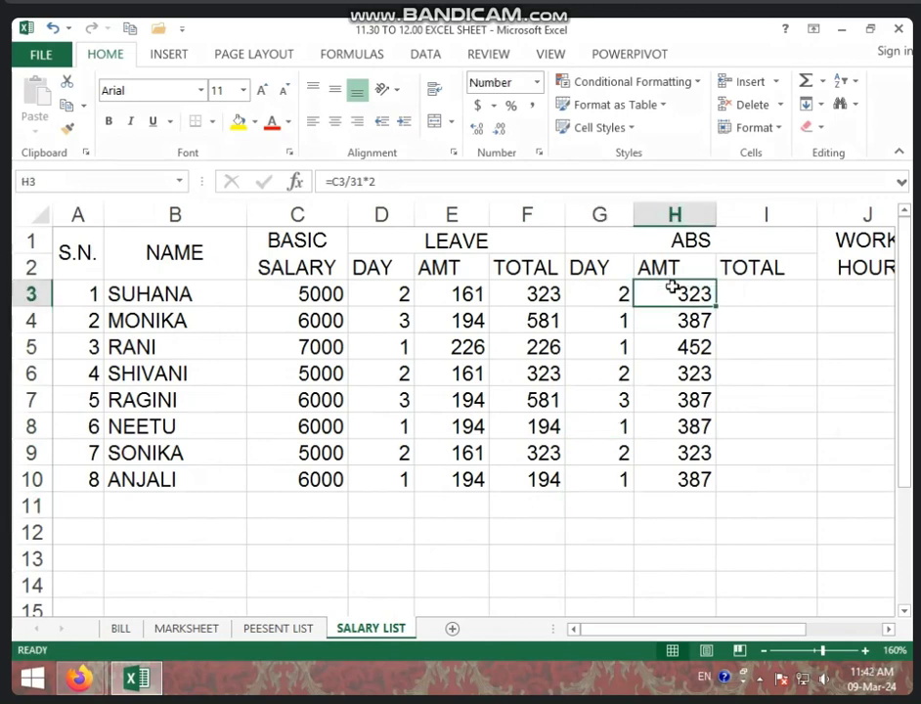
click(592, 296)
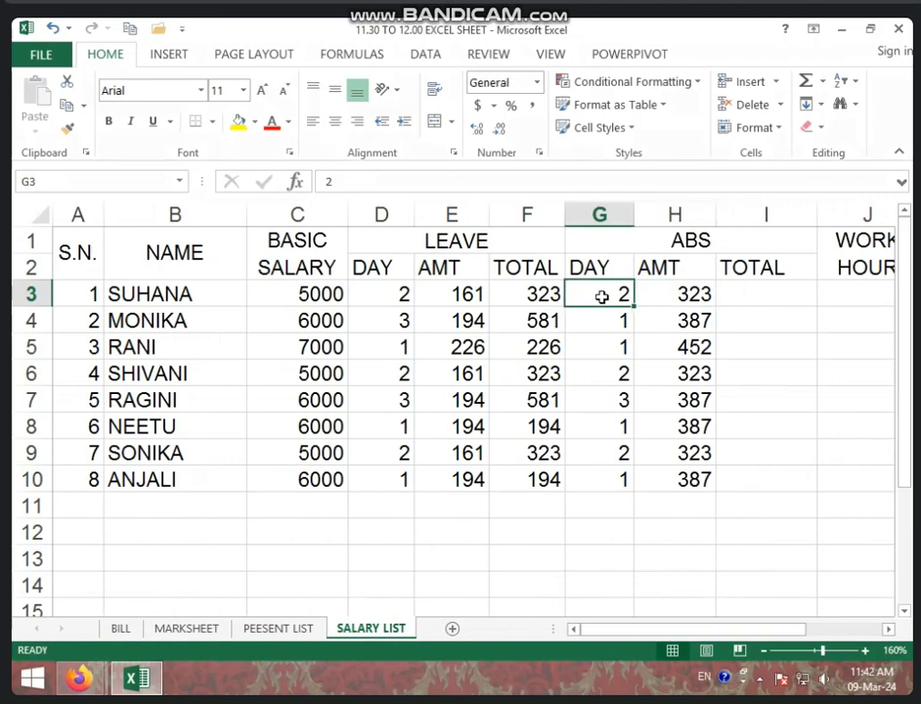
click(730, 297)
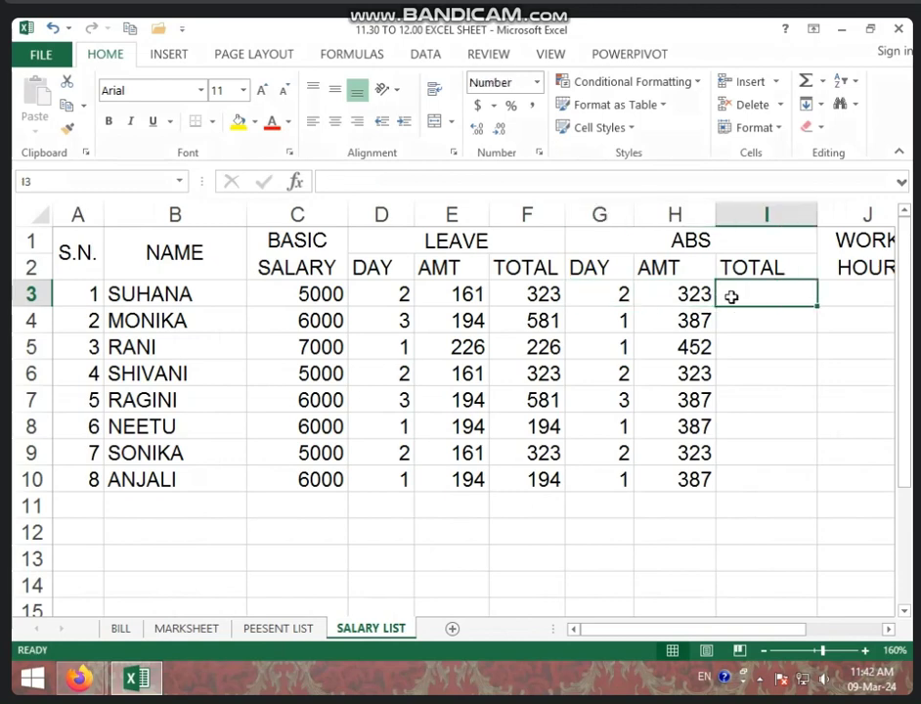
text(=)
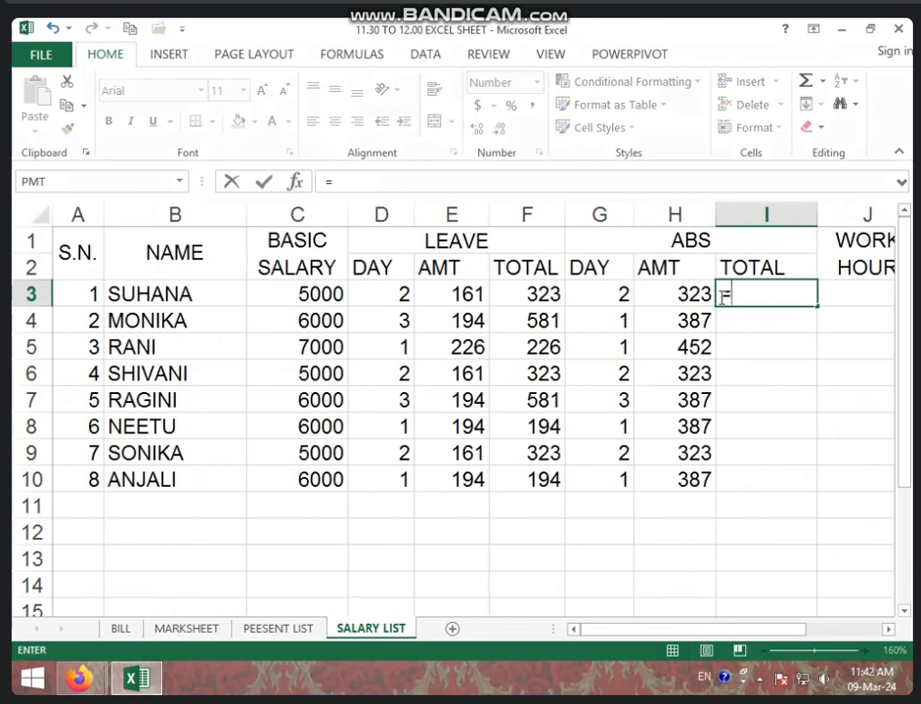
click(677, 297)
text(*)
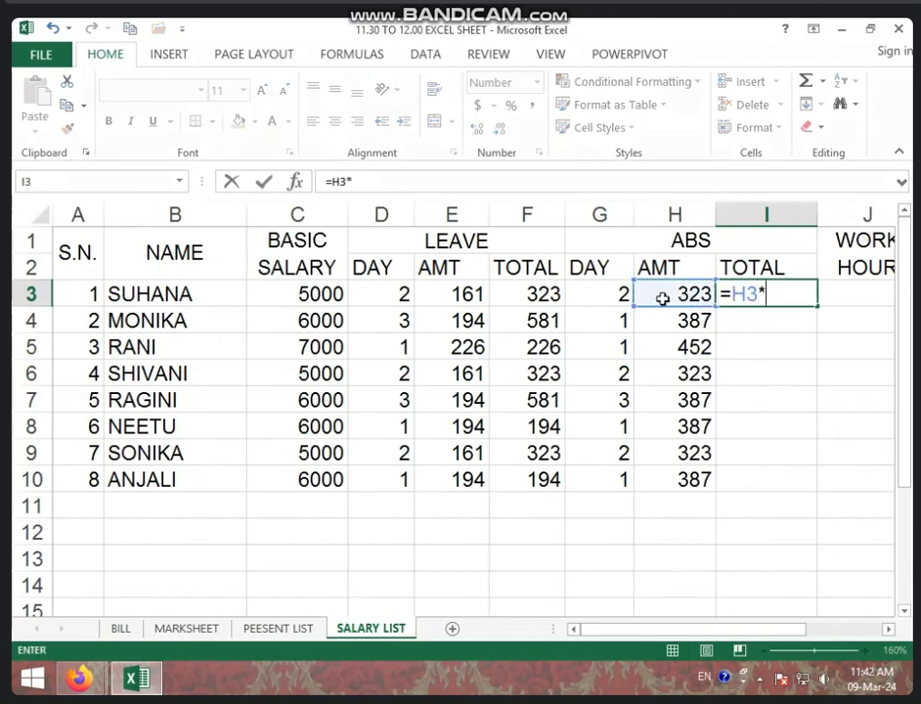
click(601, 299)
key(Return)
click(756, 293)
drag(818, 306, 805, 489)
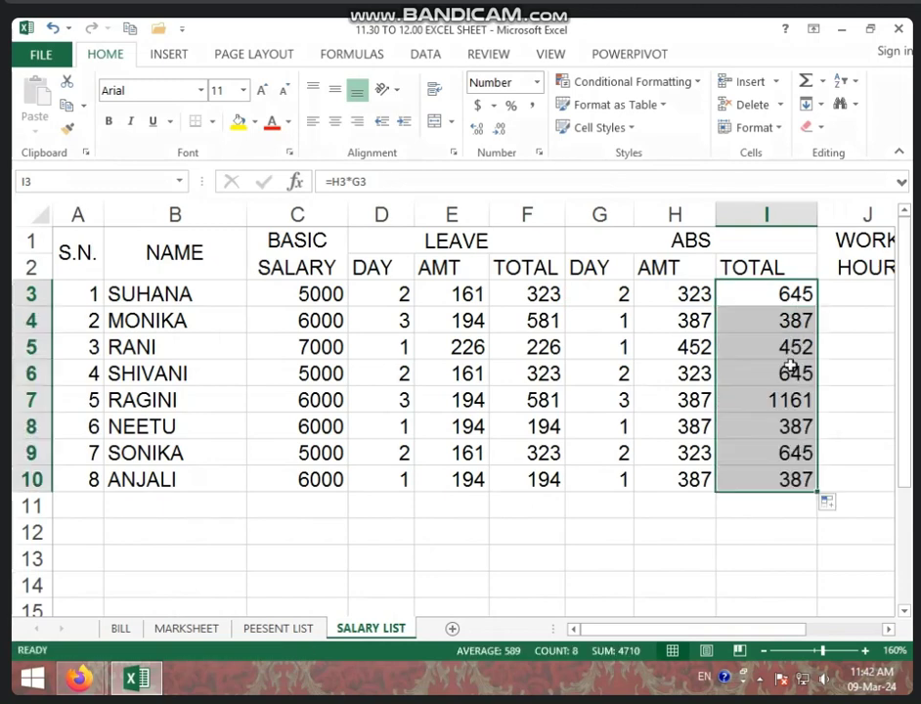
Change the absence days in G7 to 1
click(623, 426)
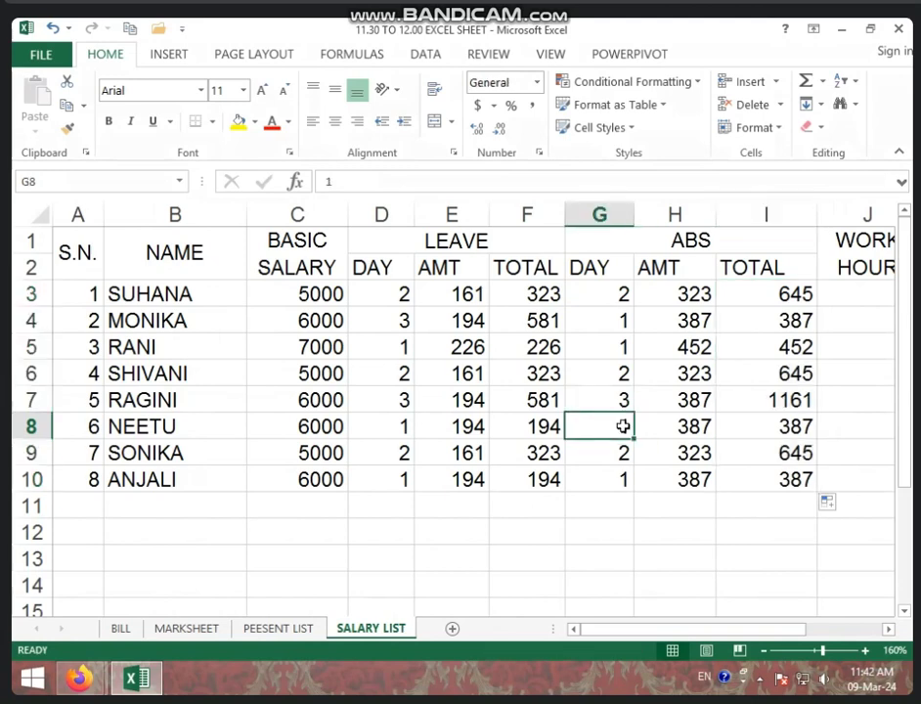
click(752, 398)
click(607, 403)
text(1)
key(Return)
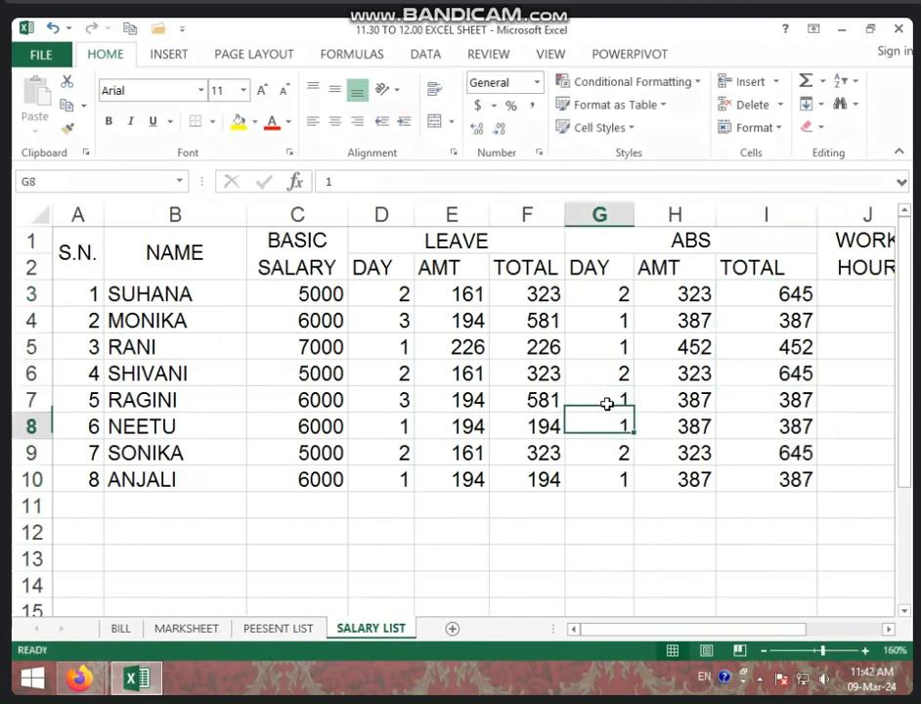
Enter the work hours 5, 6, 5, 6, 5, 5, 6 and 4 in J3 through J10
drag(631, 629, 702, 634)
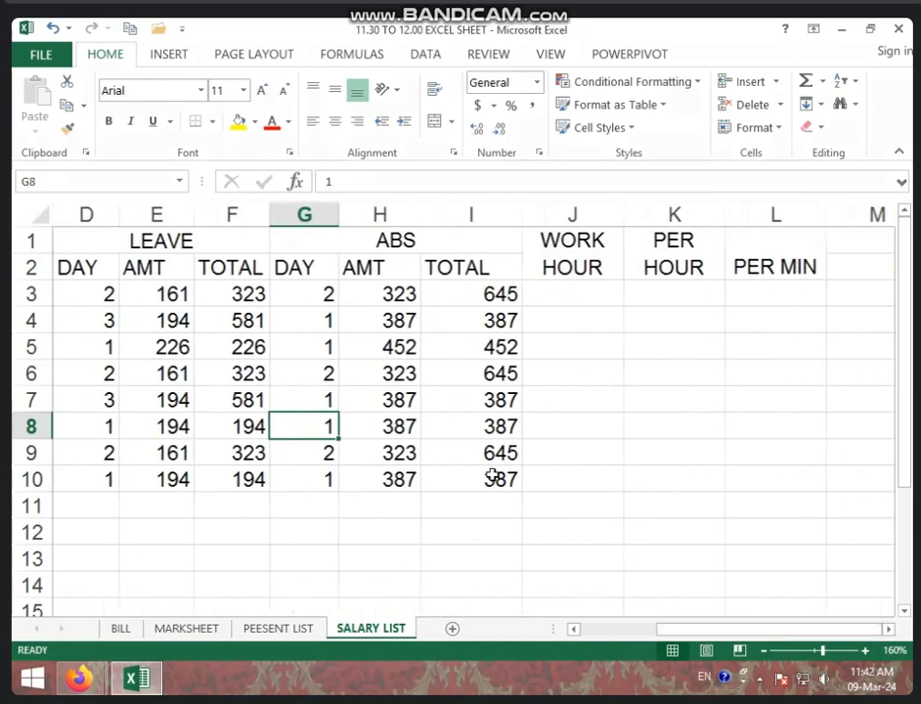
scroll(541, 453, down, 3)
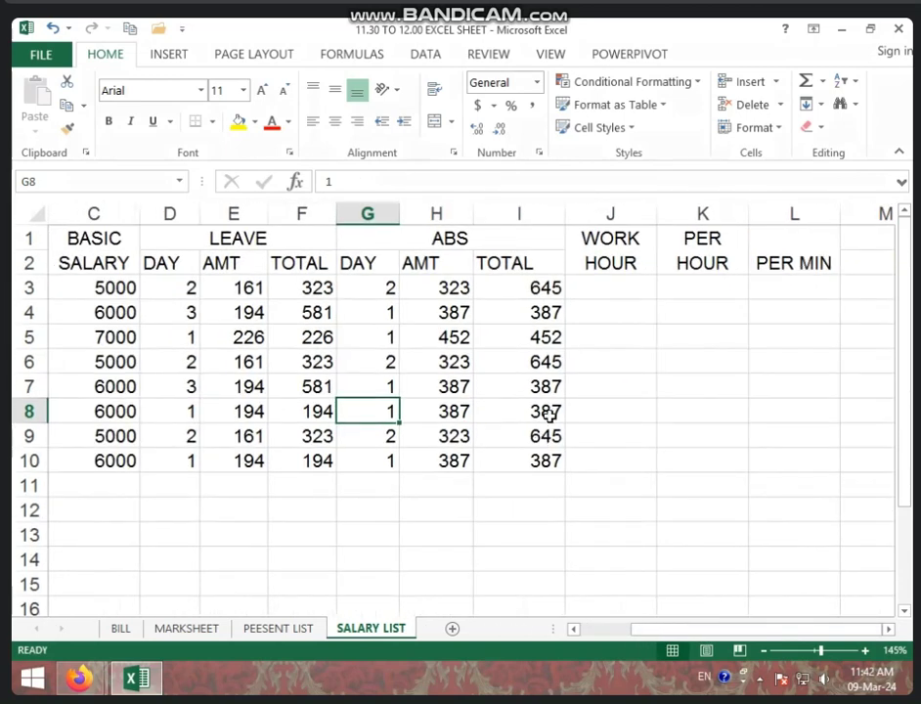
click(655, 273)
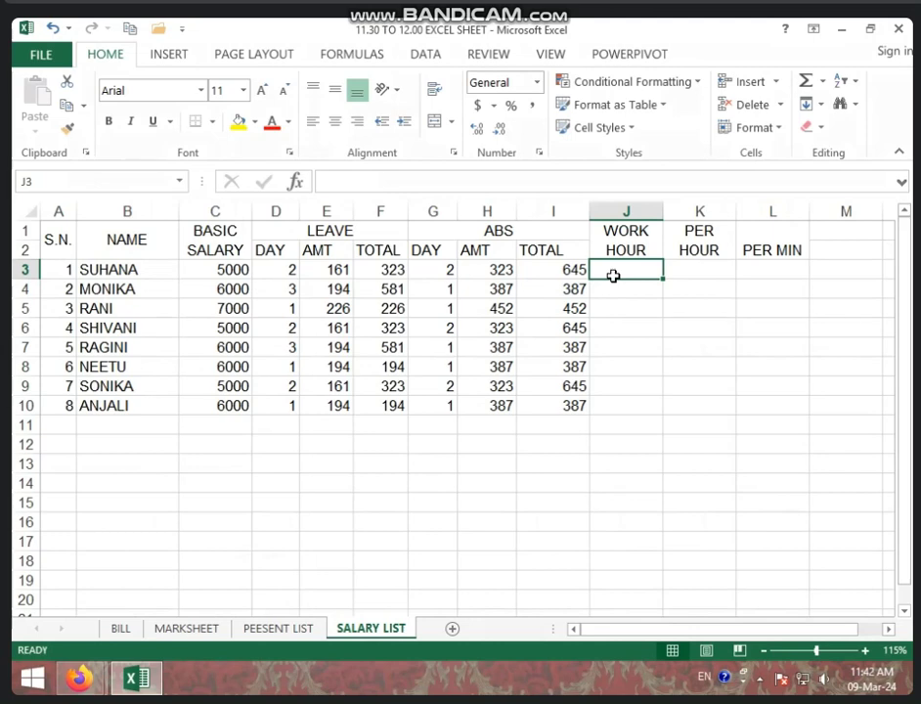
click(758, 271)
click(695, 266)
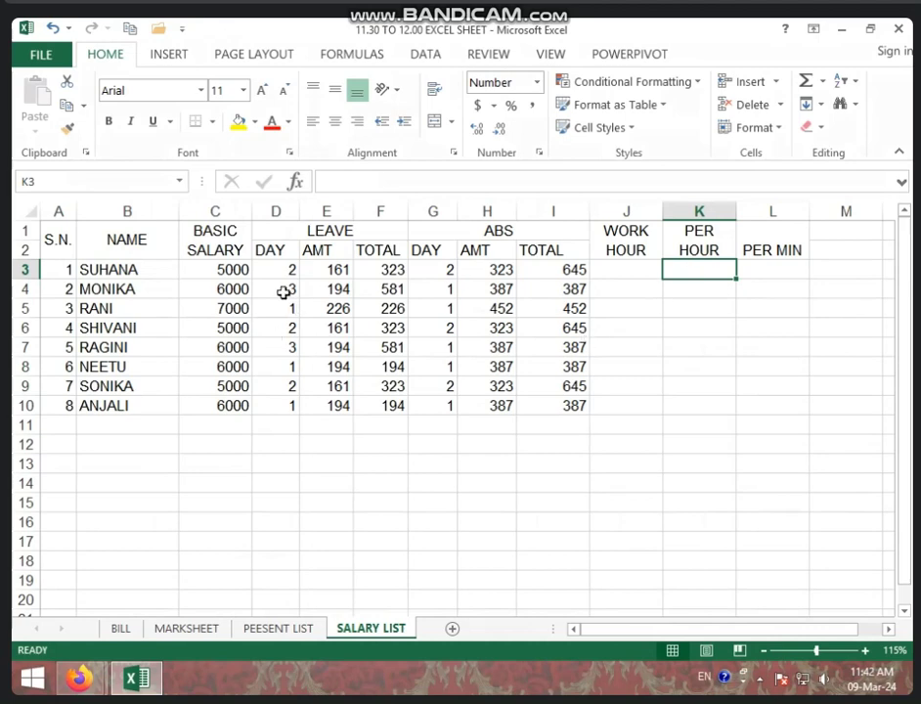
click(317, 272)
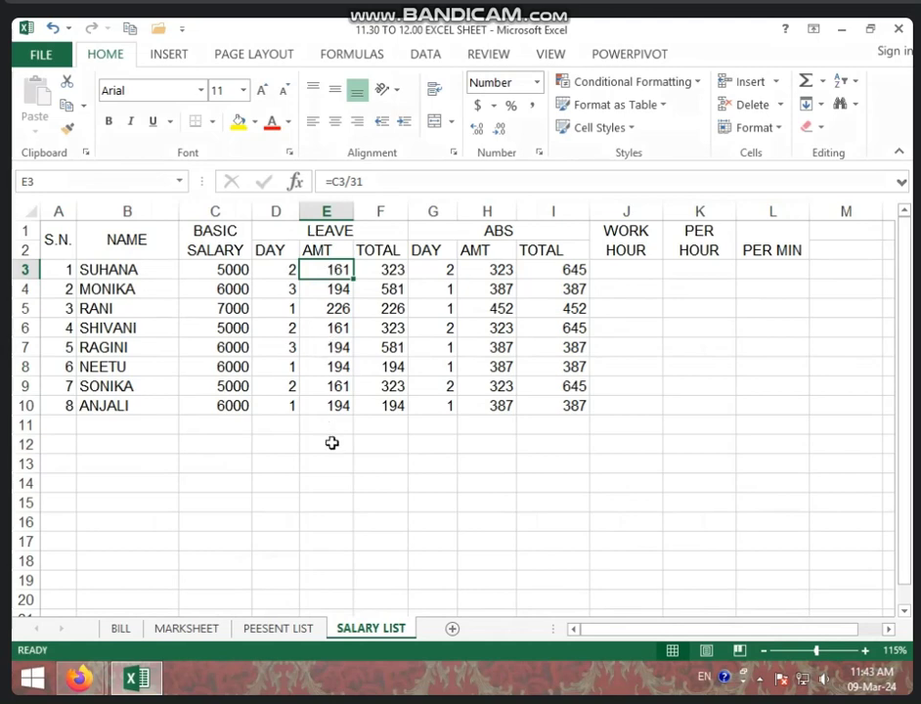
click(702, 270)
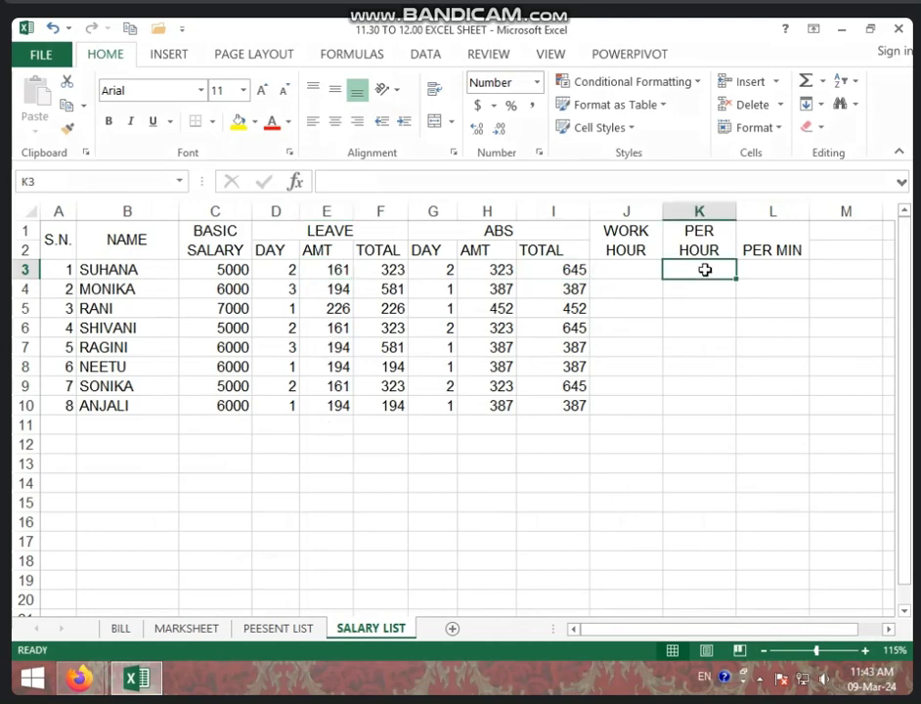
click(635, 269)
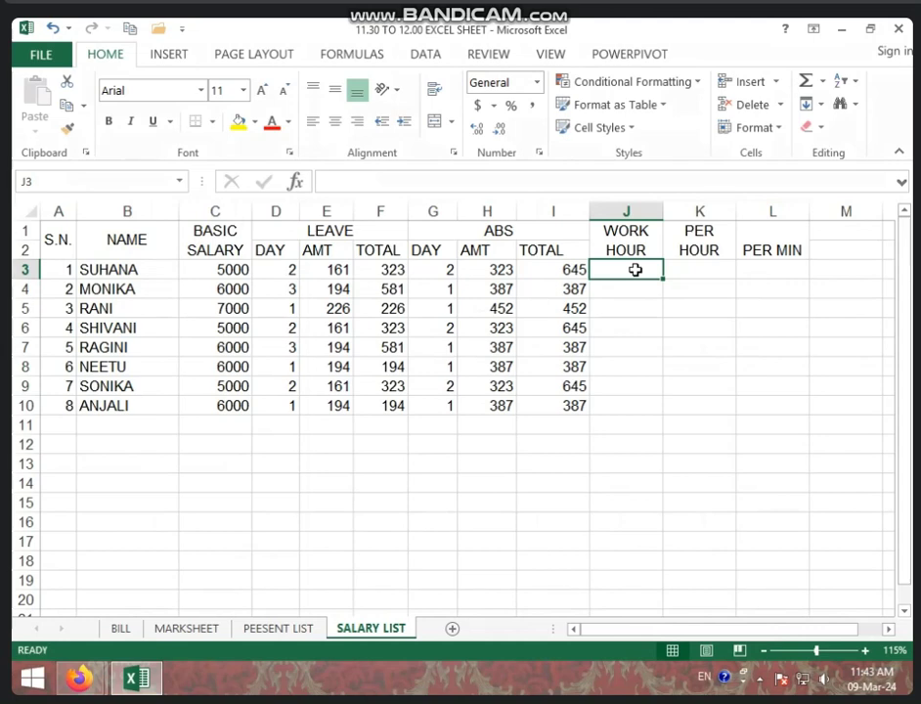
text(5)
key(Return)
text(6)
key(Return)
text(5)
key(Return)
text(6)
key(Return)
text(3)
key(Return)
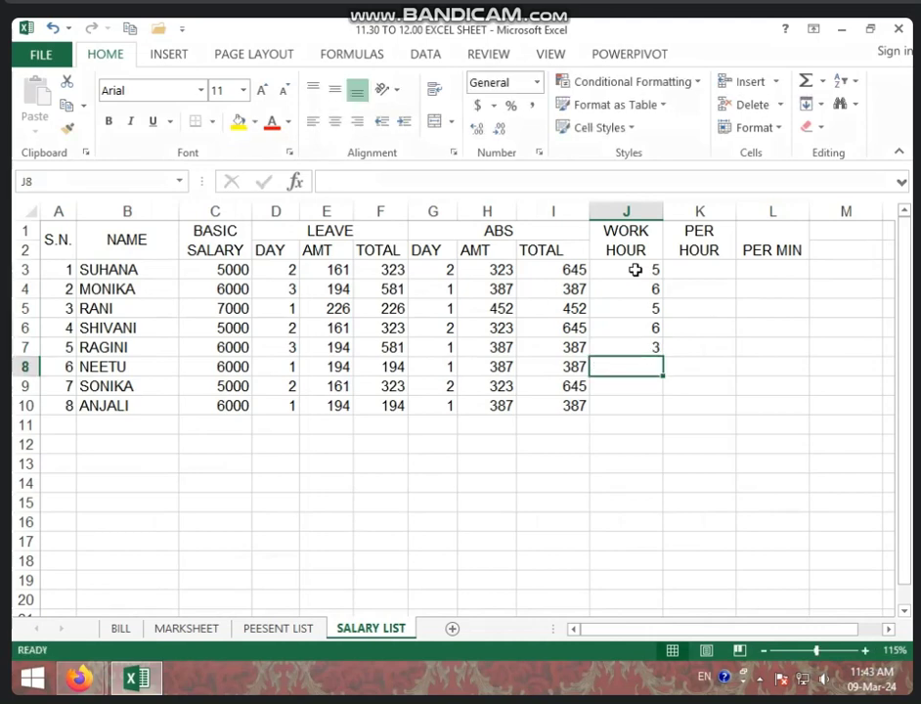
key(Up)
text(5)
key(Return)
text(5)
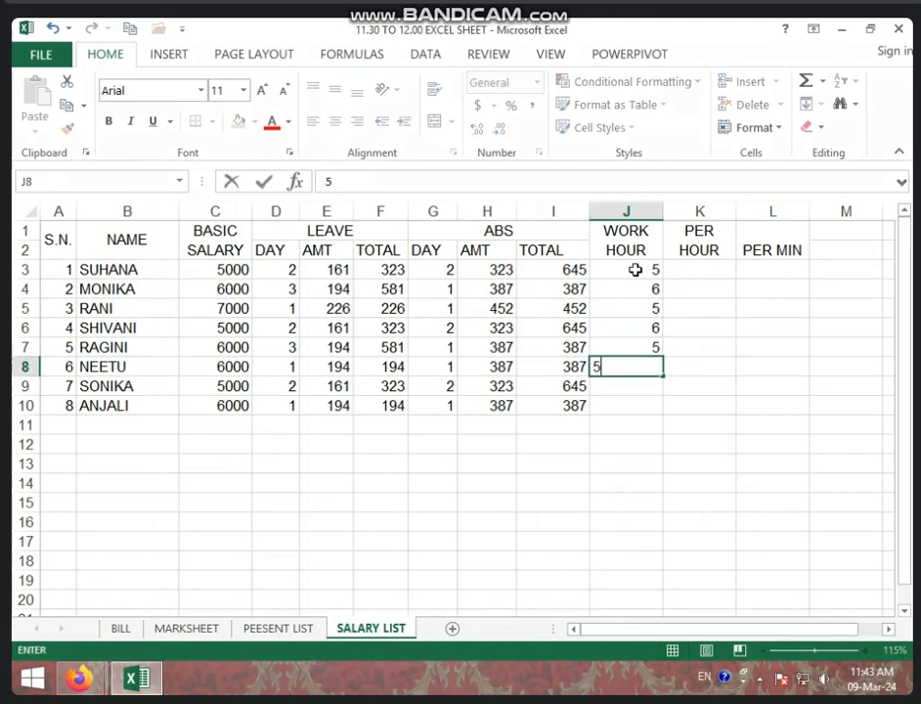
key(Return)
text(6)
key(Return)
text(4)
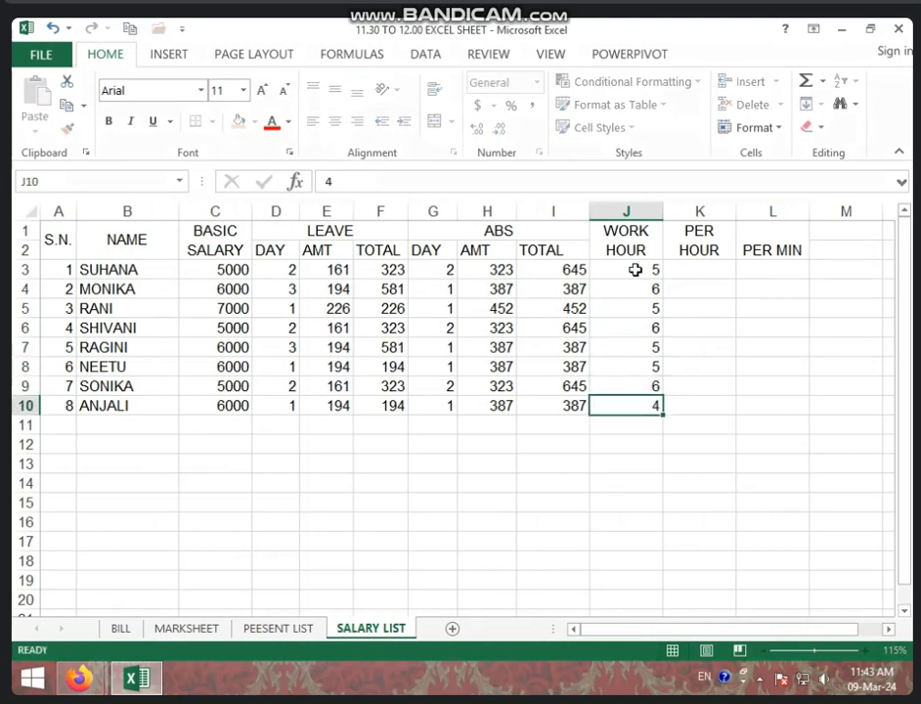
key(Return)
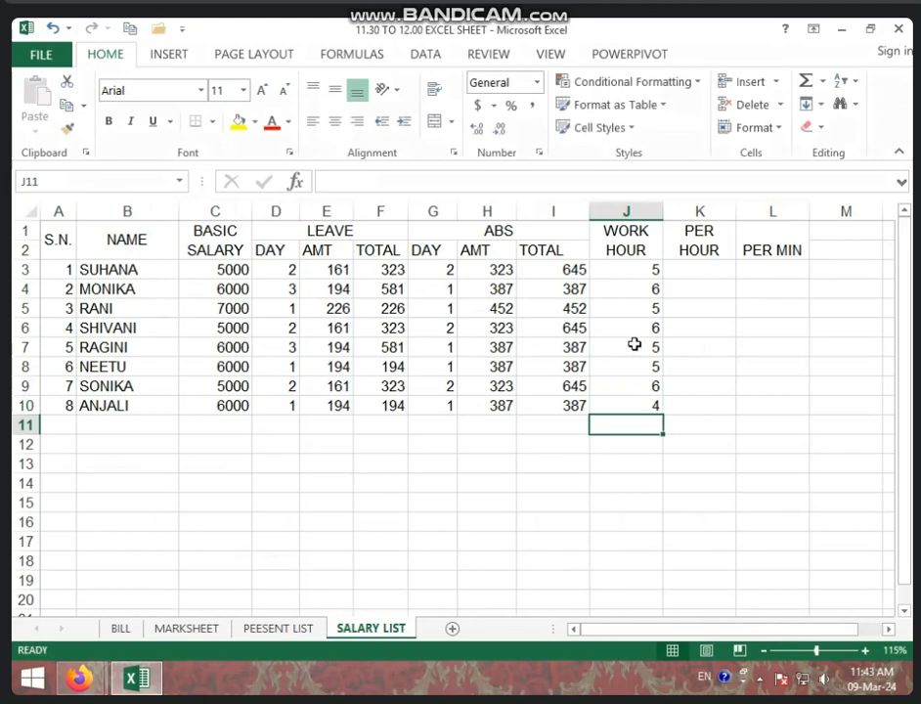
Calculate the per-hour amount in K3 with =E3/J3 and fill the formula down through K10
click(698, 269)
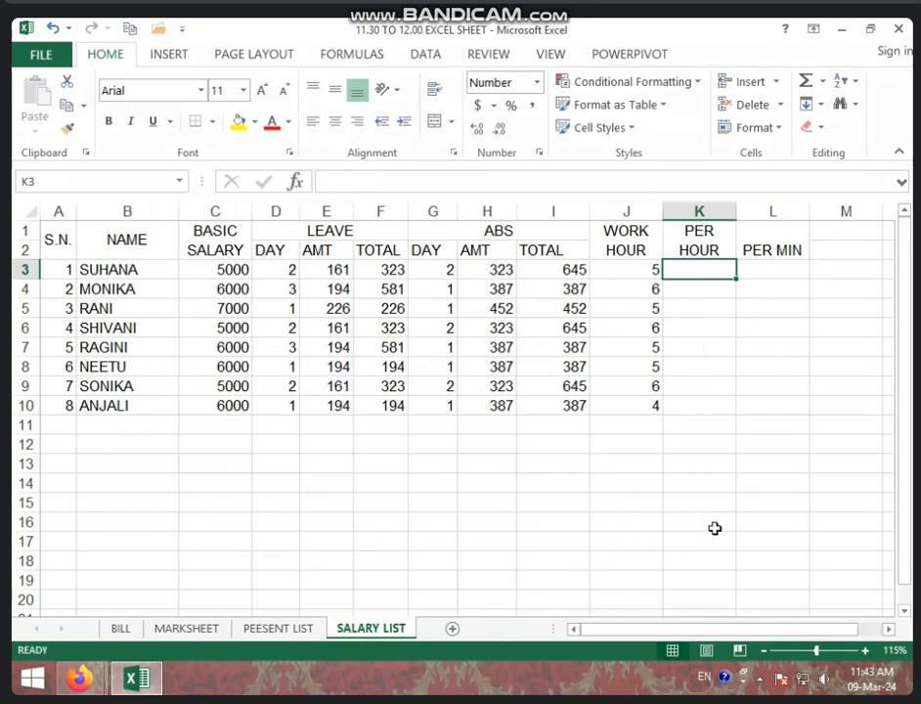
text(=)
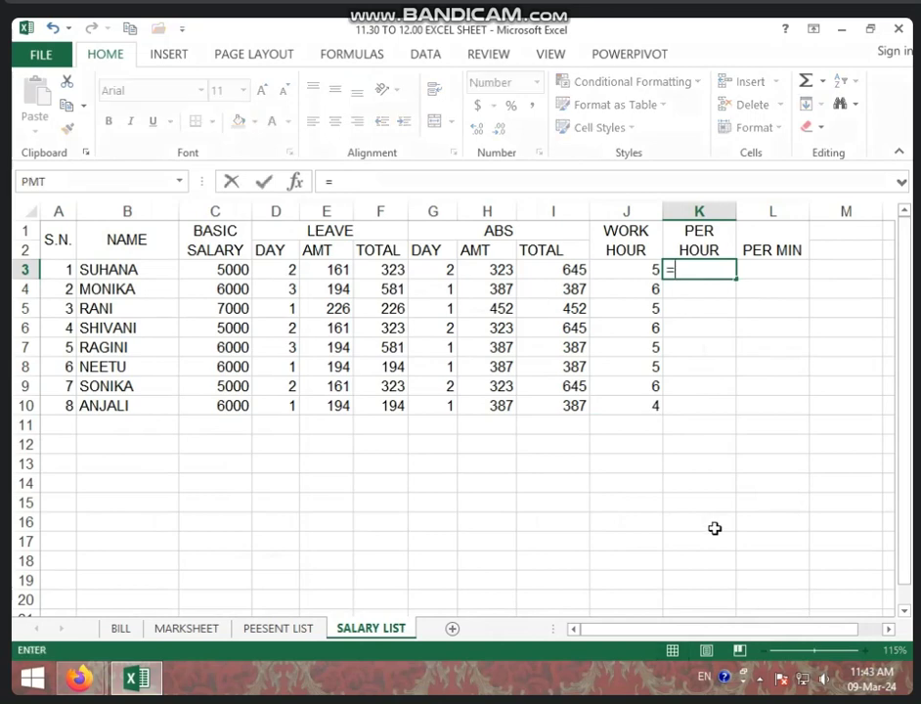
click(317, 265)
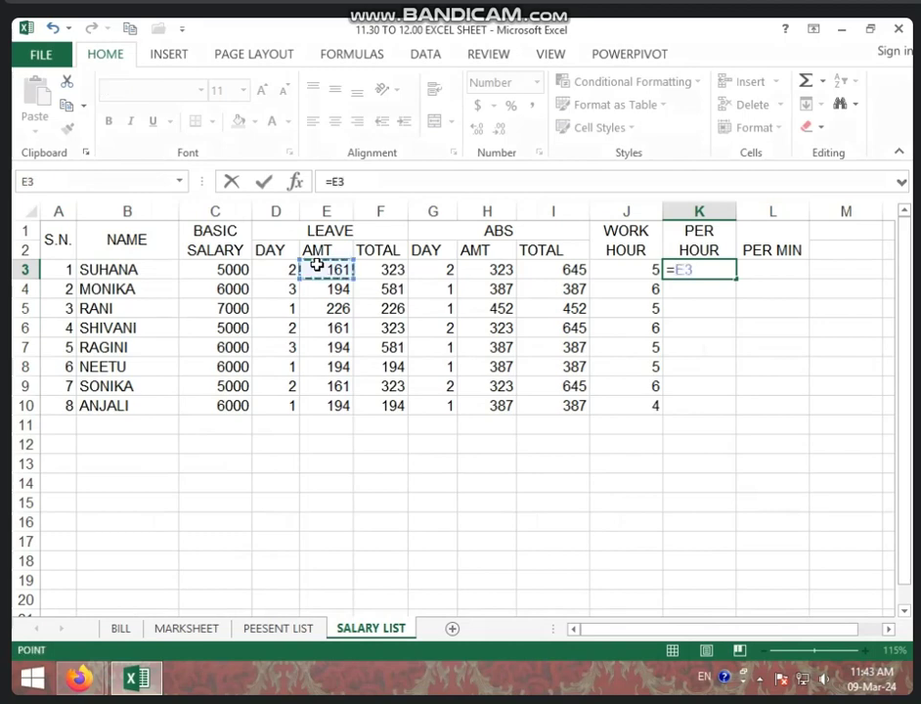
text(/)
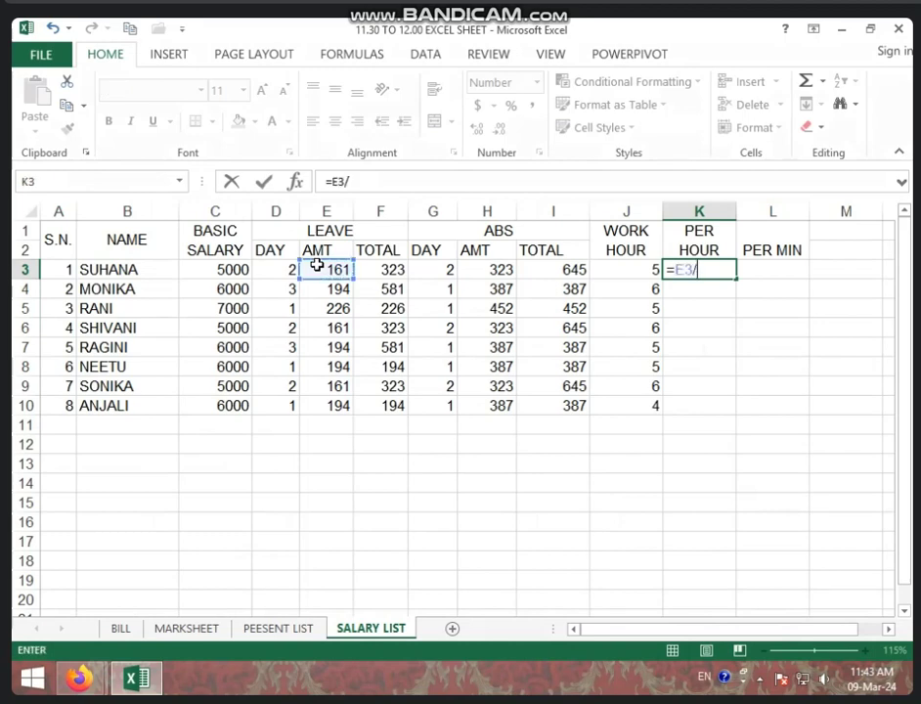
click(642, 264)
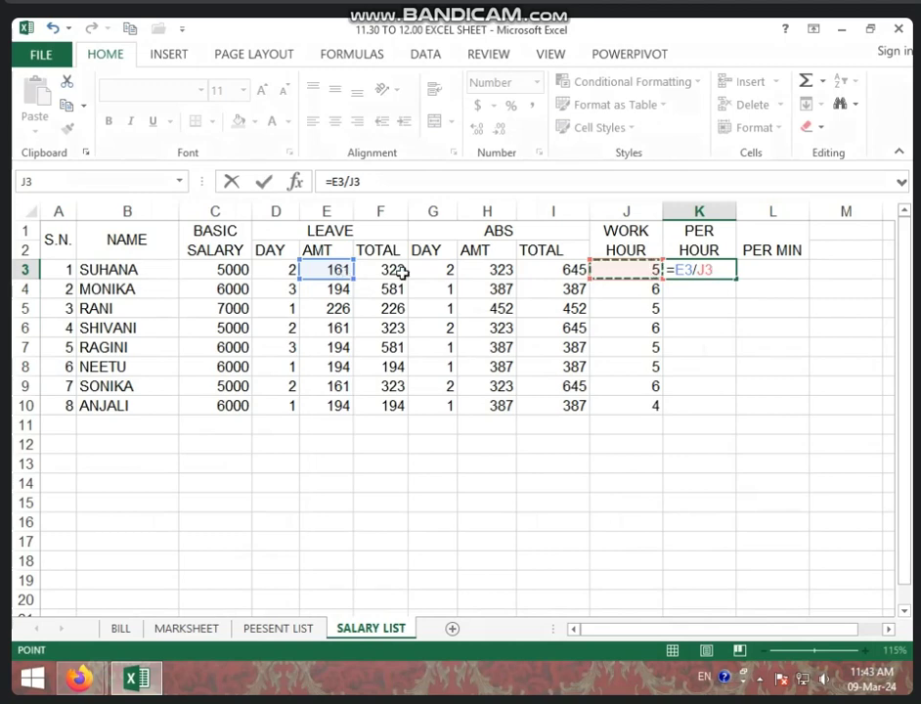
key(Return)
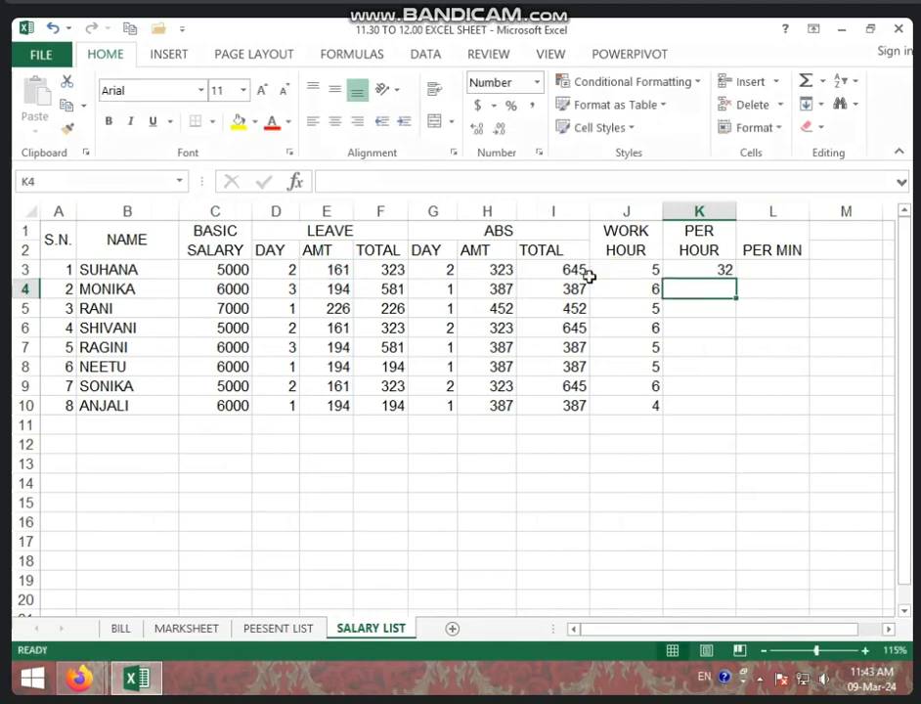
click(697, 272)
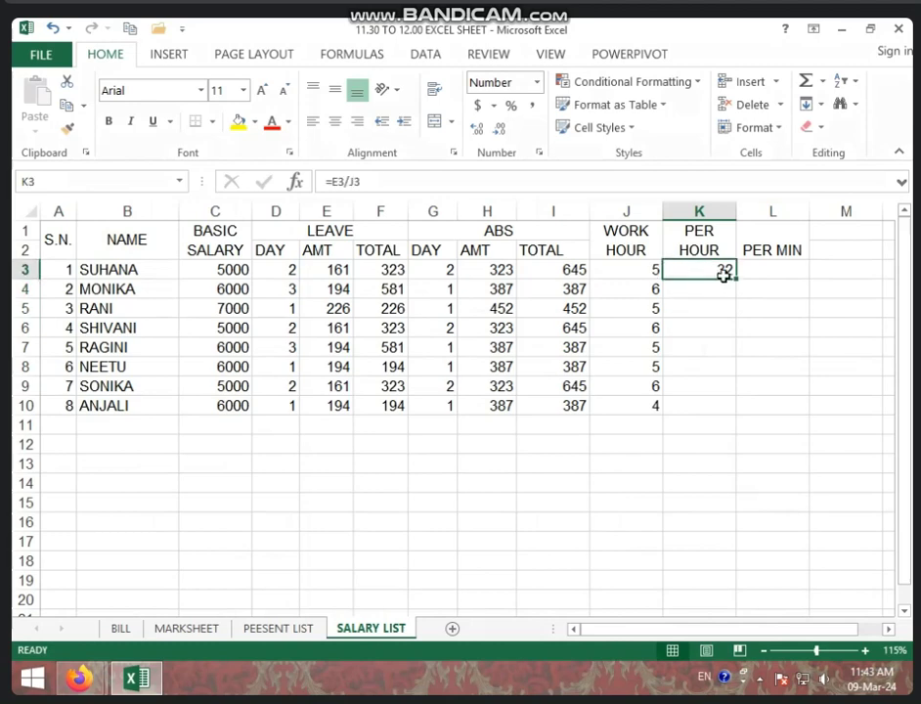
drag(736, 278, 720, 416)
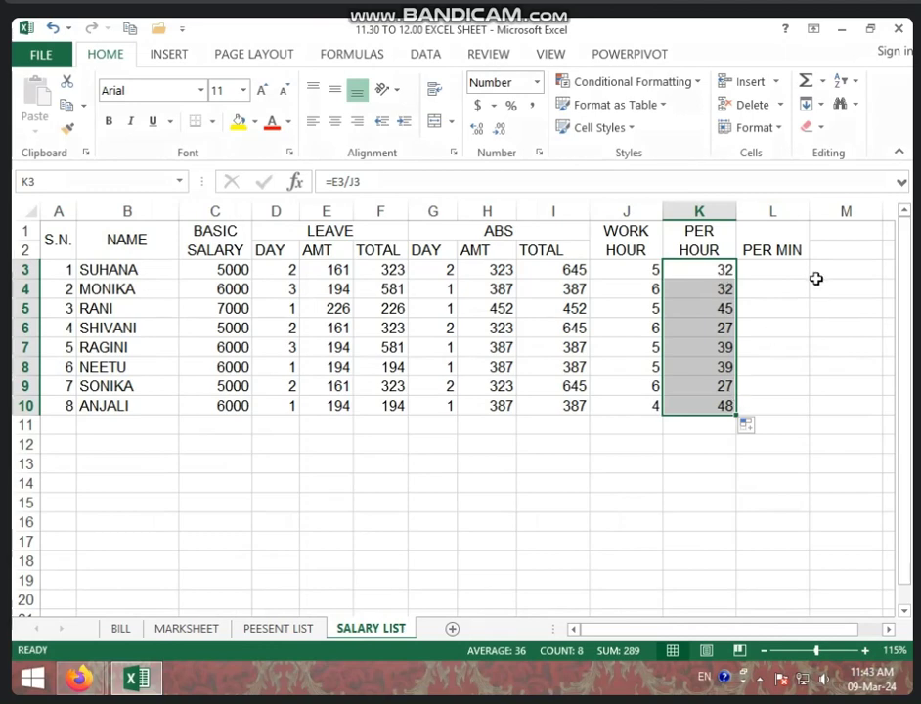
Calculate the per-minute amount in L3 with =K3/60 and fill the formula down through L10
click(786, 270)
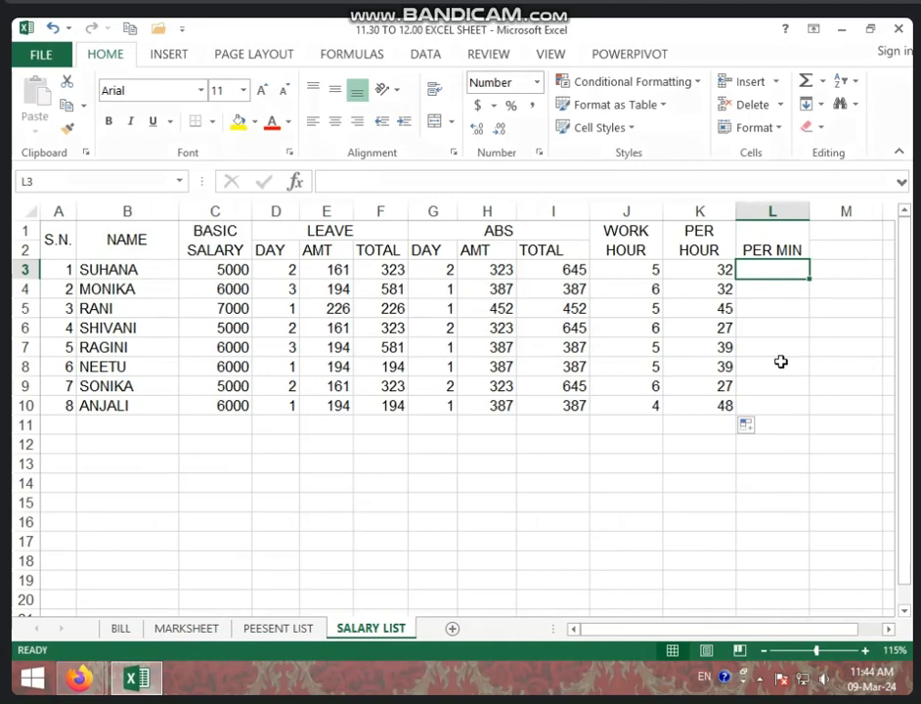
text(=)
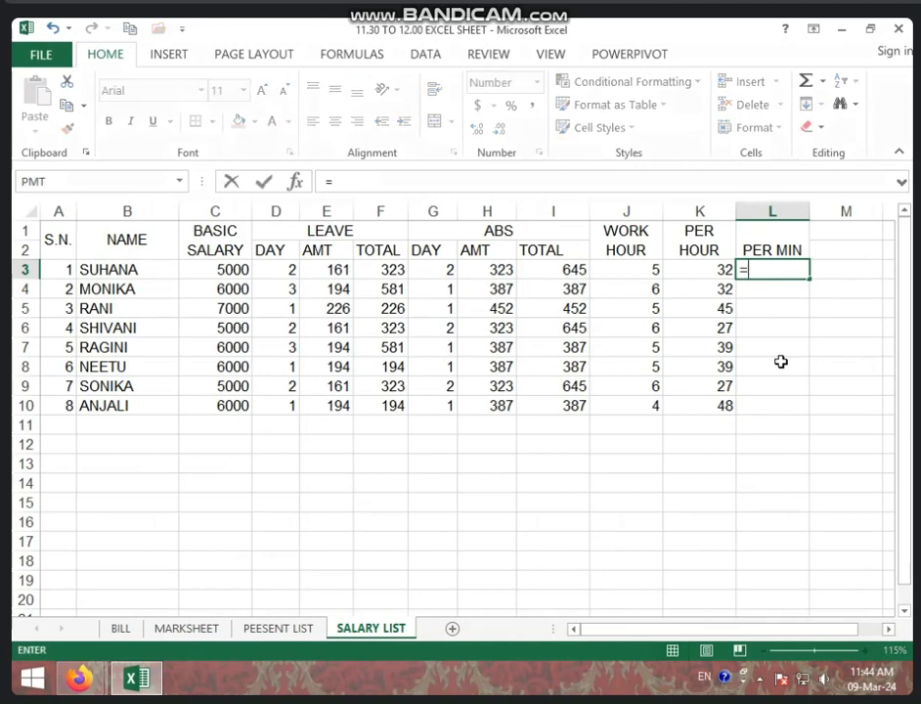
click(715, 269)
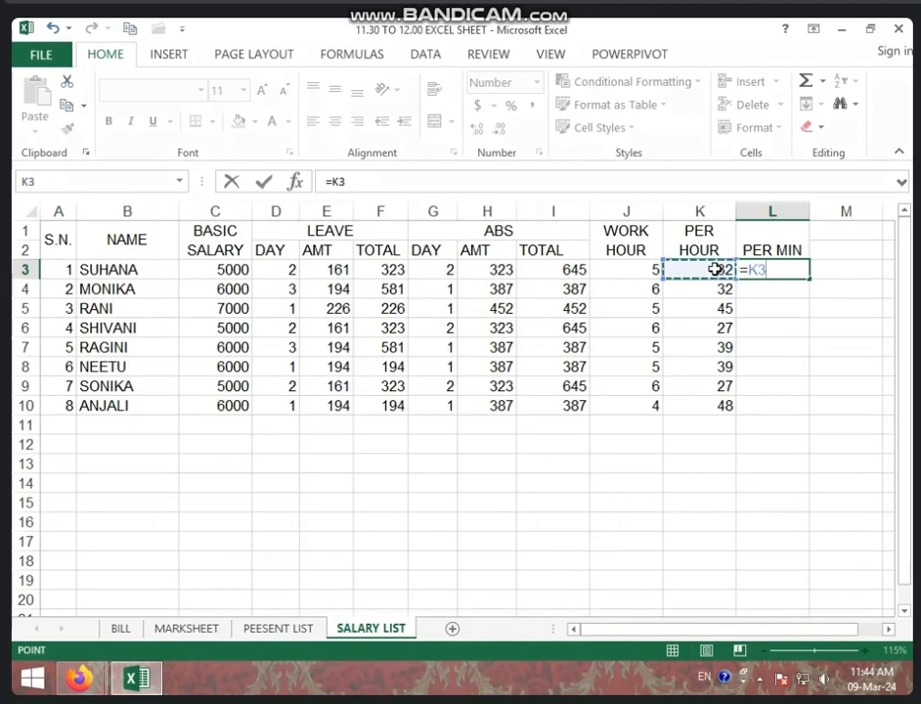
text(/6)
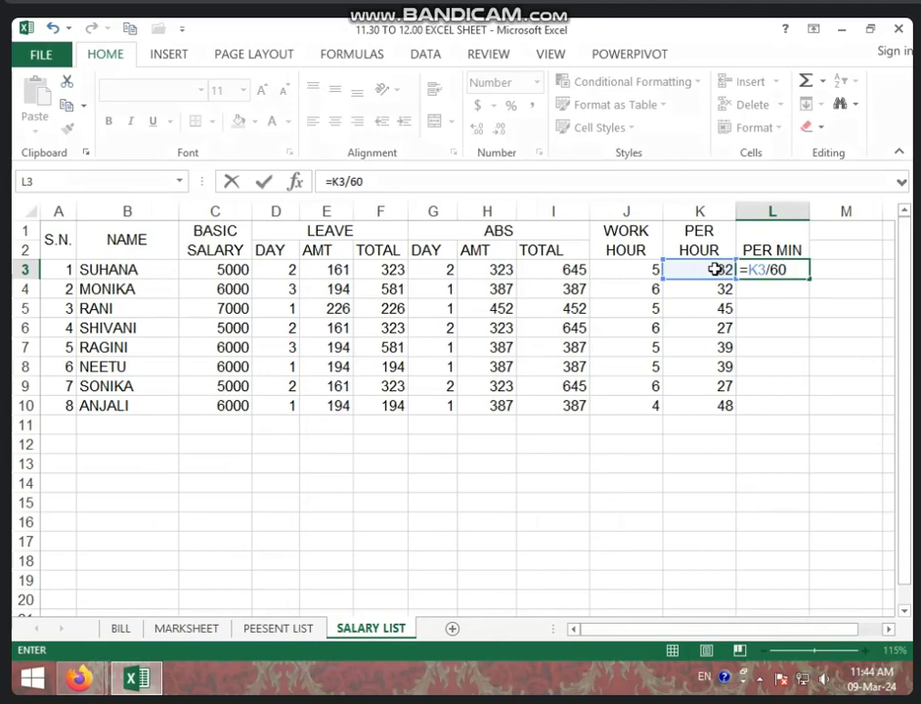
text(0)
key(Return)
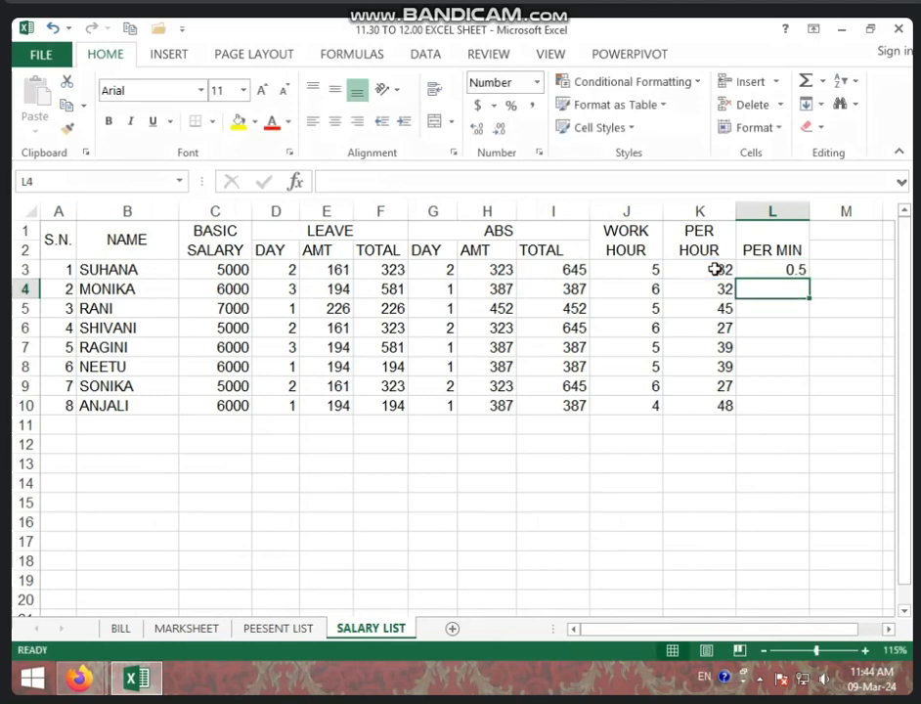
click(794, 270)
drag(809, 280, 800, 422)
click(800, 457)
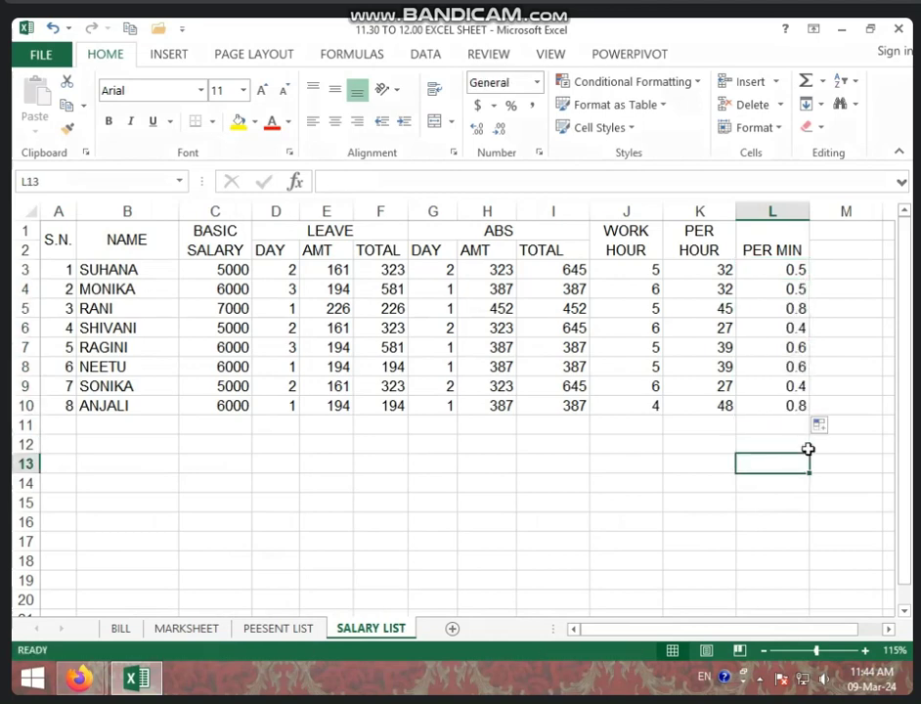
Clear the per-minute amounts from L3 through L10
ctrl+scroll(808, 449, up, 1)
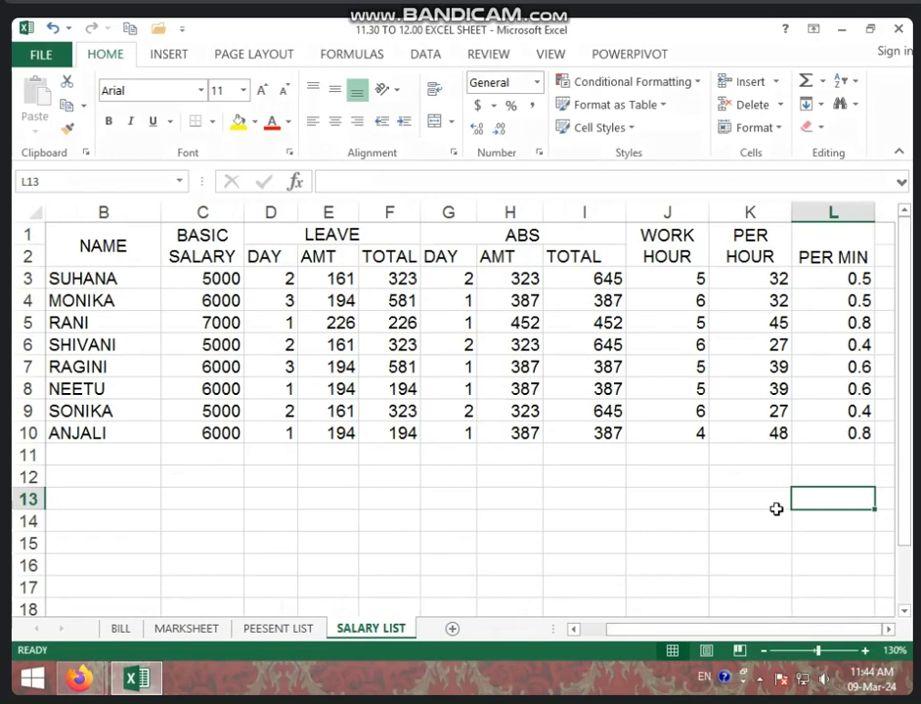
drag(846, 279, 851, 431)
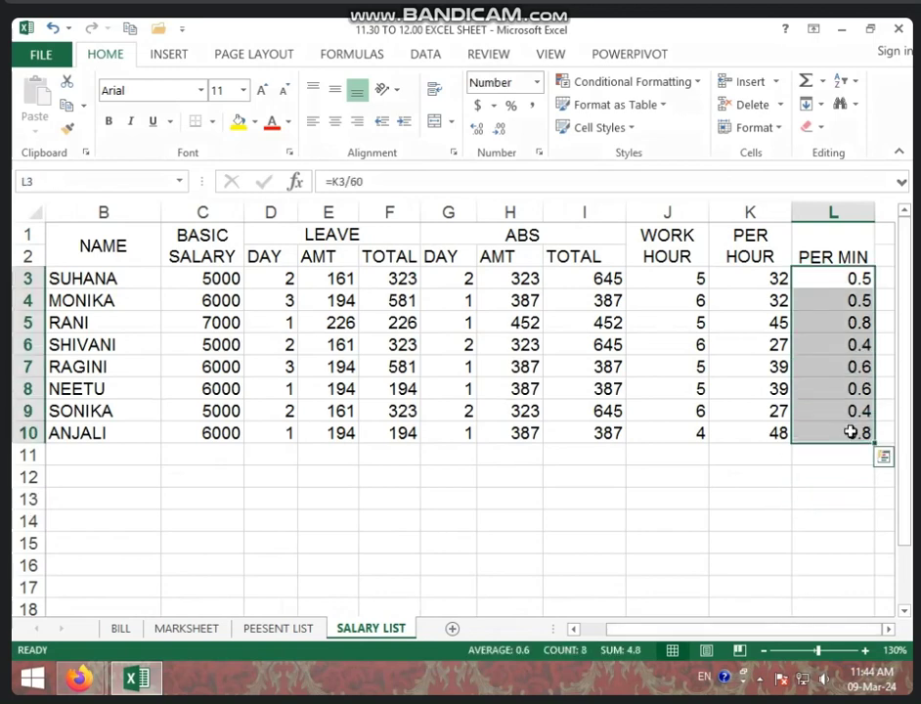
key(Delete)
click(828, 499)
scroll(858, 396, down, 1)
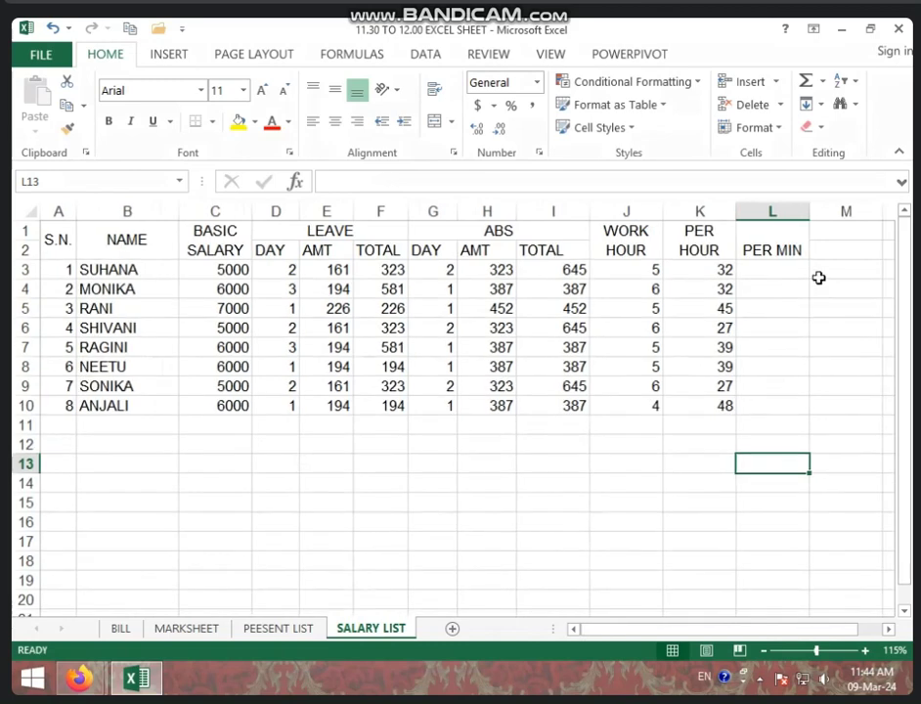
Enter =K3/60 in L3 for the per-minute amount and copy the formula down through L10
click(788, 271)
text(=)
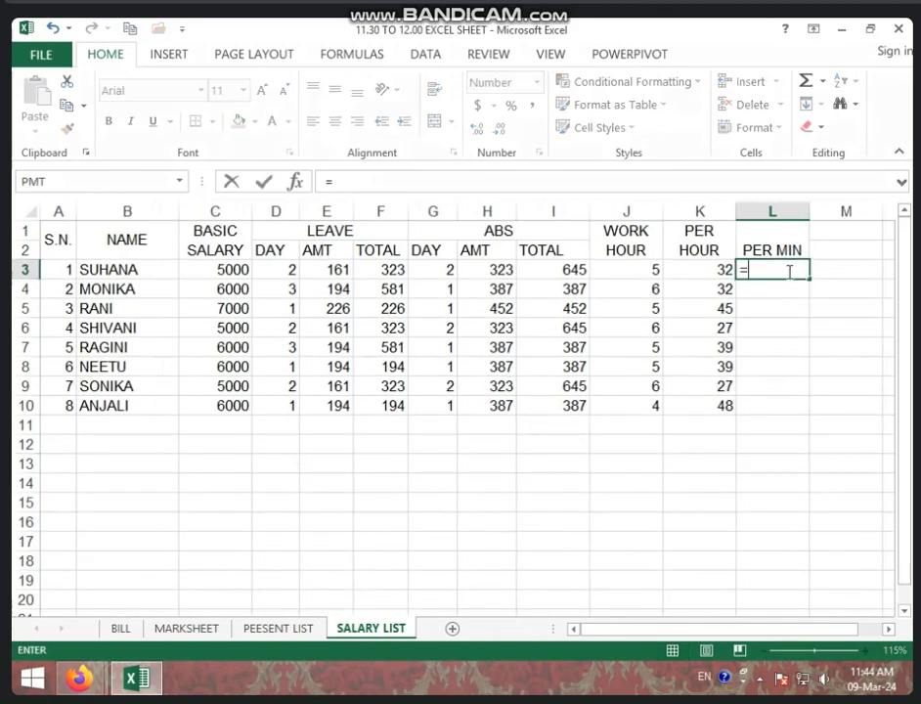
click(689, 270)
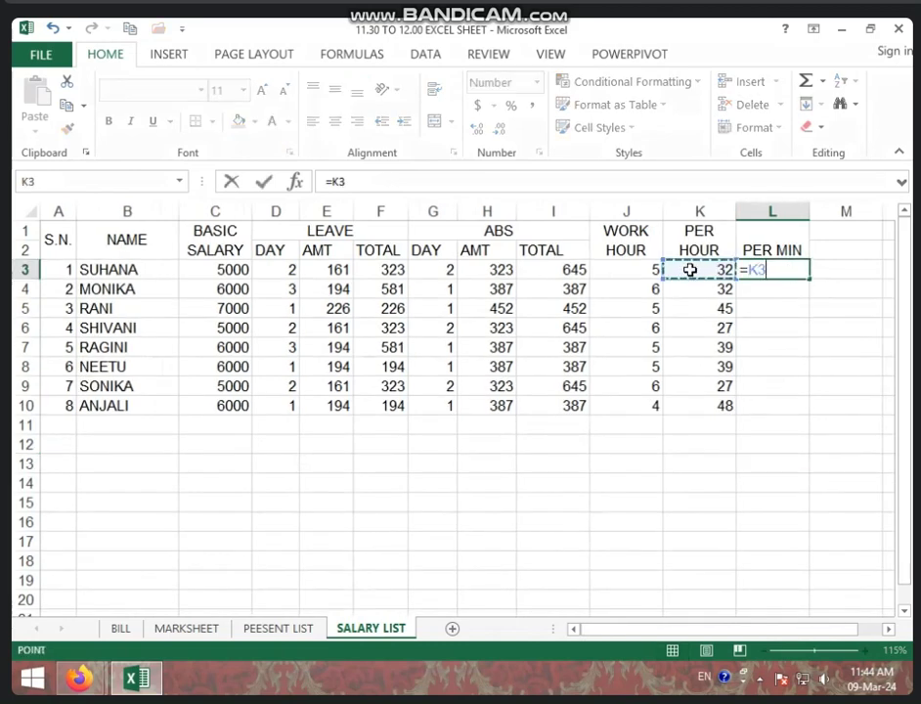
text(/60)
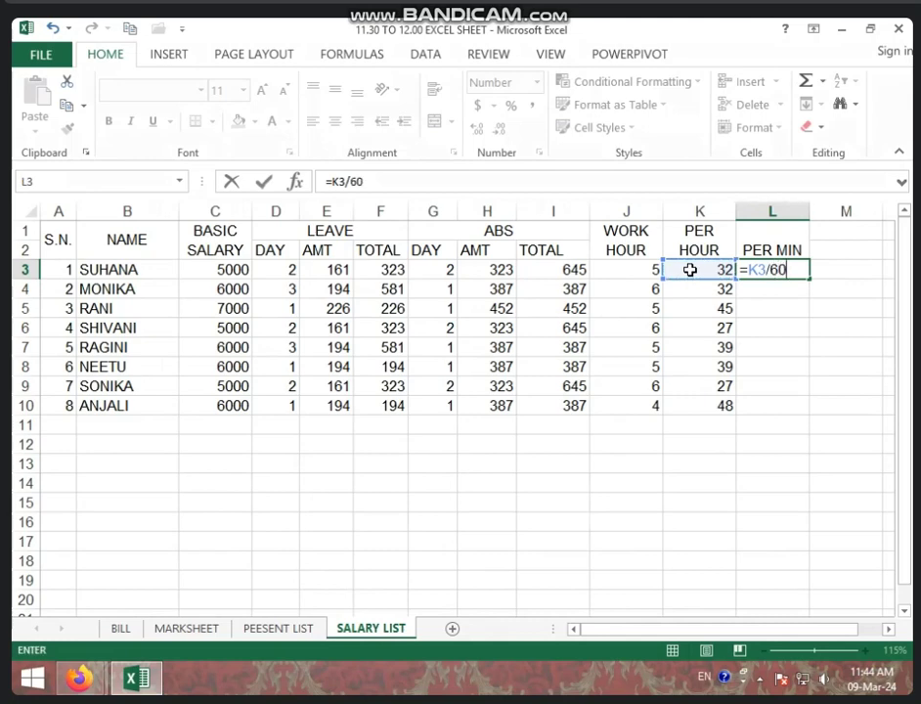
key(Return)
click(800, 269)
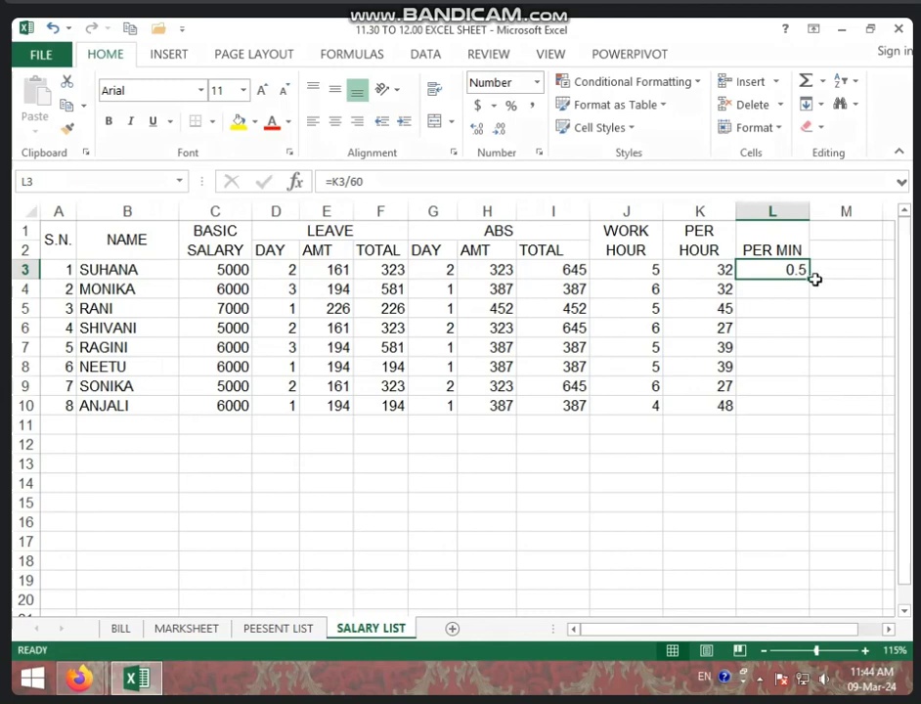
drag(810, 279, 793, 407)
click(822, 520)
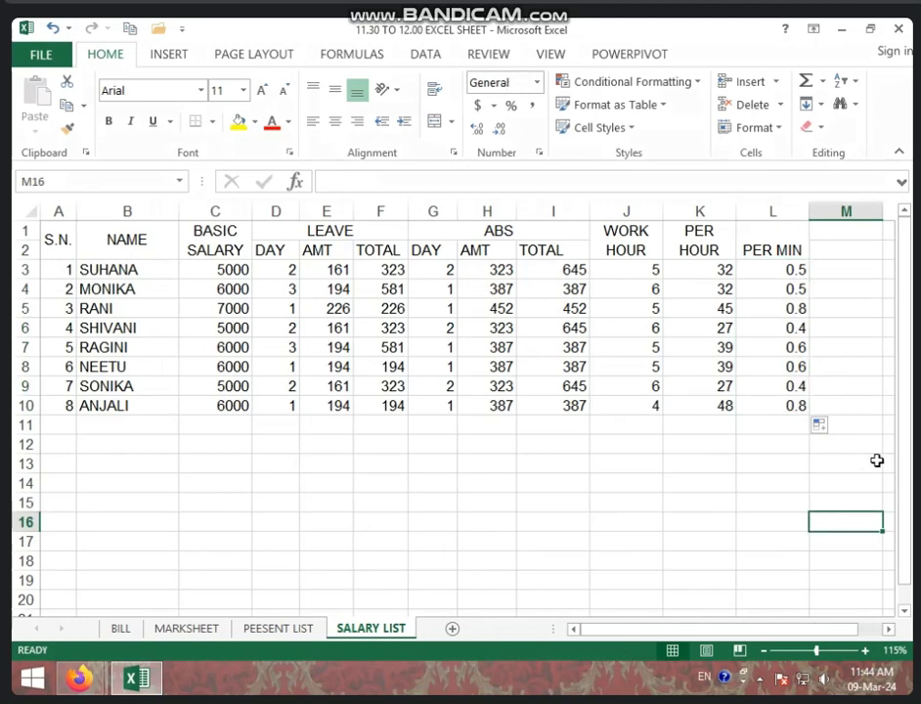
Merge and center cells M1 and M2 and turn on text wrapping for the merged cell
scroll(825, 496, up, 2)
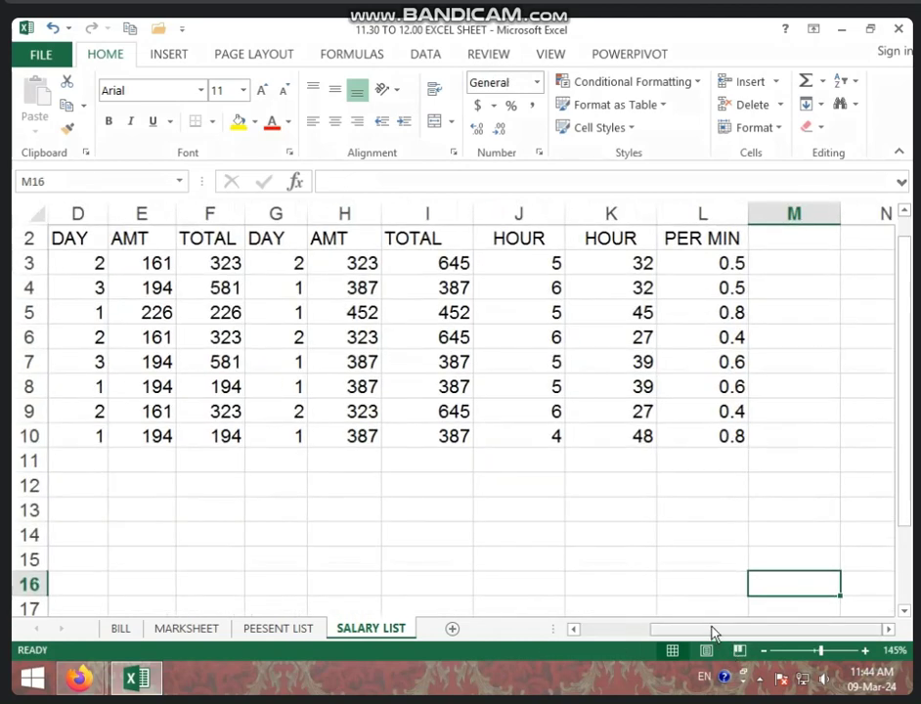
scroll(855, 328, up, 1)
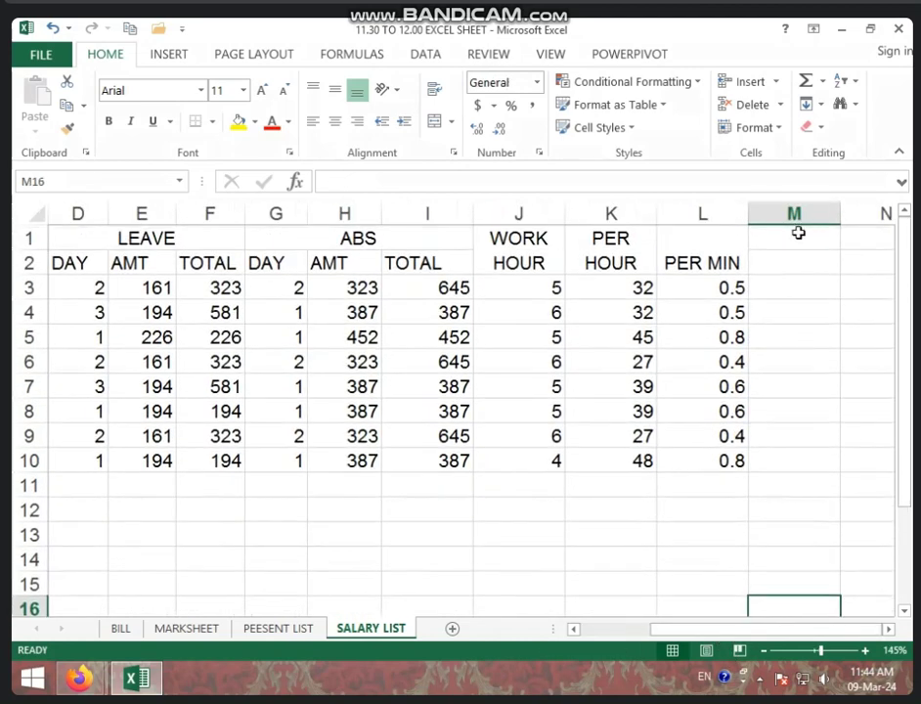
drag(797, 227, 797, 251)
click(436, 121)
click(437, 90)
Enter the heading TOTAL LET MIN in the merged cell M1
text(TOTL)
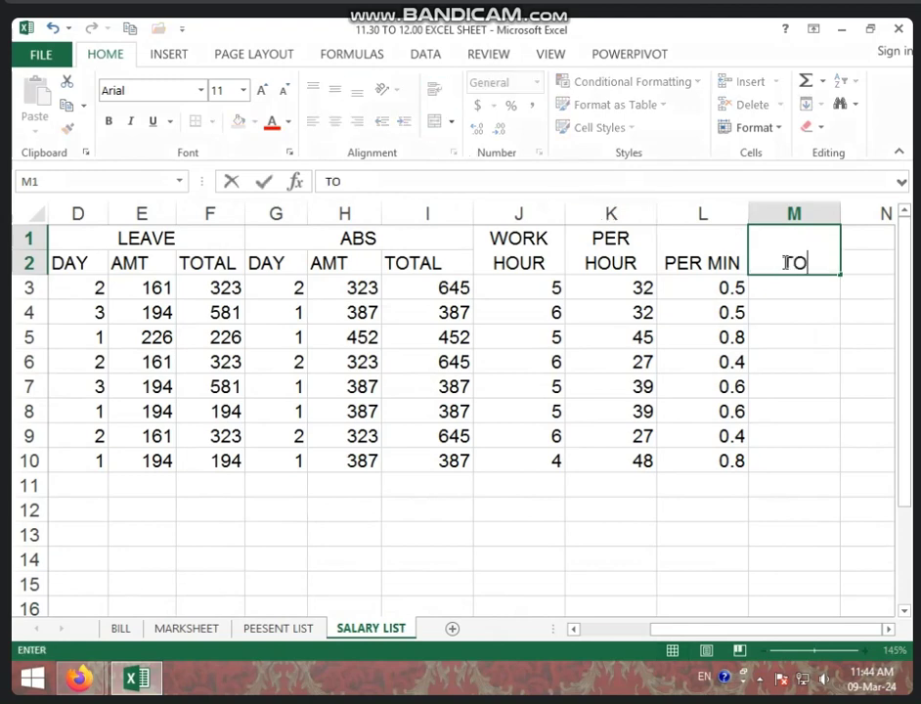
key(BackSpace)
key(BackSpace)
key(BackSpace)
text(A)
key(BackSpace)
text(TAL LE)
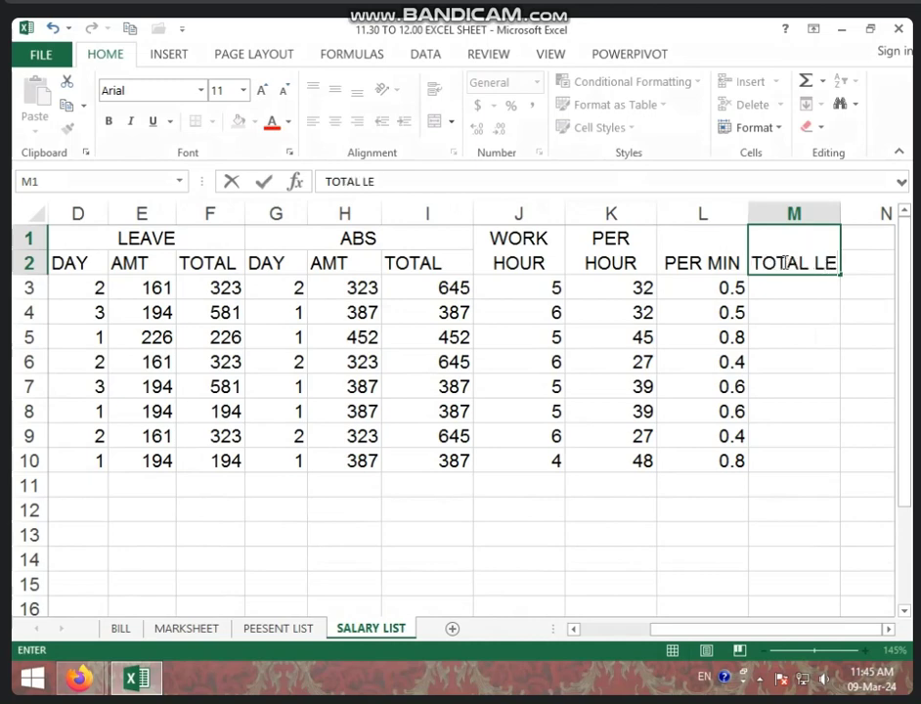
text(T MIN)
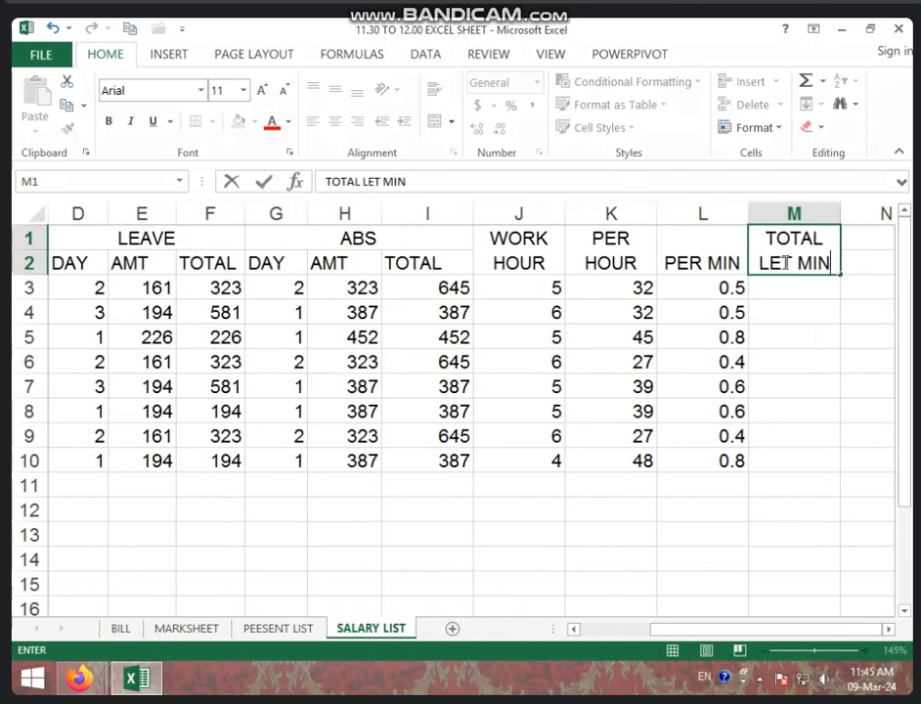
Enter the late minutes 50, 60, 85, 60, 65, 75, 45 and 65 in M3 through M10
click(799, 291)
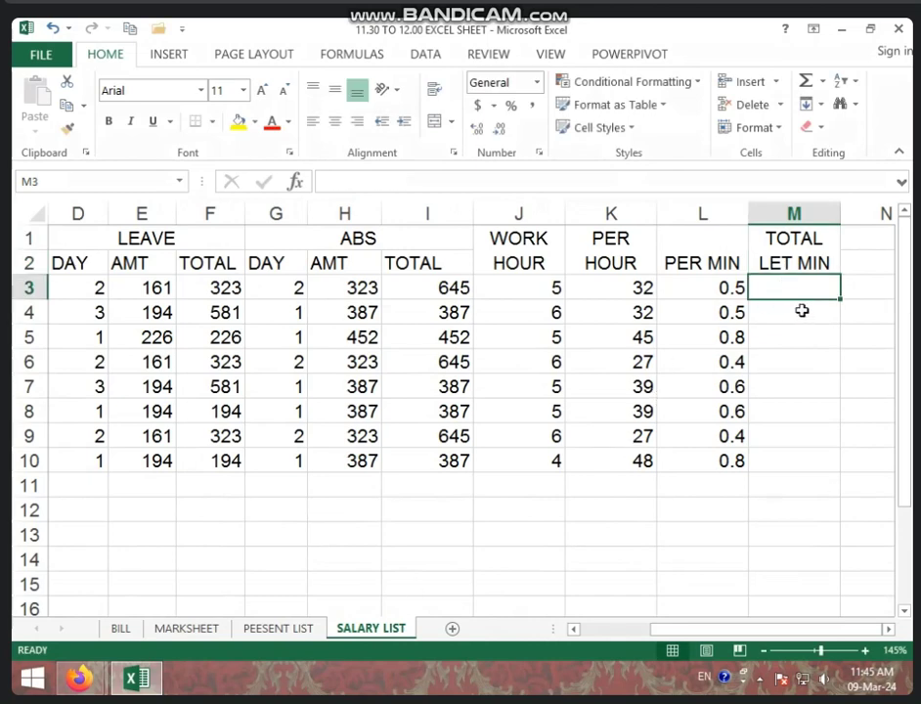
text(50)
key(Return)
text(60)
key(Return)
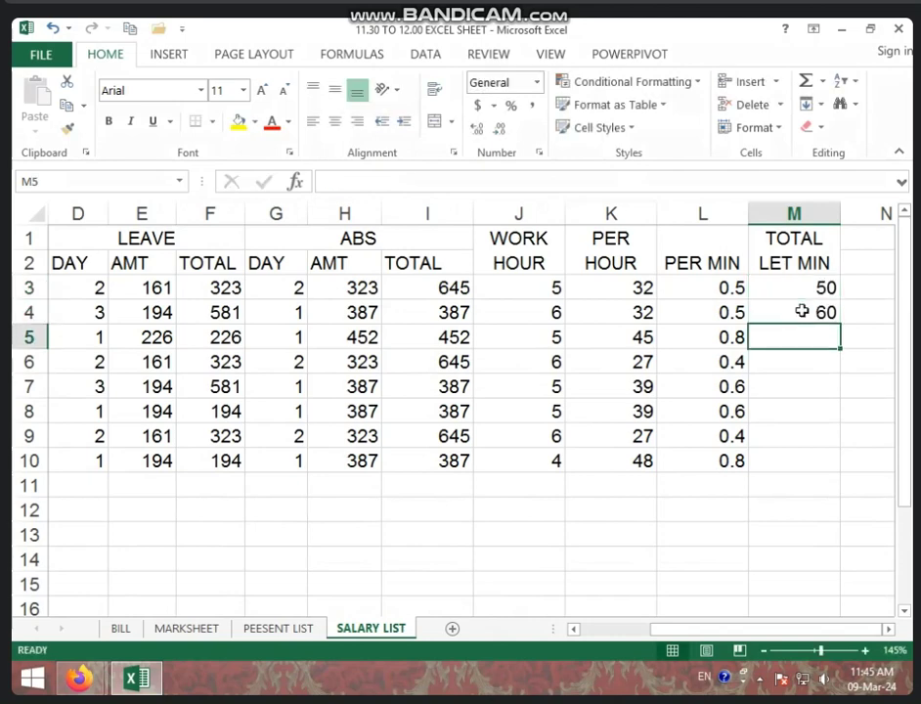
text(85)
key(Return)
text(60)
key(ctrl+Return)
key(Return)
text(65)
key(Return)
text(75)
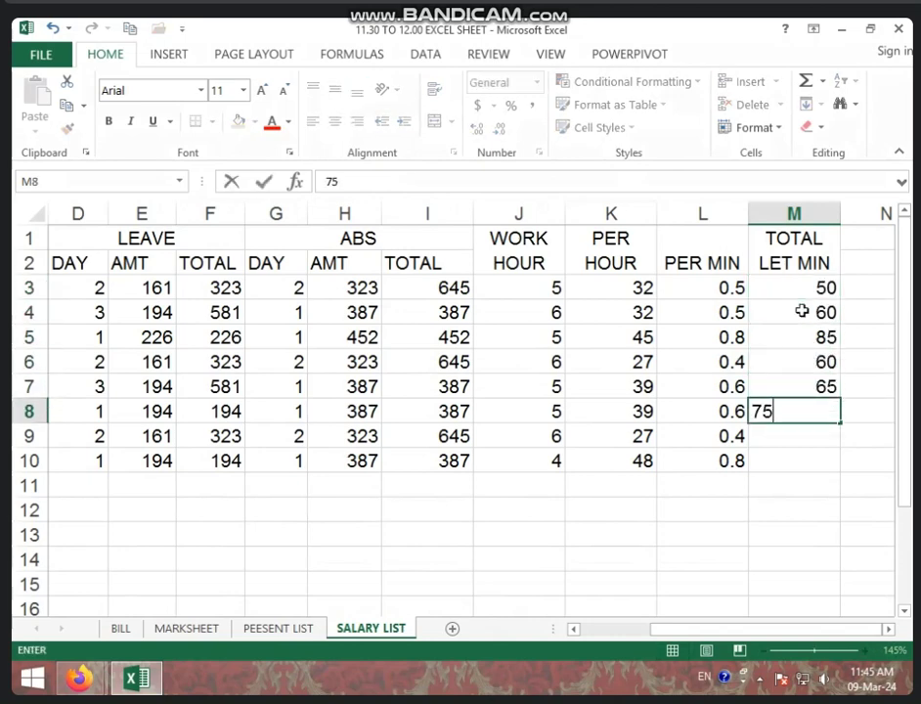
key(Return)
text(45)
key(Return)
text(65)
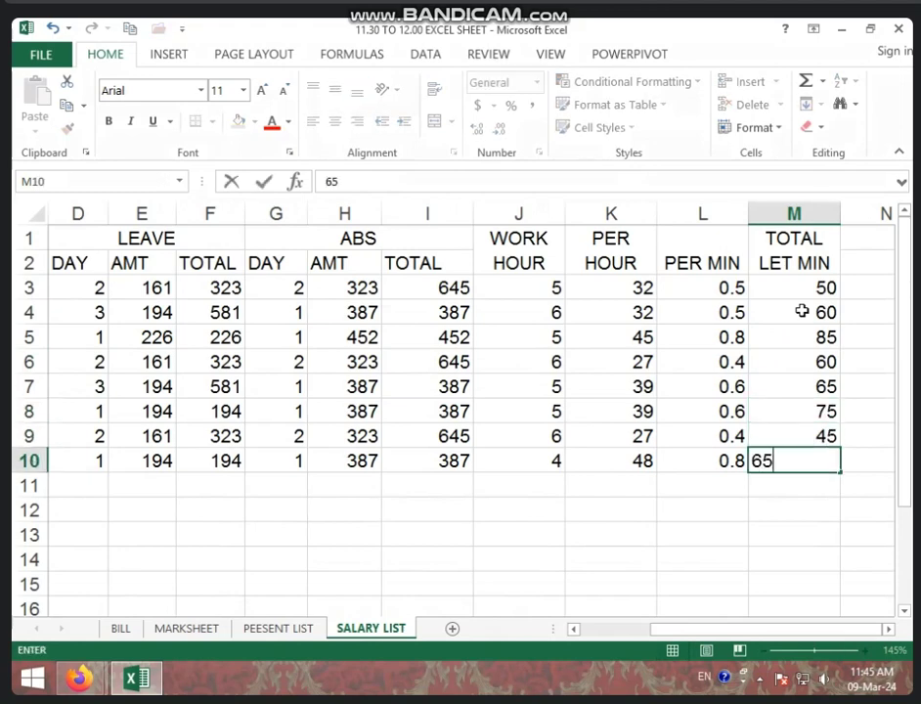
key(Return)
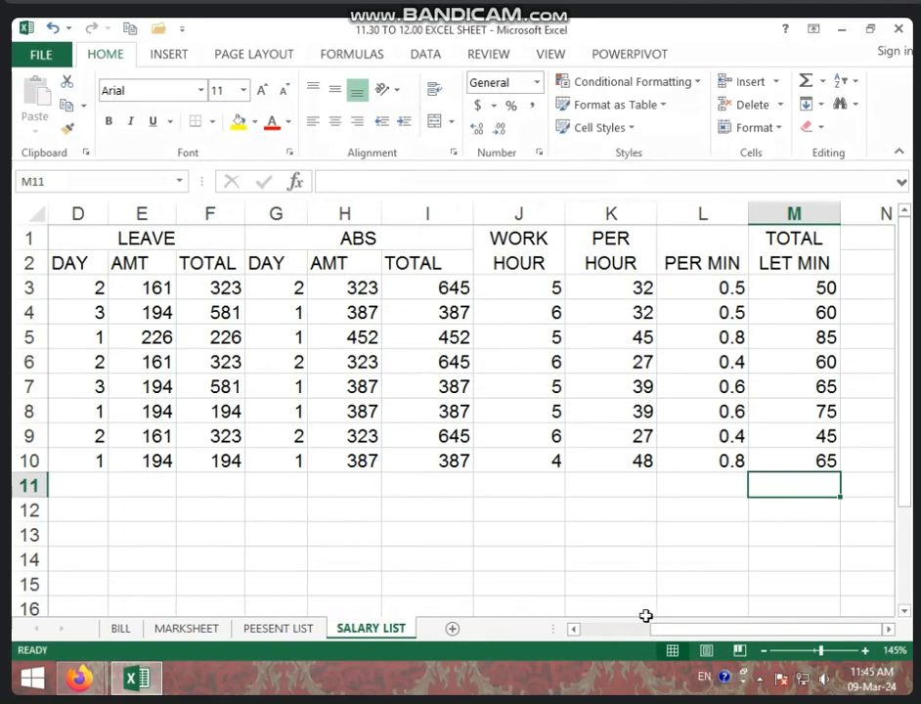
Merge and center cells N1 and N2 with text wrapping for another heading
drag(794, 214, 767, 315)
click(752, 313)
drag(664, 244, 641, 266)
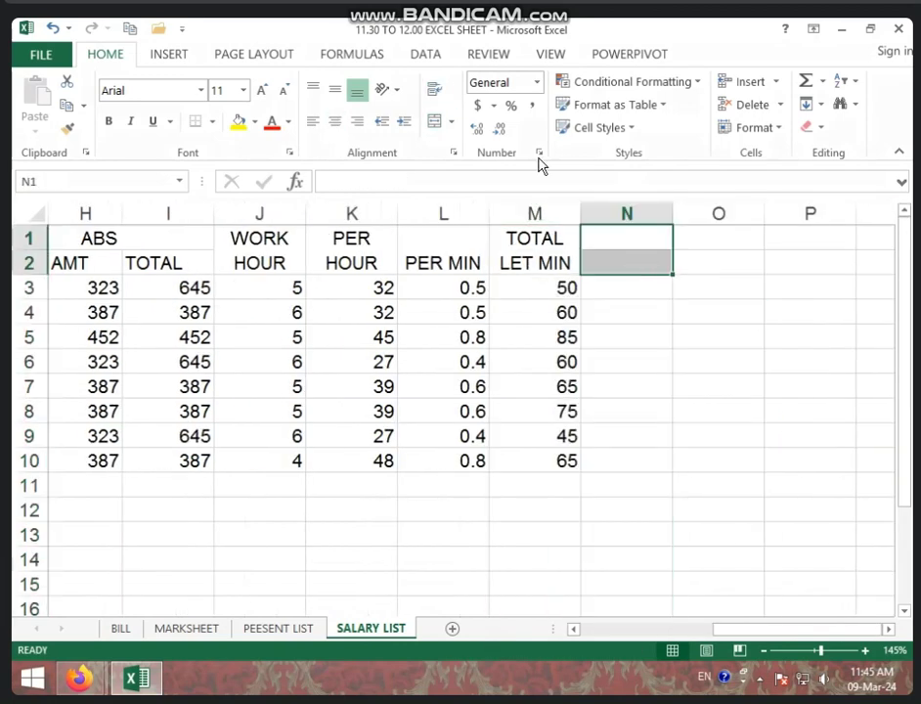
click(436, 121)
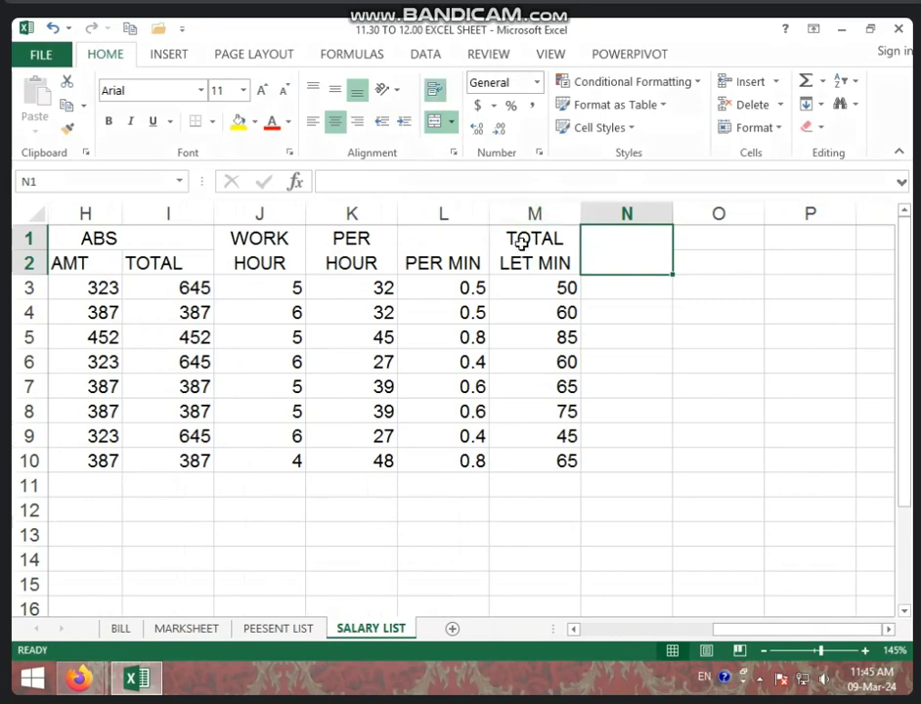
Enter the heading TOTAL LATE MIN AMT in the merged cell N1
click(477, 250)
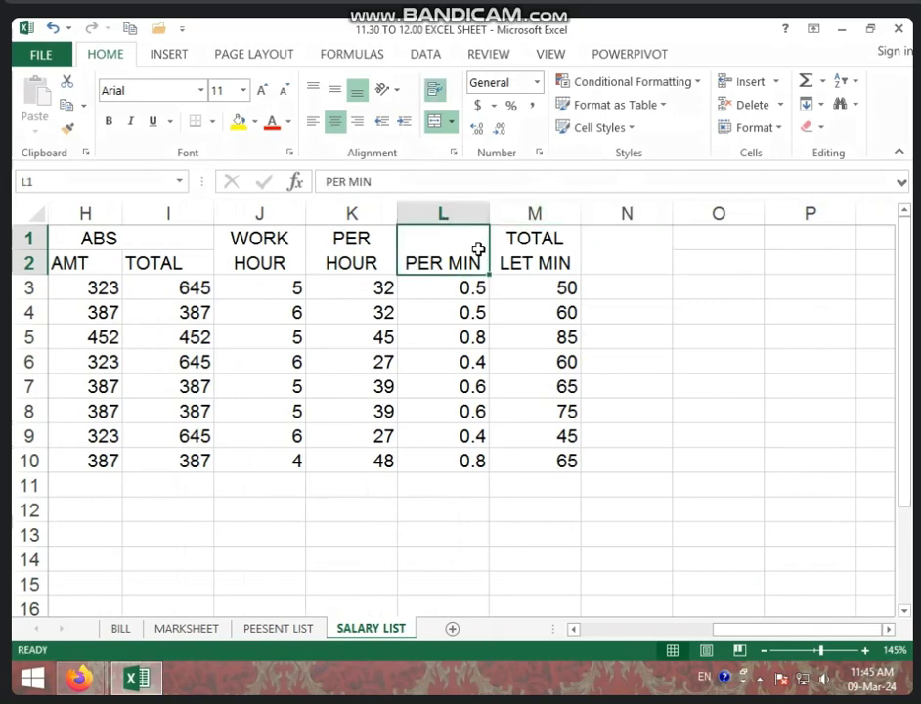
click(536, 252)
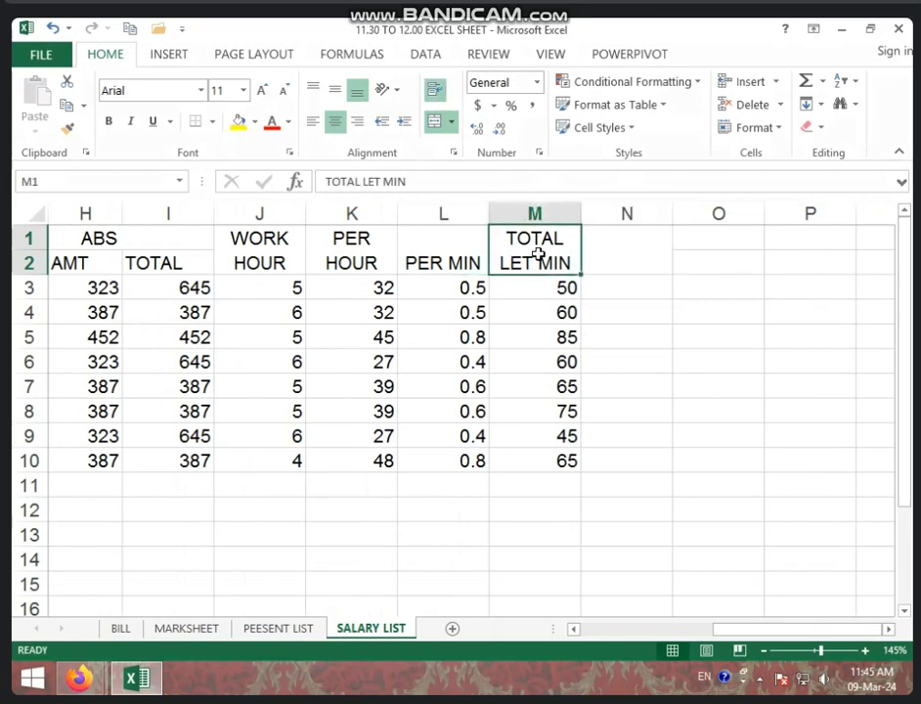
click(631, 256)
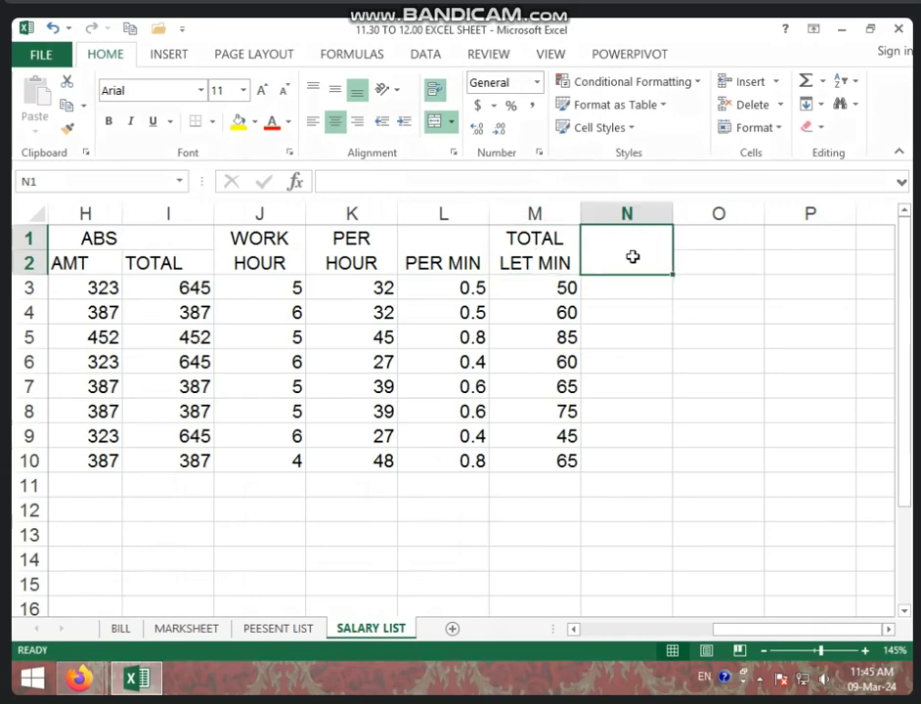
text(TOTAL L)
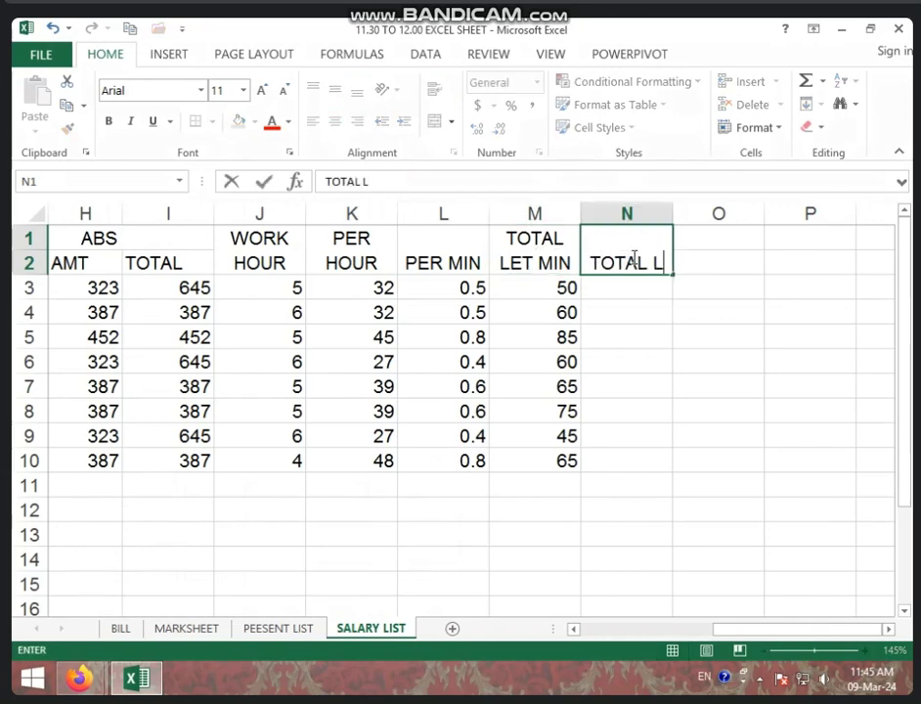
key(BackSpace)
key(BackSpace)
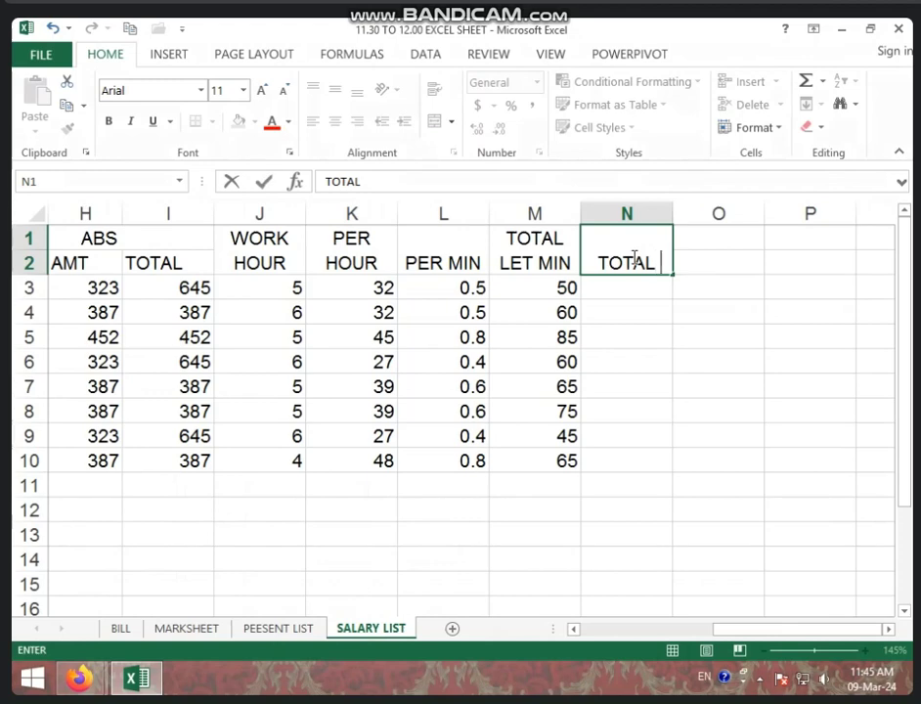
text(LATE MIN MA)
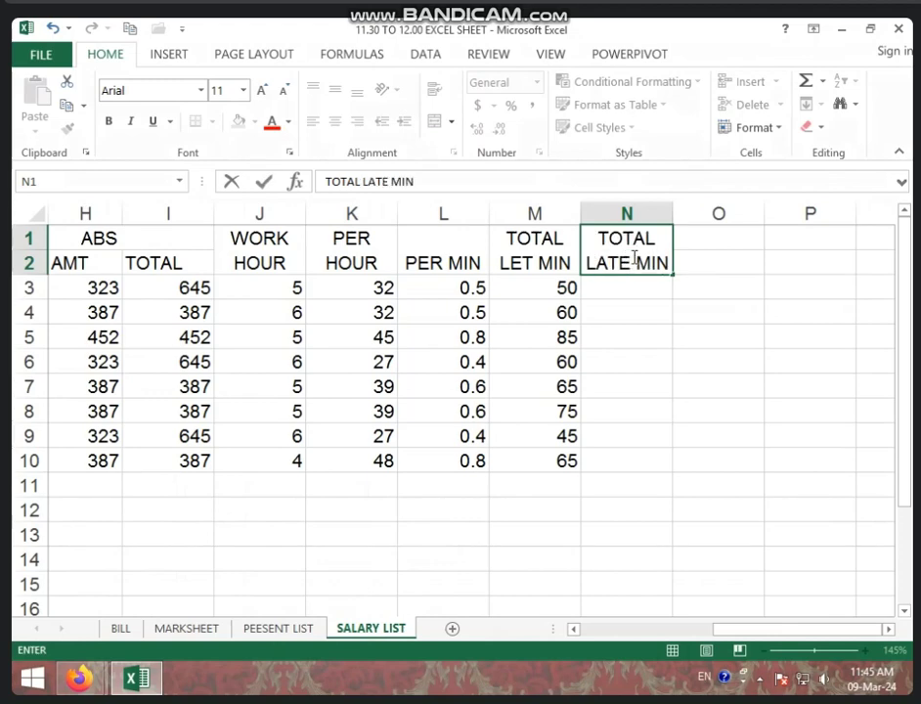
key(BackSpace)
key(BackSpace)
text(AMT)
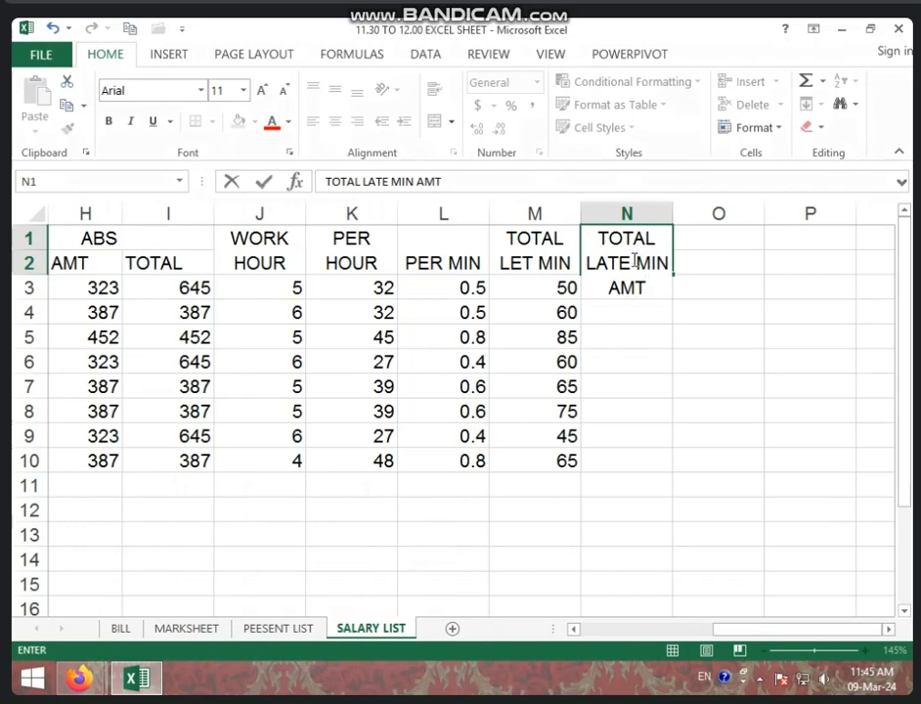
click(637, 329)
Correct the heading in M1 to TOTAL LATE MIN
double_click(526, 264)
key(BackSpace)
text(AT)
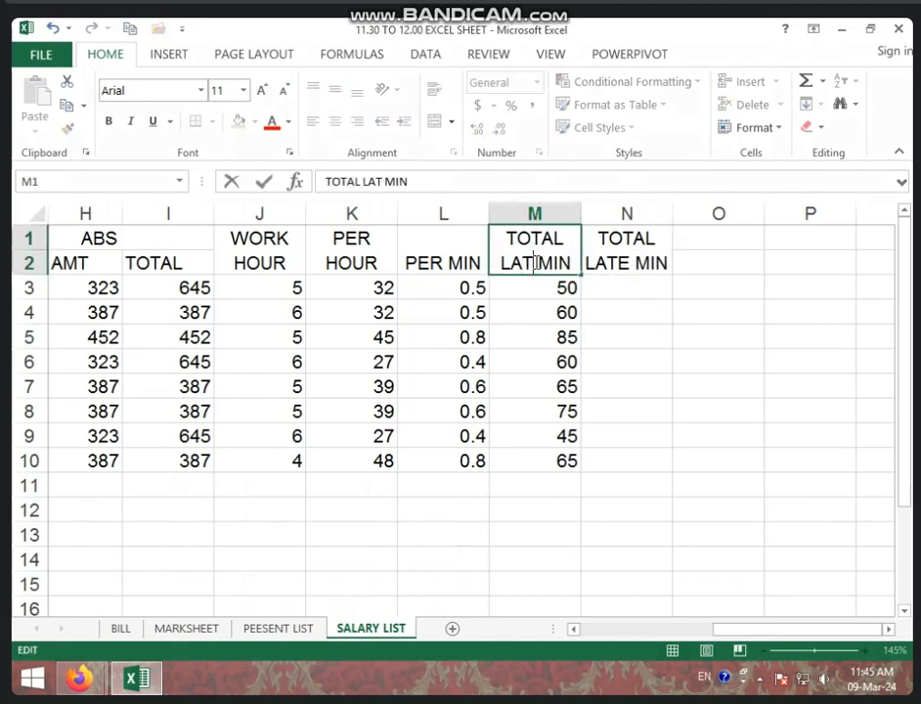
text(E)
click(676, 287)
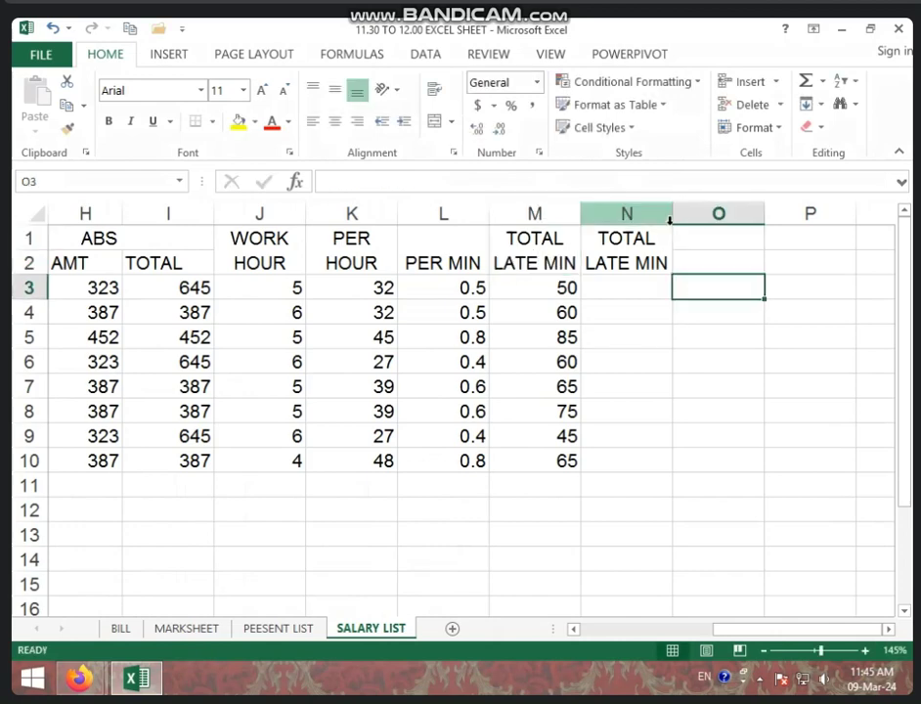
Widen column N to fit its heading and calculate the late amount in N3 with the formula =L3*M3
drag(673, 213, 709, 214)
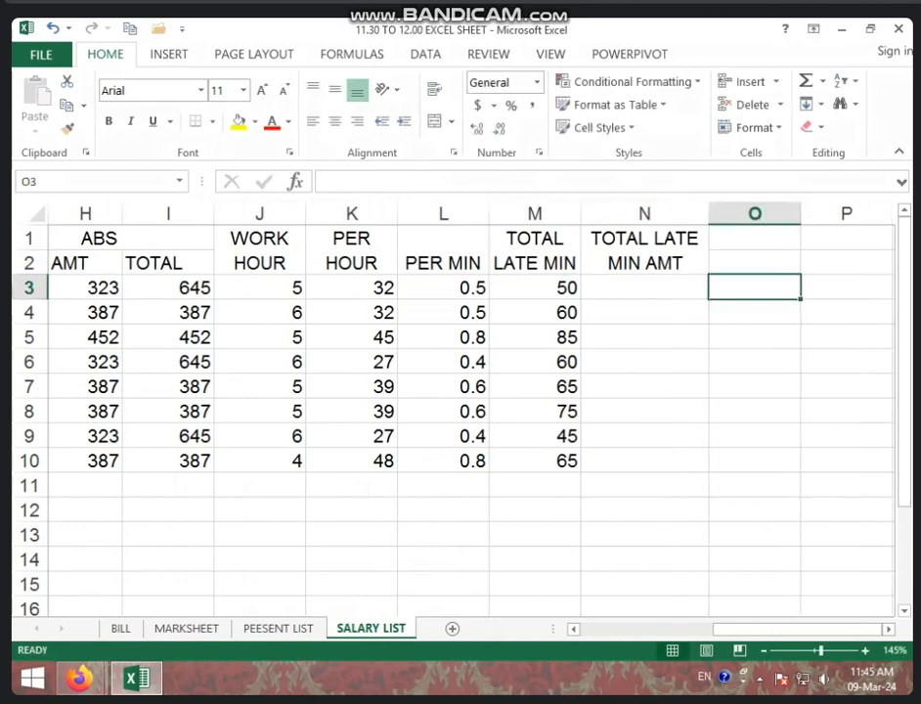
click(668, 256)
click(670, 290)
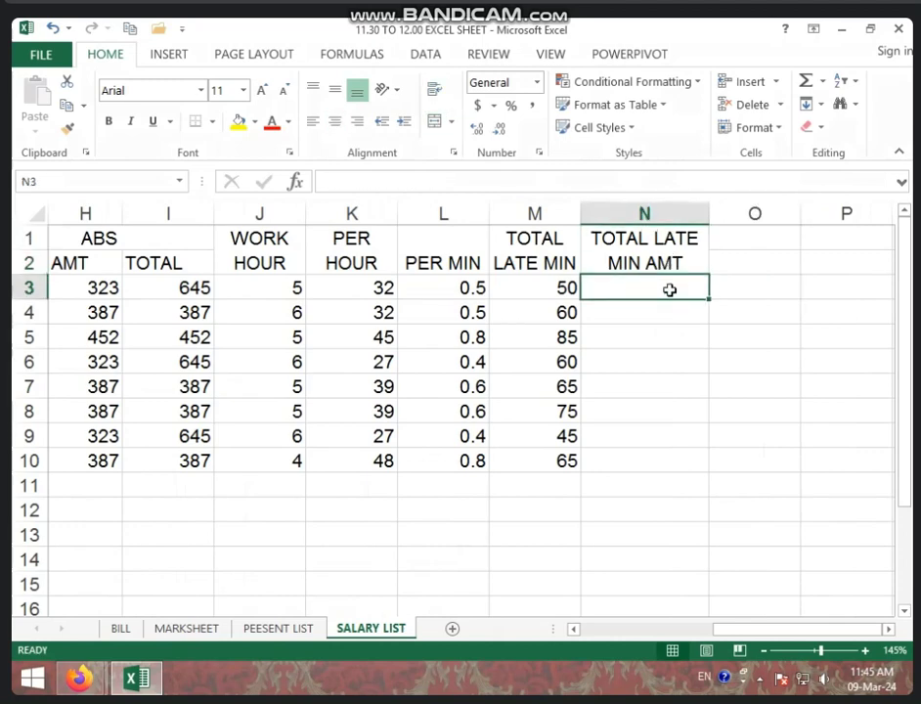
click(467, 286)
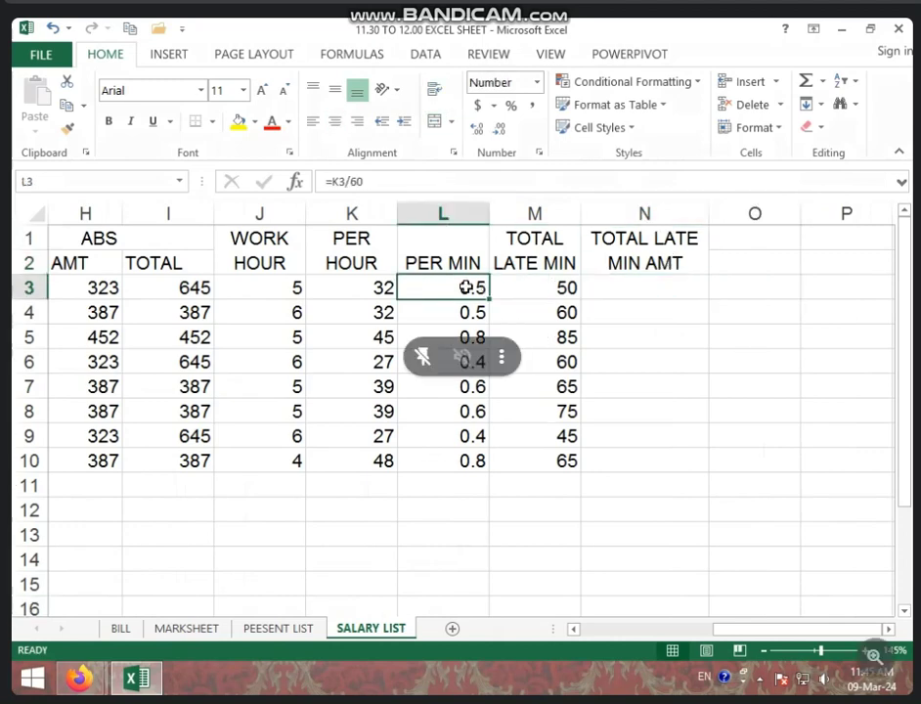
click(538, 286)
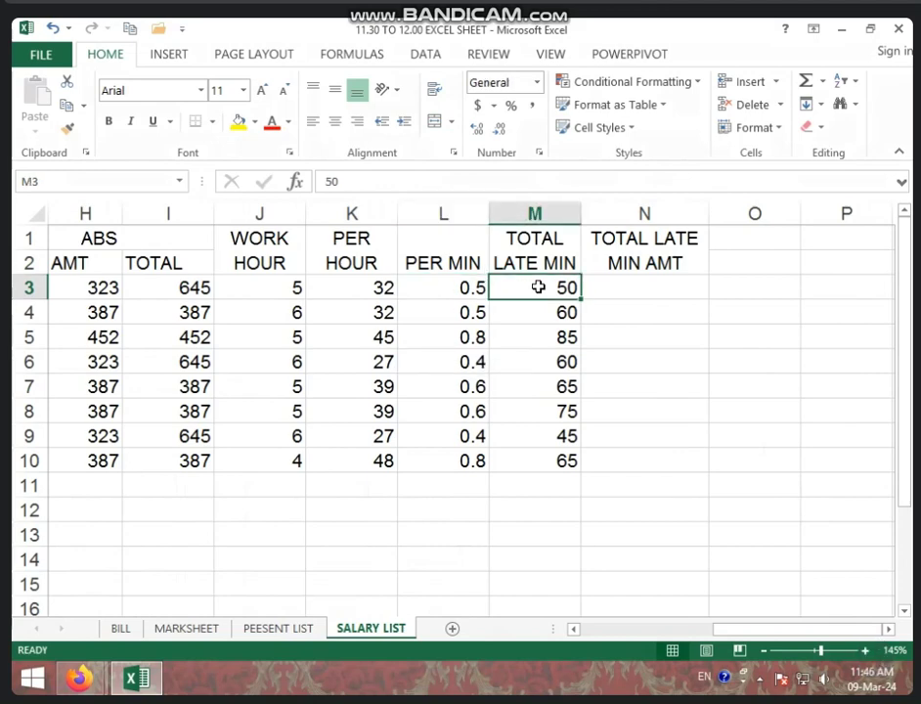
click(629, 286)
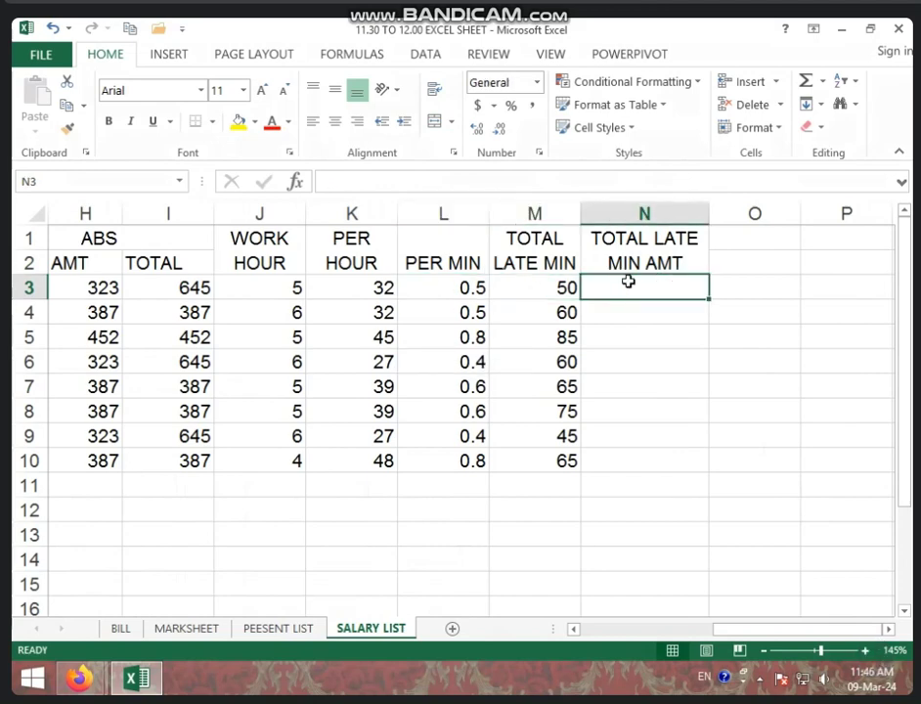
text(=)
click(475, 287)
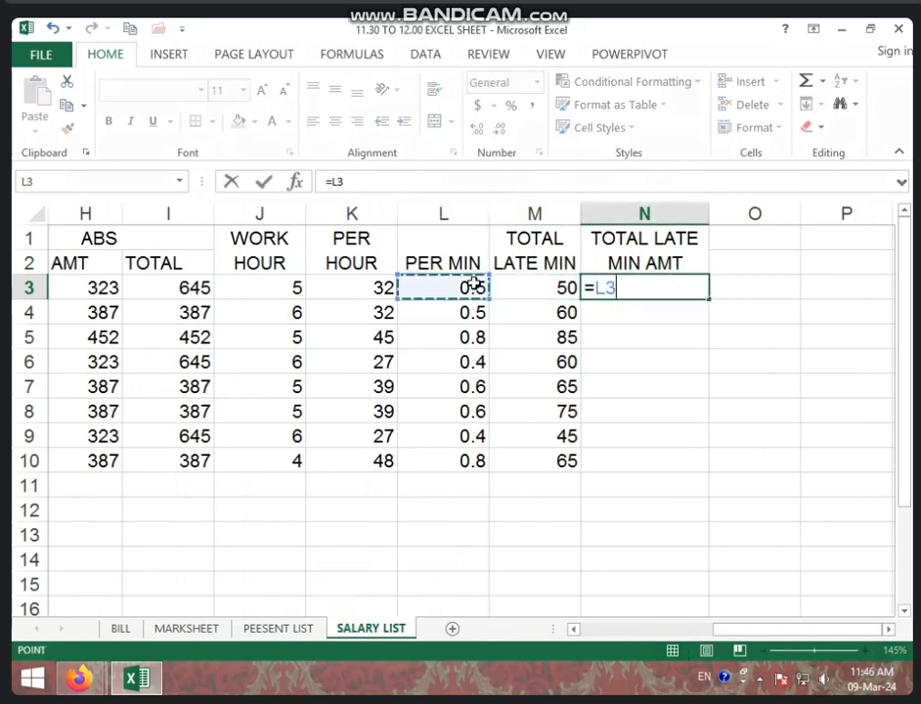
text(*)
click(535, 285)
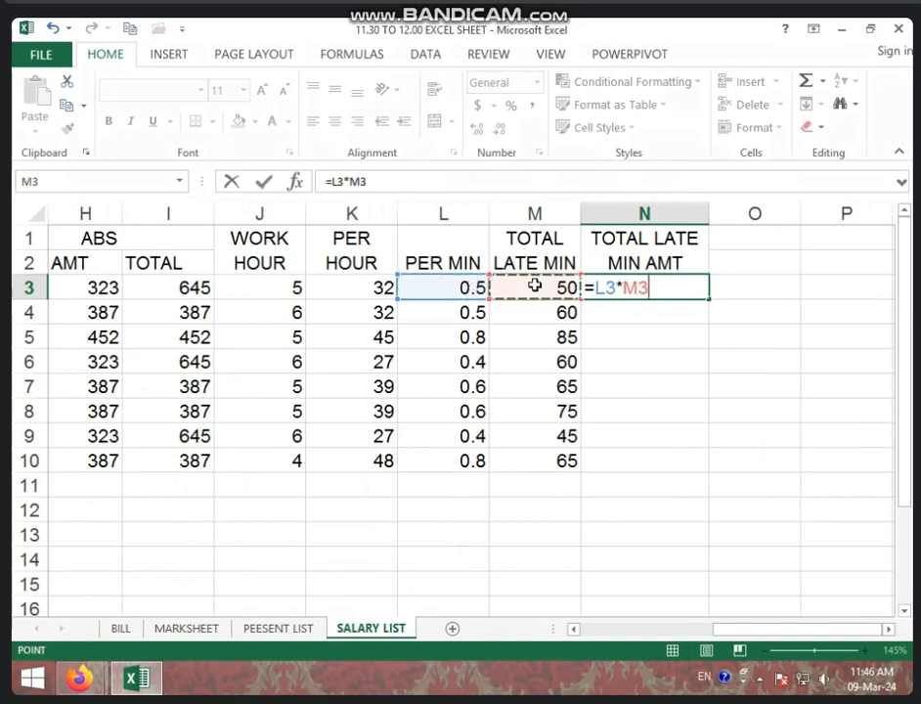
key(Return)
Copy the late amount formula from N3 down to N10 and show the amounts without decimals
click(616, 293)
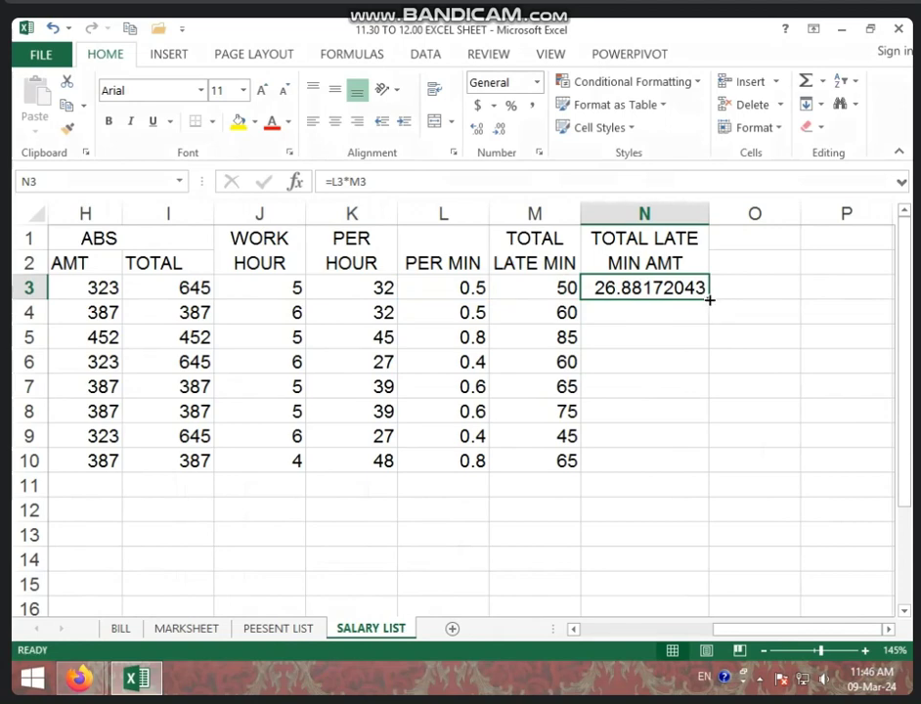
drag(710, 300, 676, 466)
click(499, 128)
click(499, 128)
click(499, 128)
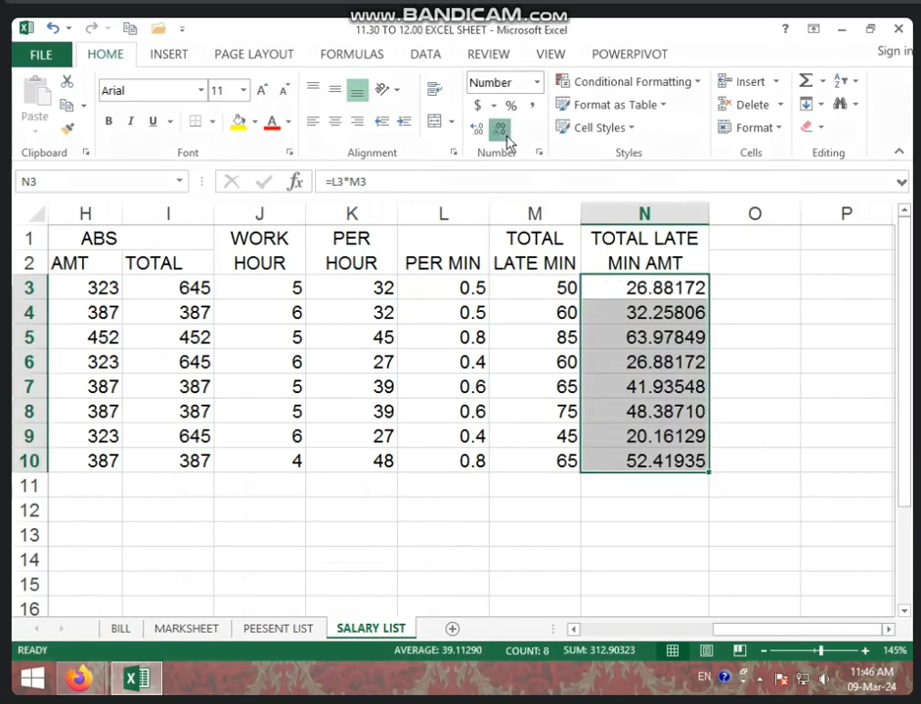
click(499, 128)
click(499, 128)
click(500, 128)
click(500, 128)
click(500, 128)
click(661, 288)
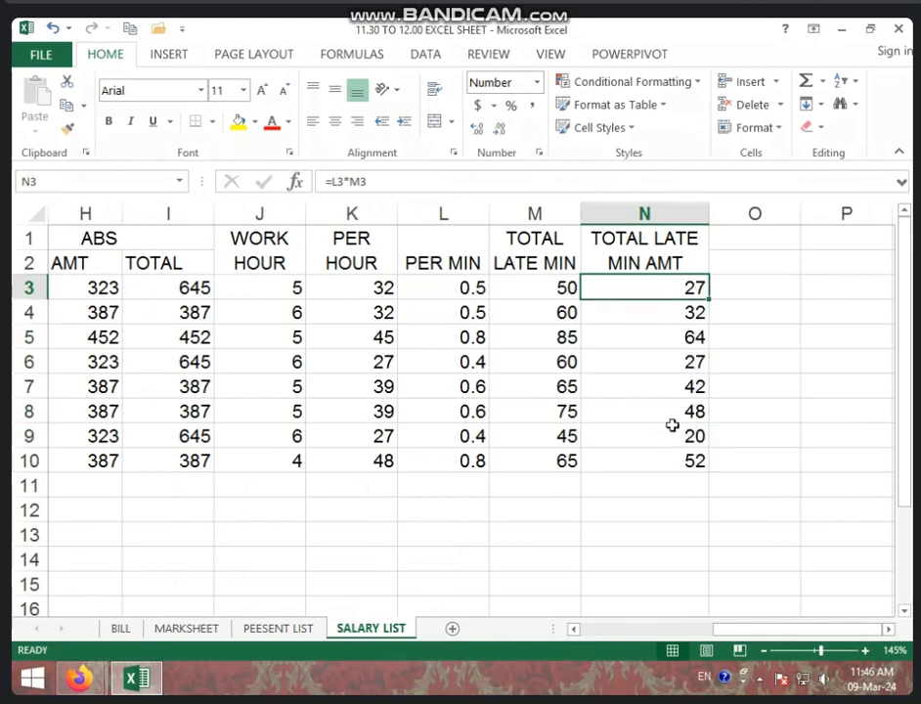
Review the leave total, absence total and late minute amount of the first employee in row 3
drag(729, 627, 569, 576)
click(494, 286)
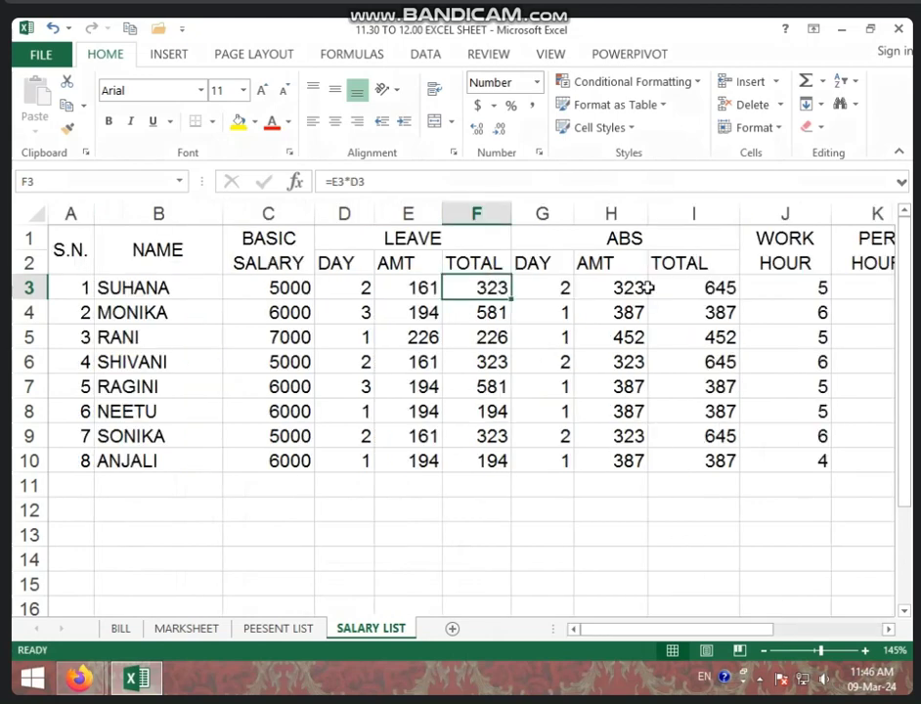
click(684, 287)
drag(636, 628, 819, 623)
click(787, 289)
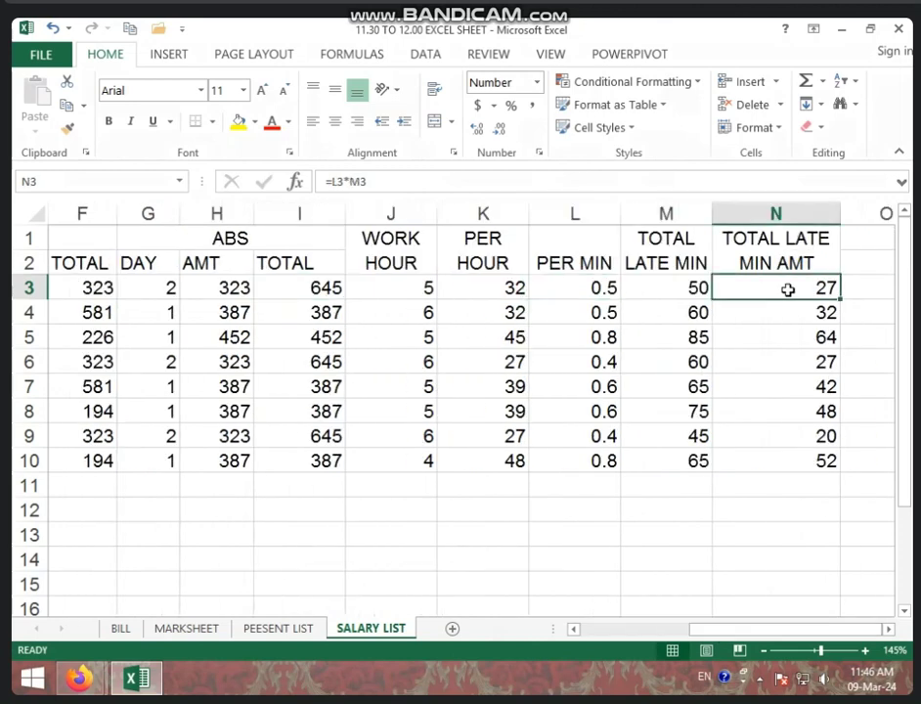
click(853, 257)
drag(822, 212, 684, 213)
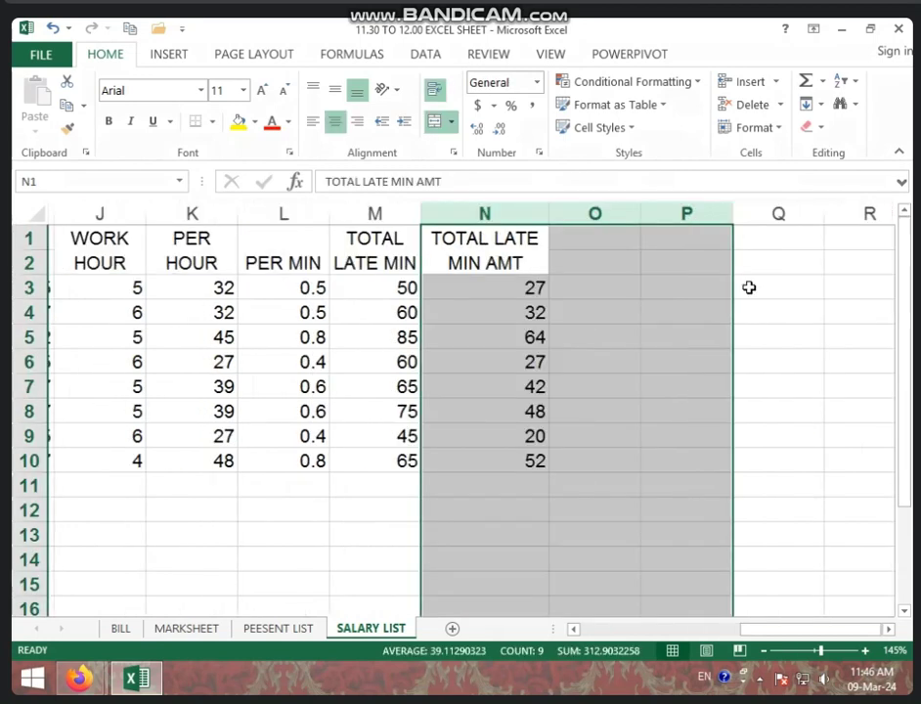
click(680, 284)
Merge and center cells O1 and O2 with text wrapping and enter the heading SDA
drag(588, 237, 591, 257)
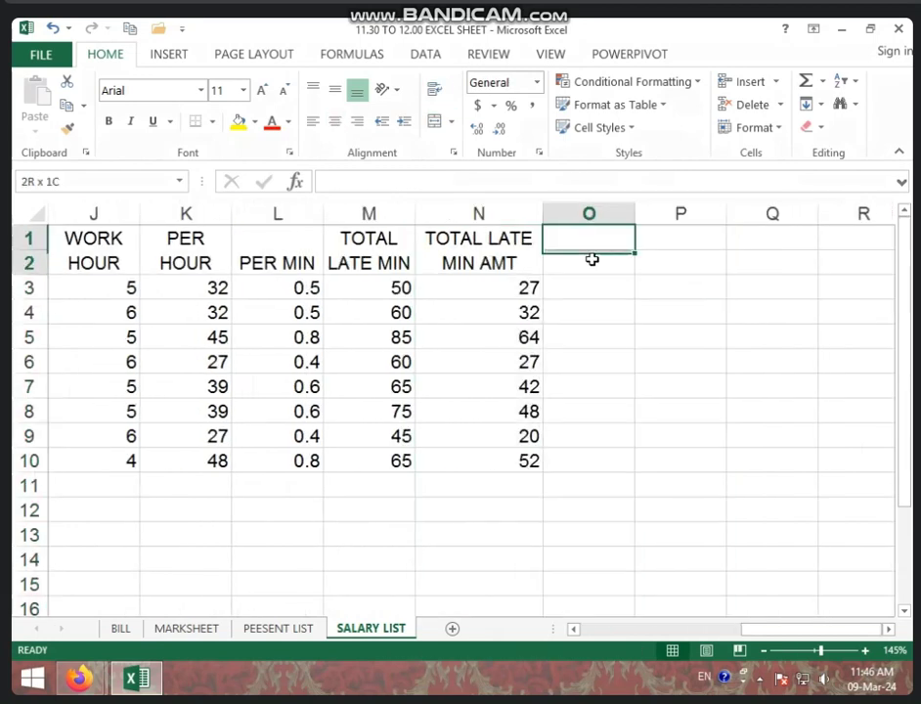
click(436, 121)
click(433, 90)
text(SDA)
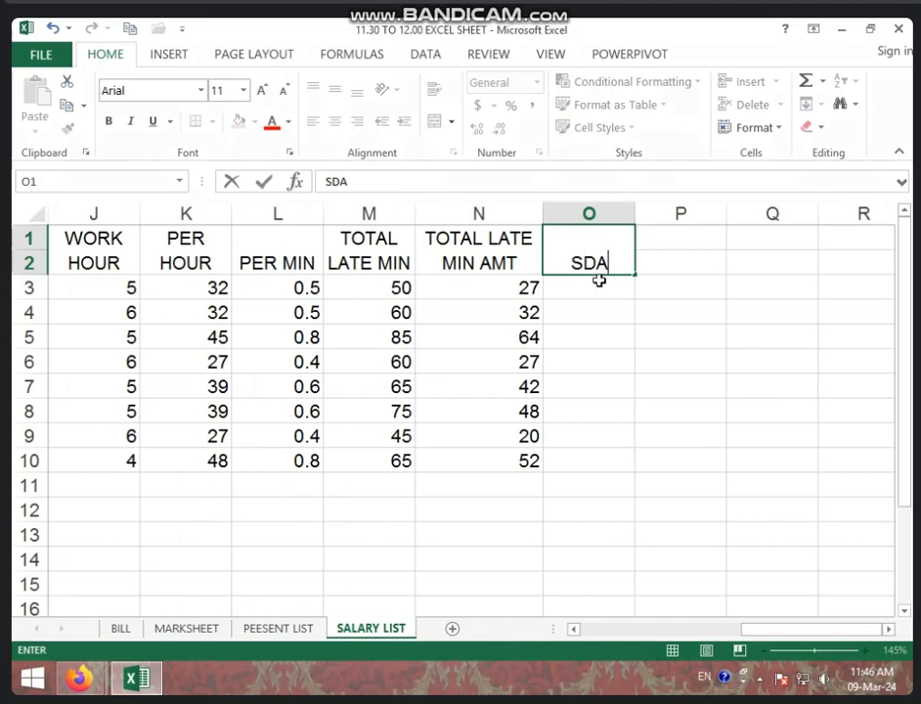
key(Return)
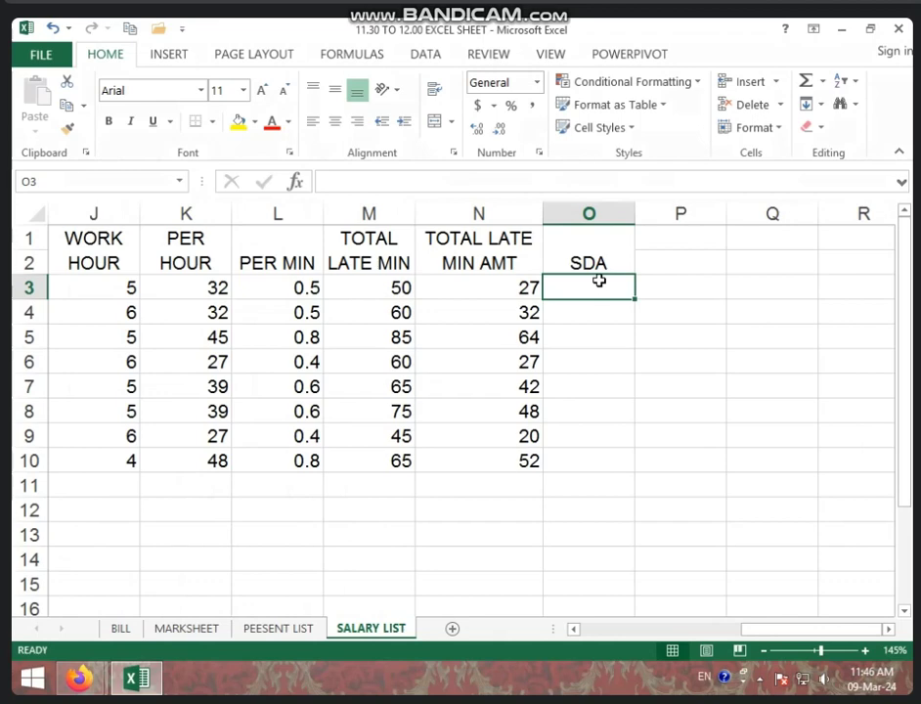
Calculate the SDA amount in O3 by adding the leave total, absence total and late amount with =F3+I3+N3
text(=)
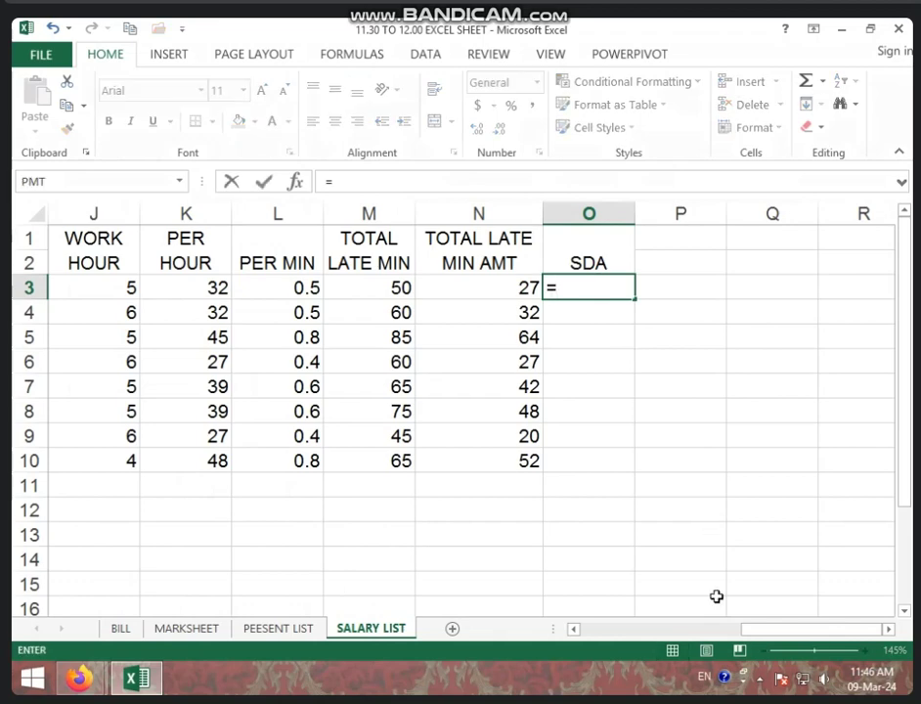
drag(766, 629, 592, 623)
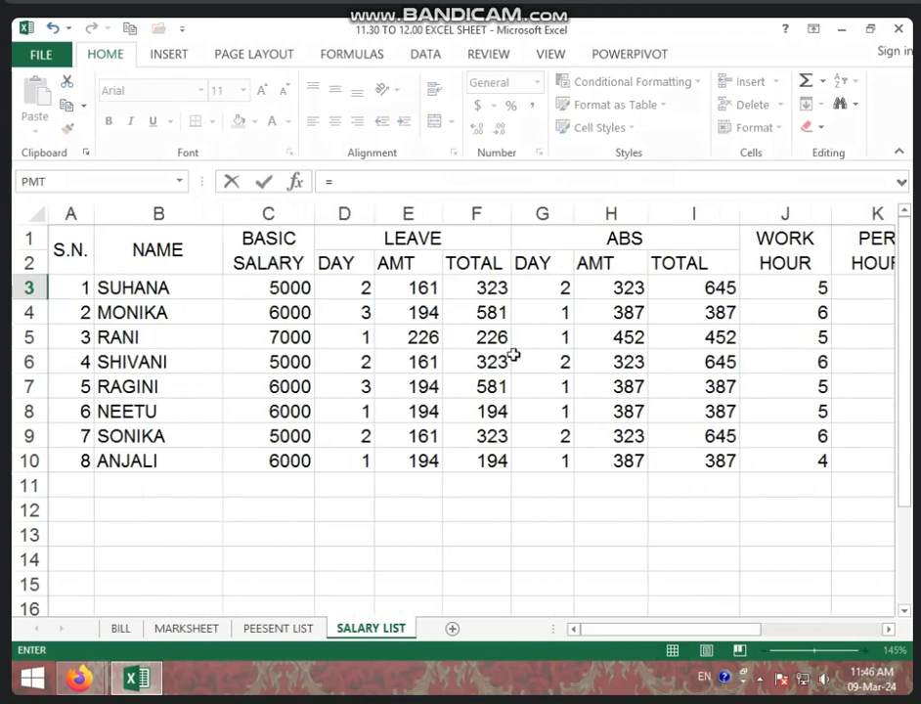
click(479, 293)
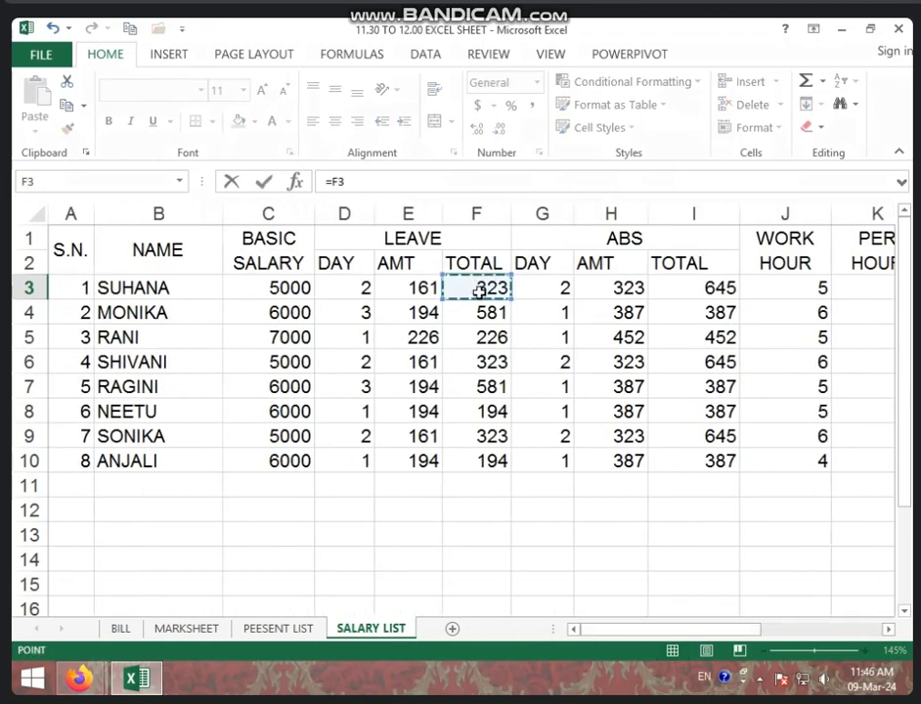
text(+)
click(695, 283)
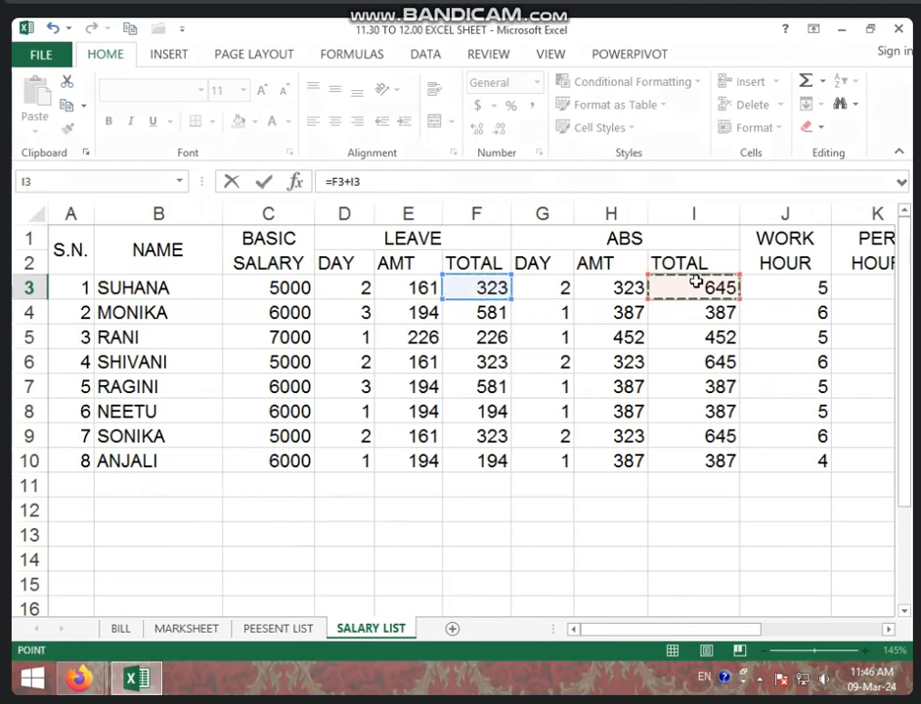
text(+)
drag(631, 631, 787, 630)
click(692, 290)
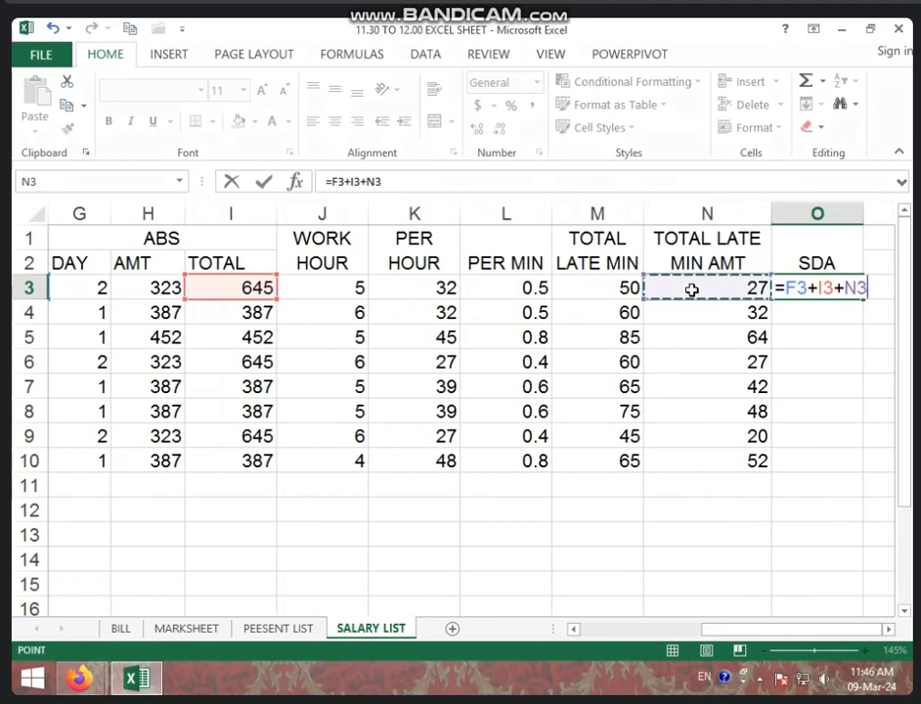
key(Return)
Copy the SDA formula from O3 down to O10
click(791, 288)
drag(862, 301, 850, 462)
click(837, 288)
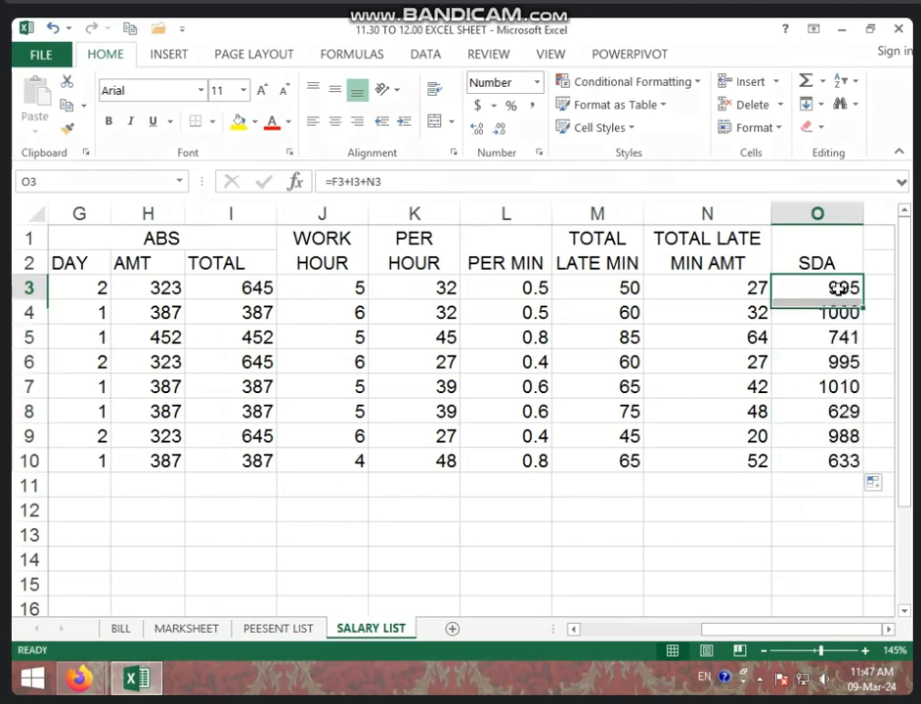
Merge and center cells P1 and P2 with text wrapping and enter the heading NET SALARY AFTER LATE MIN
click(847, 213)
click(868, 217)
double_click(869, 218)
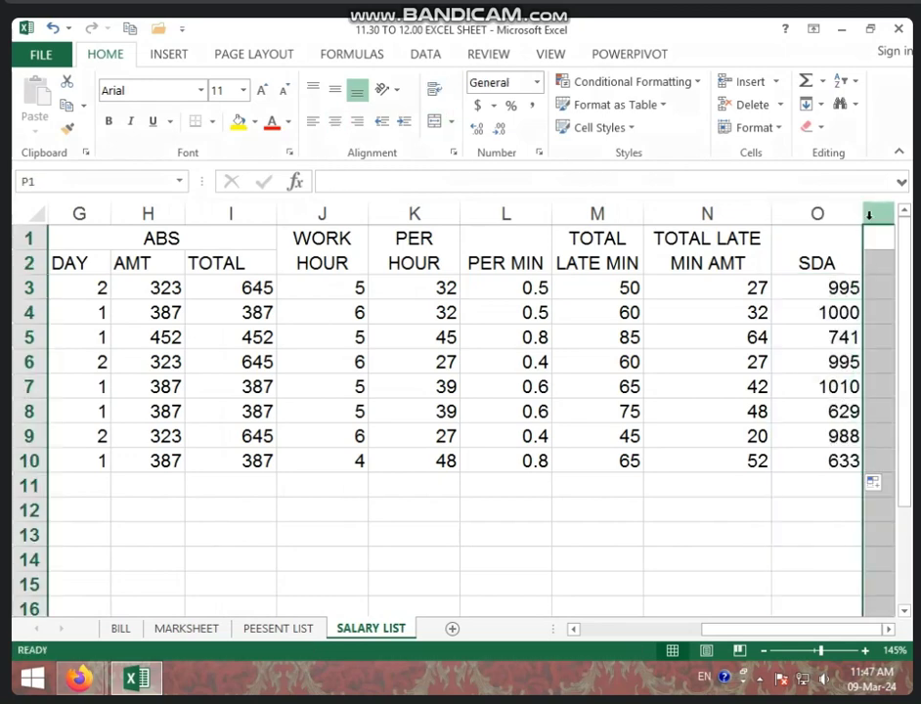
scroll(806, 241, right, 3)
click(805, 240)
drag(710, 244, 712, 261)
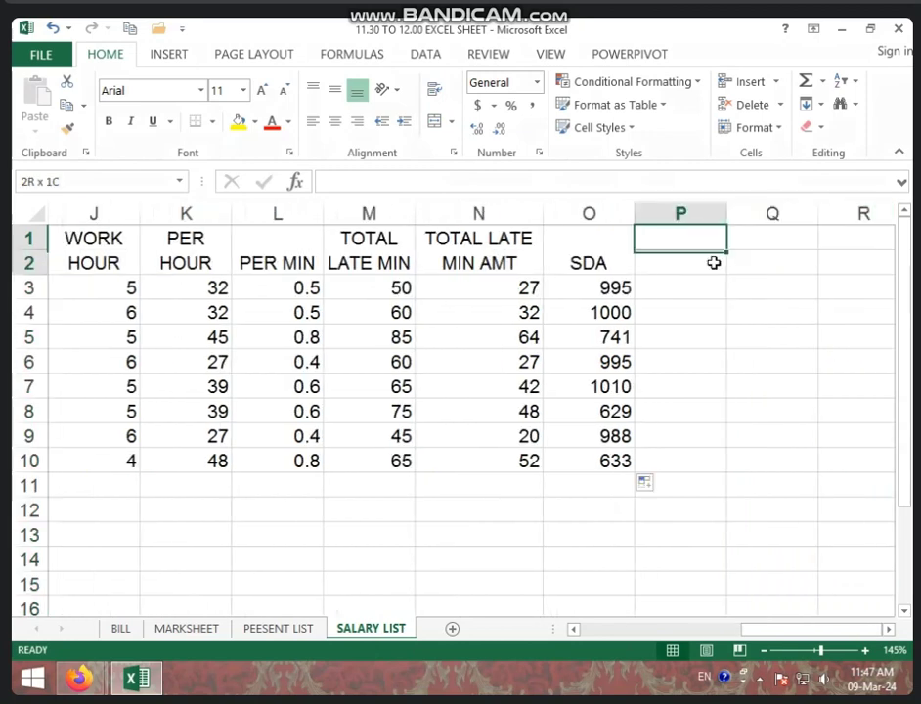
click(434, 120)
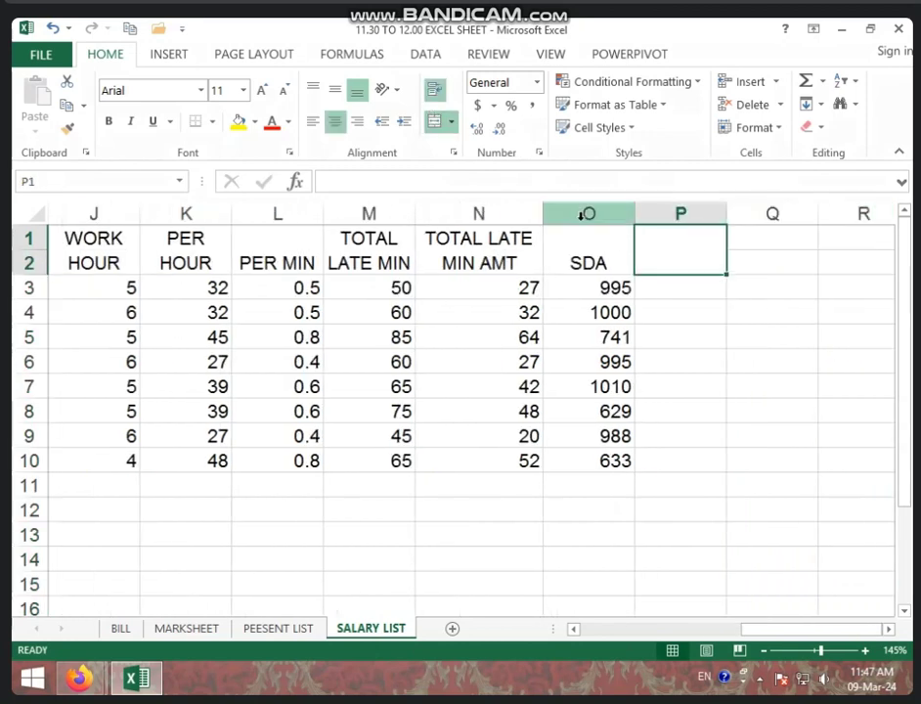
text(NET SAL)
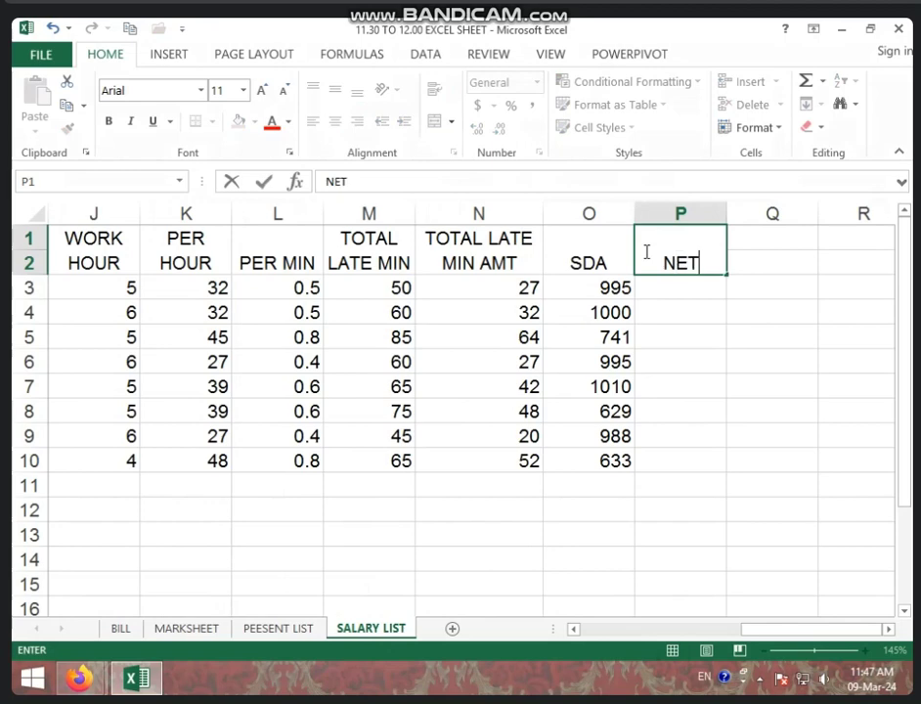
text(ARY AFTER)
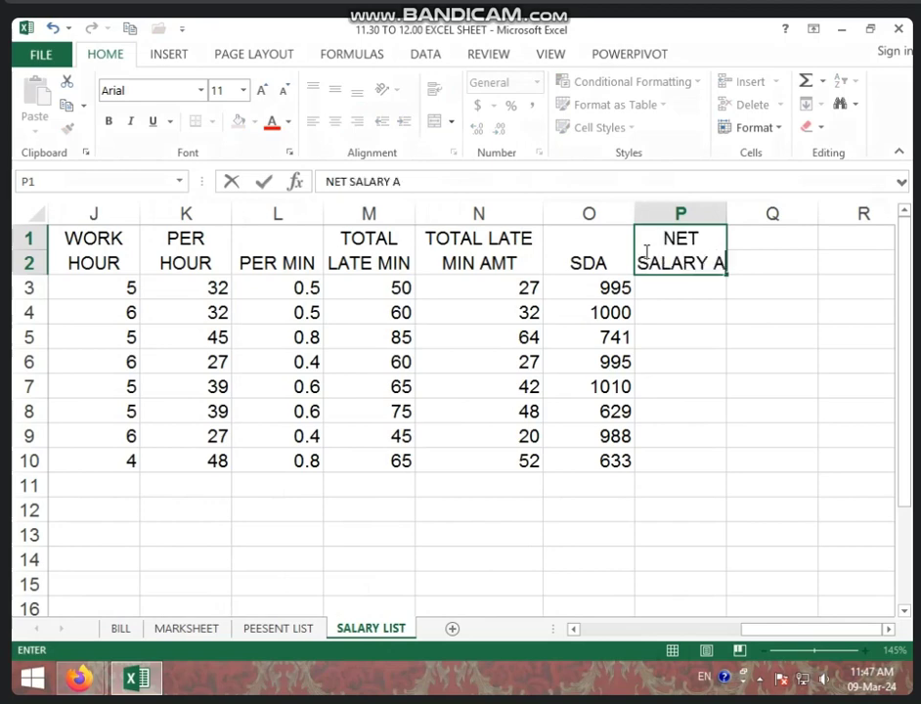
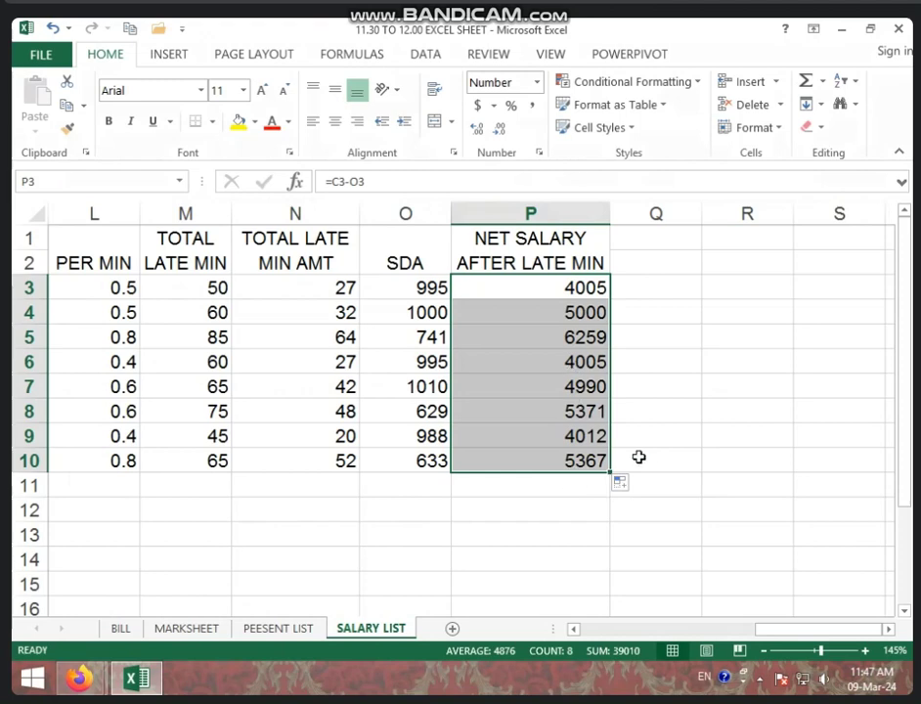
click(698, 439)
click(592, 291)
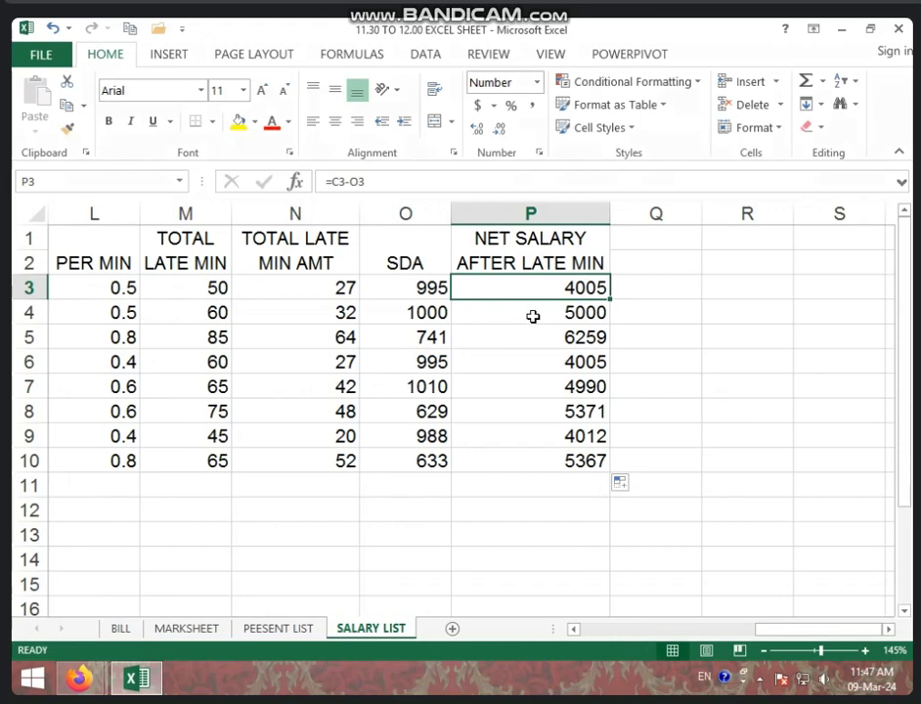
click(614, 559)
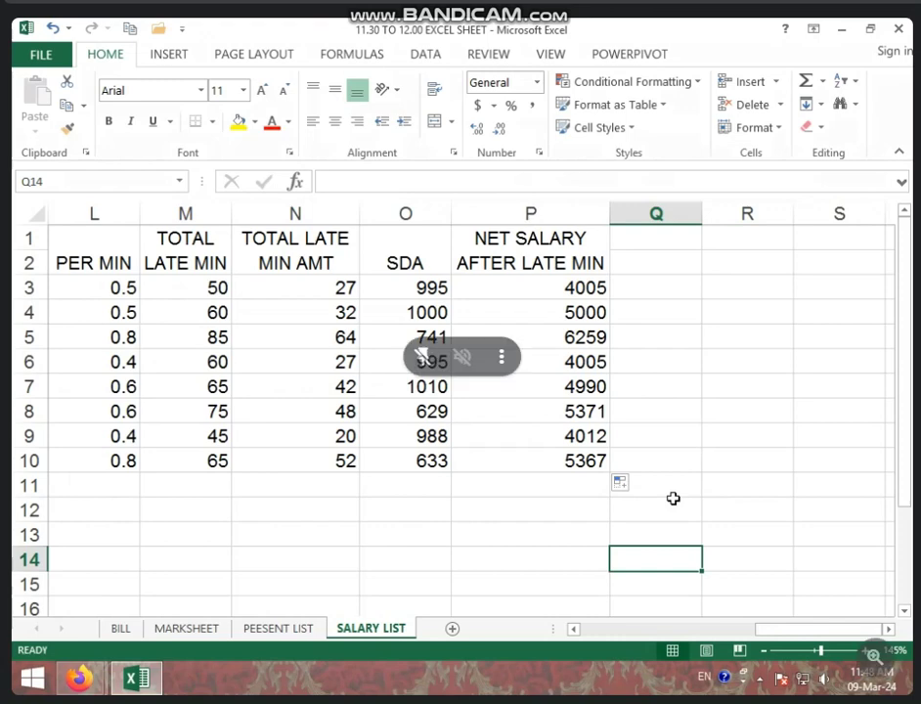
click(434, 212)
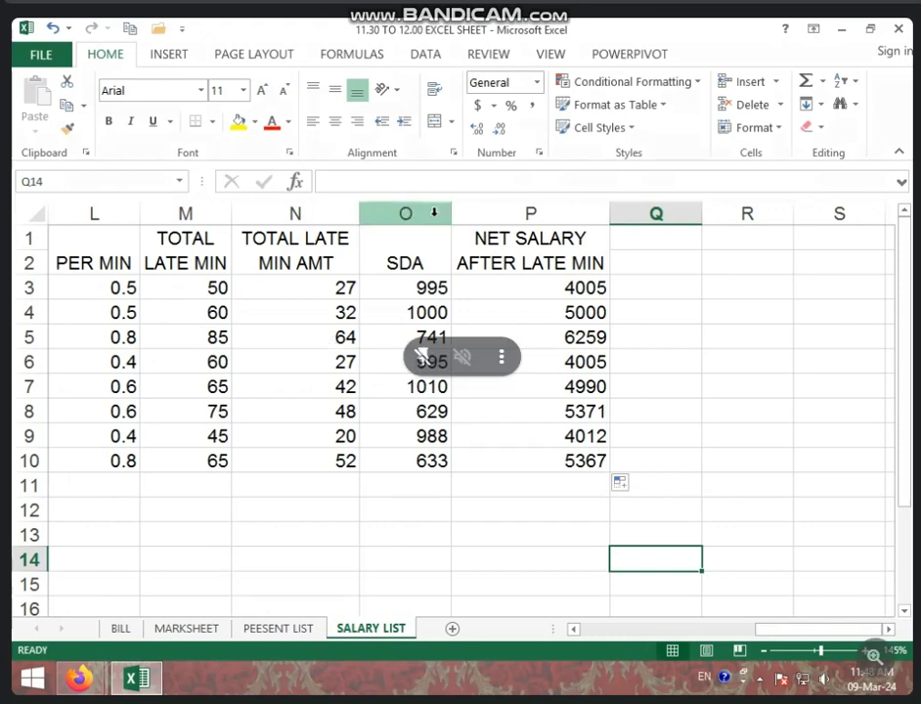
right_click(434, 213)
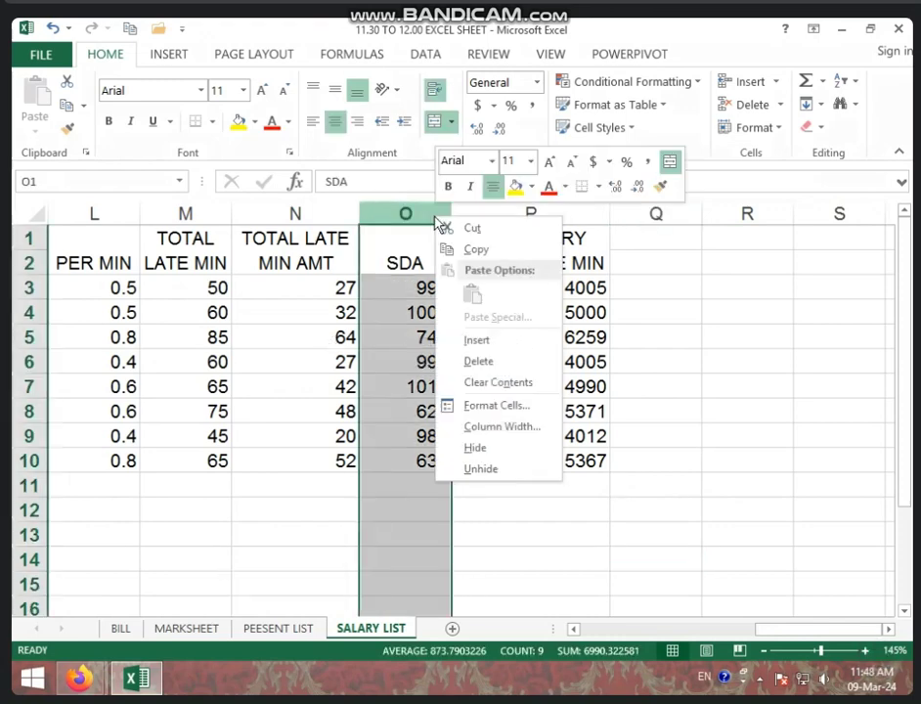
click(489, 342)
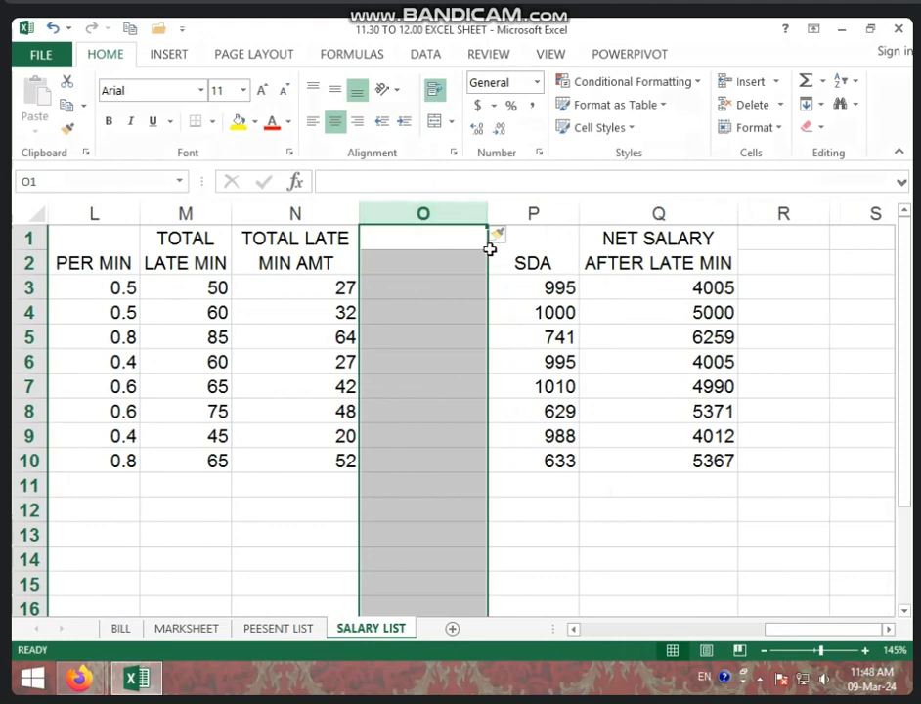
key(ctrl+z)
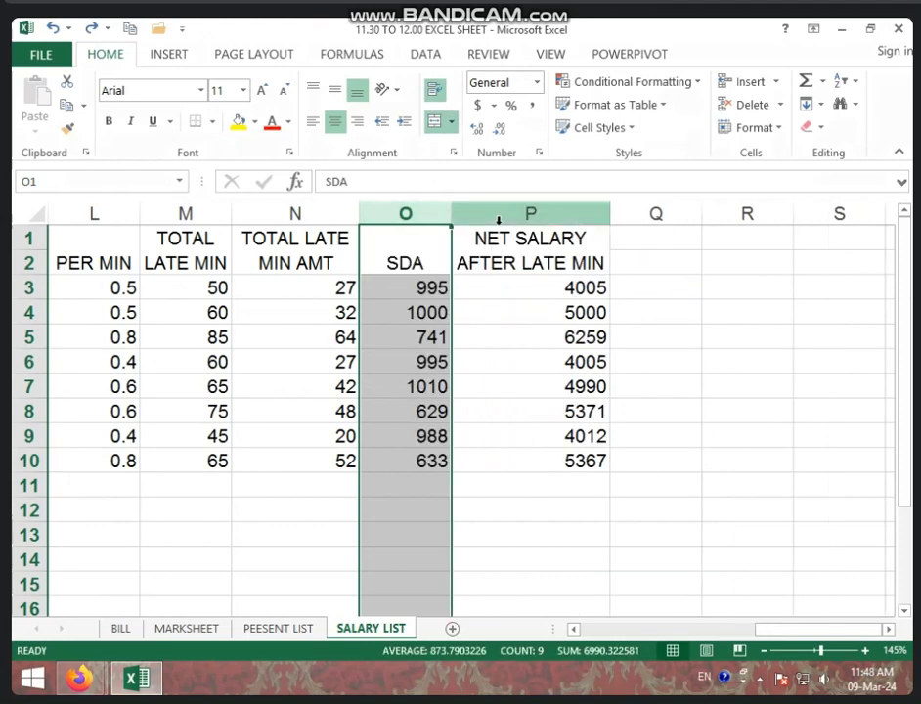
Insert an empty column before the net salary column and merge and center its cells P1 and P2
click(498, 214)
right_click(500, 220)
click(539, 350)
drag(477, 239, 477, 255)
click(433, 123)
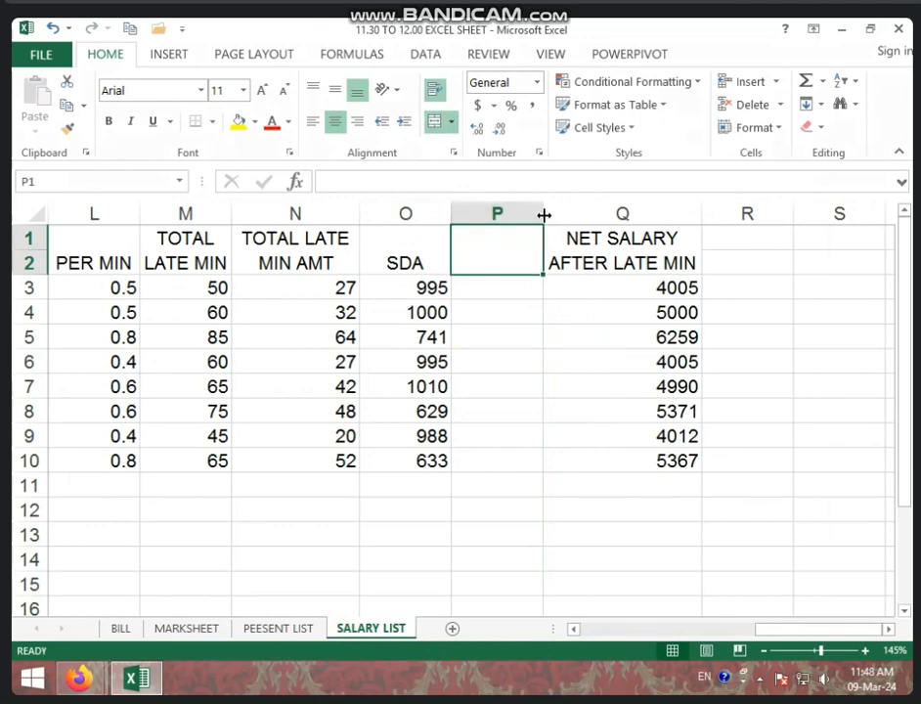
Widen column P and enter the heading NET SALARY in its merged header cell
drag(542, 214, 578, 214)
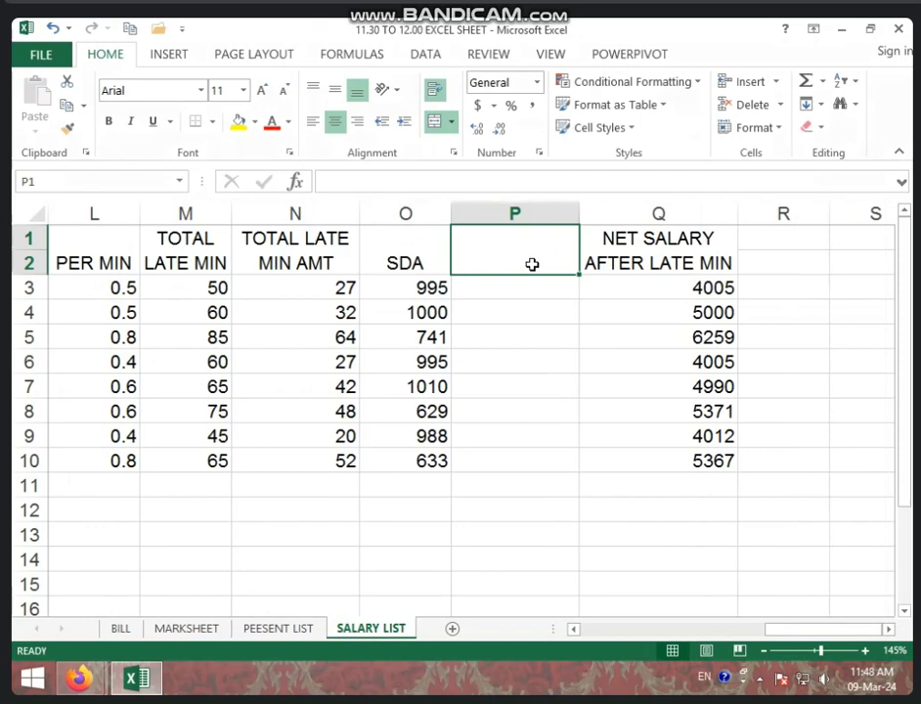
text(NET)
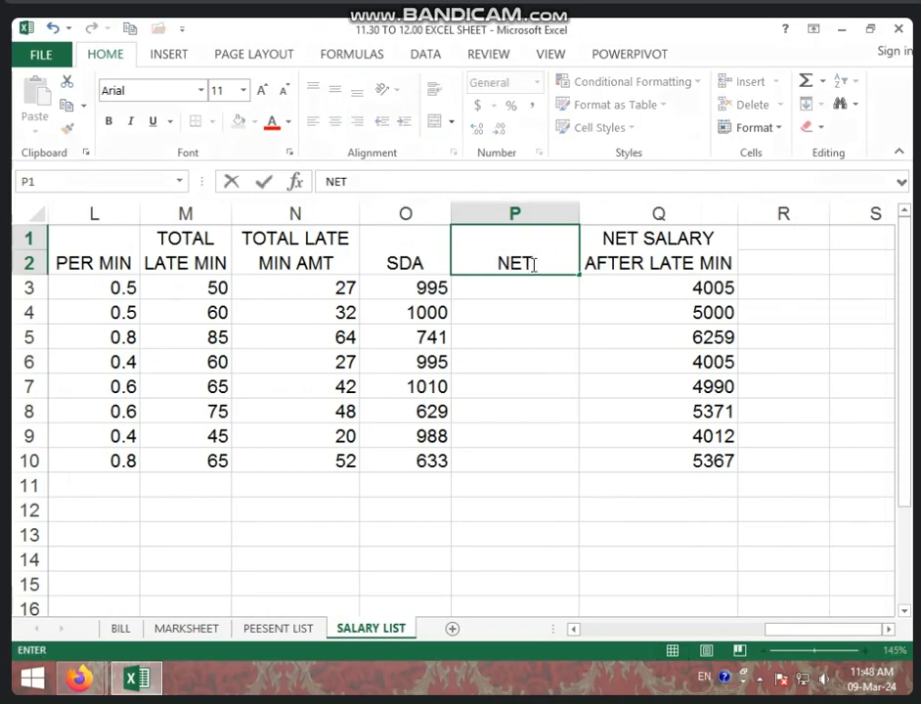
text( SALARY)
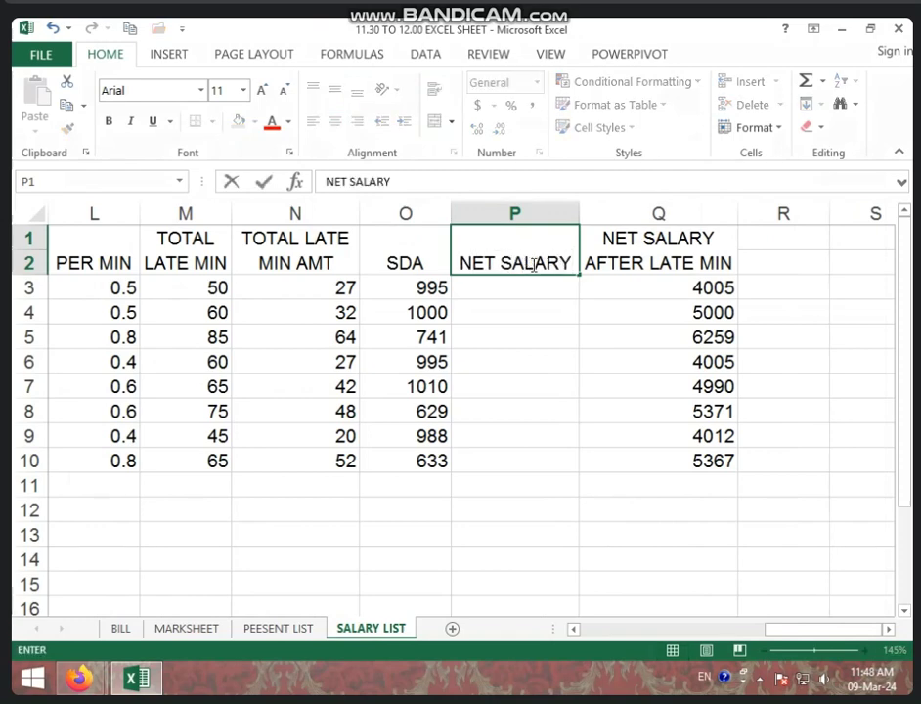
key(Return)
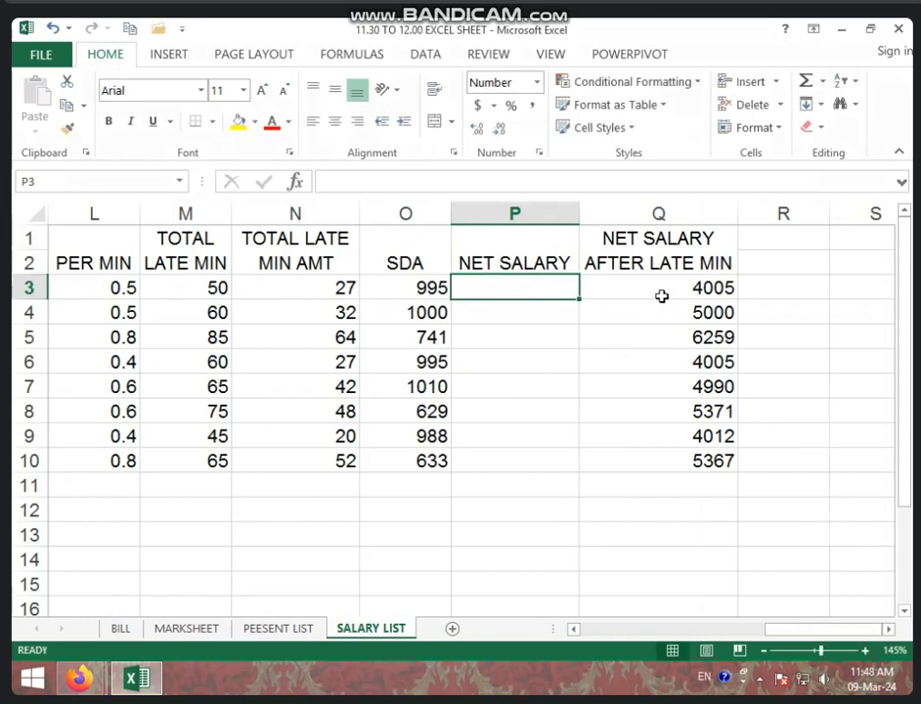
Clear the formulas in Q3:Q10 under NET SALARY AFTER LATE MIN and in O3:O10 under SDA
click(661, 295)
drag(660, 293, 676, 462)
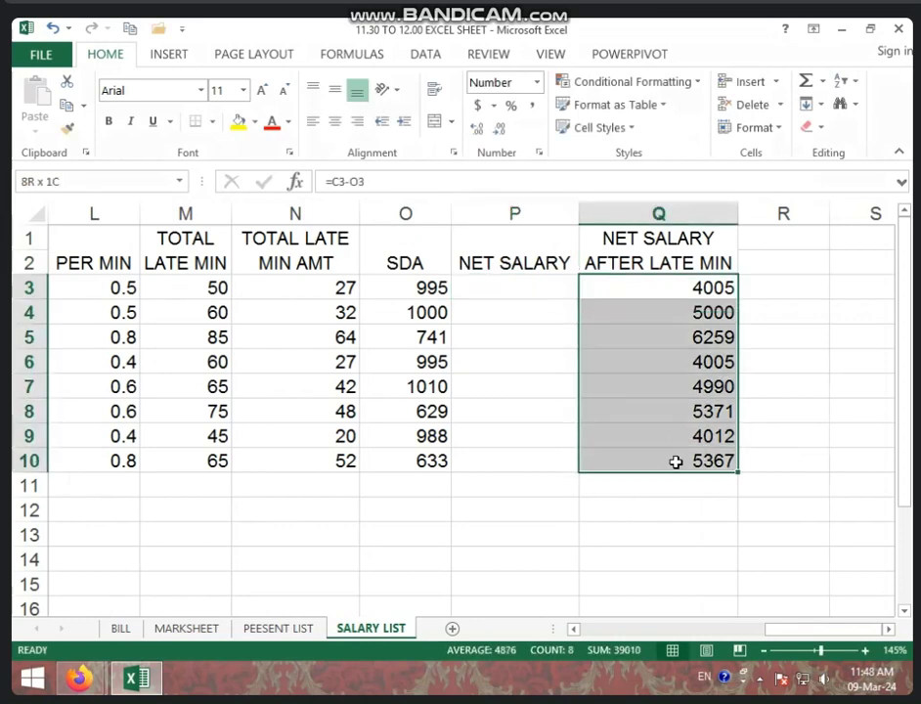
key(Delete)
click(639, 508)
click(430, 292)
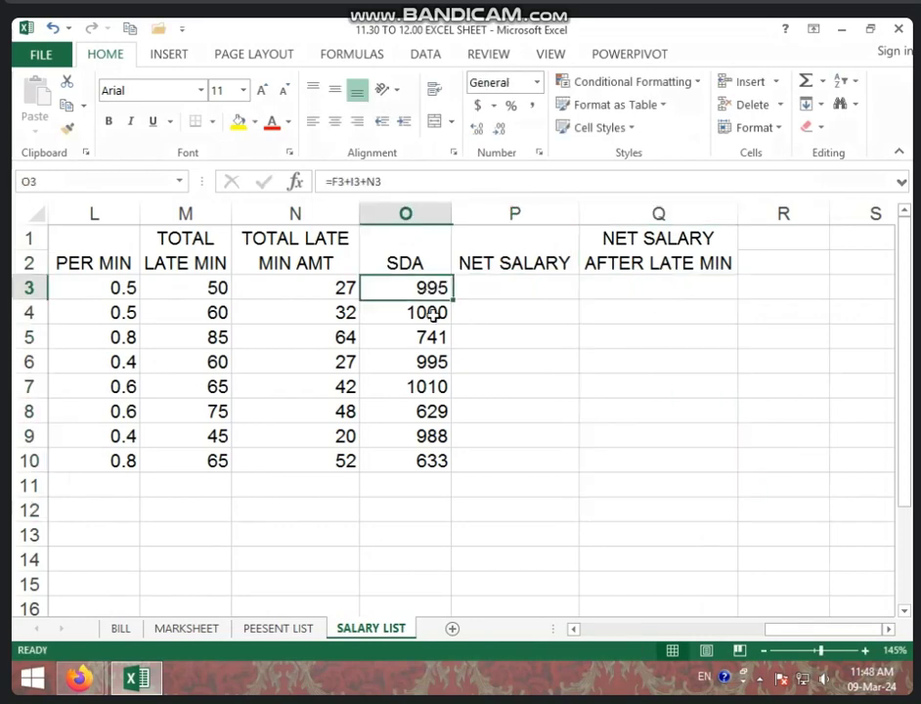
drag(433, 312, 440, 457)
key(Delete)
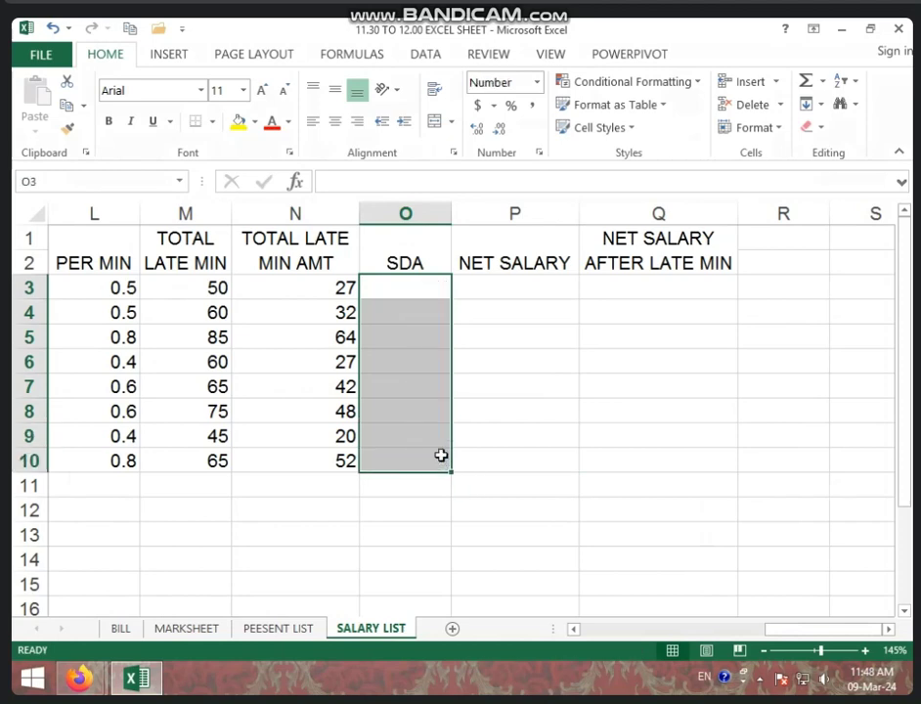
click(554, 459)
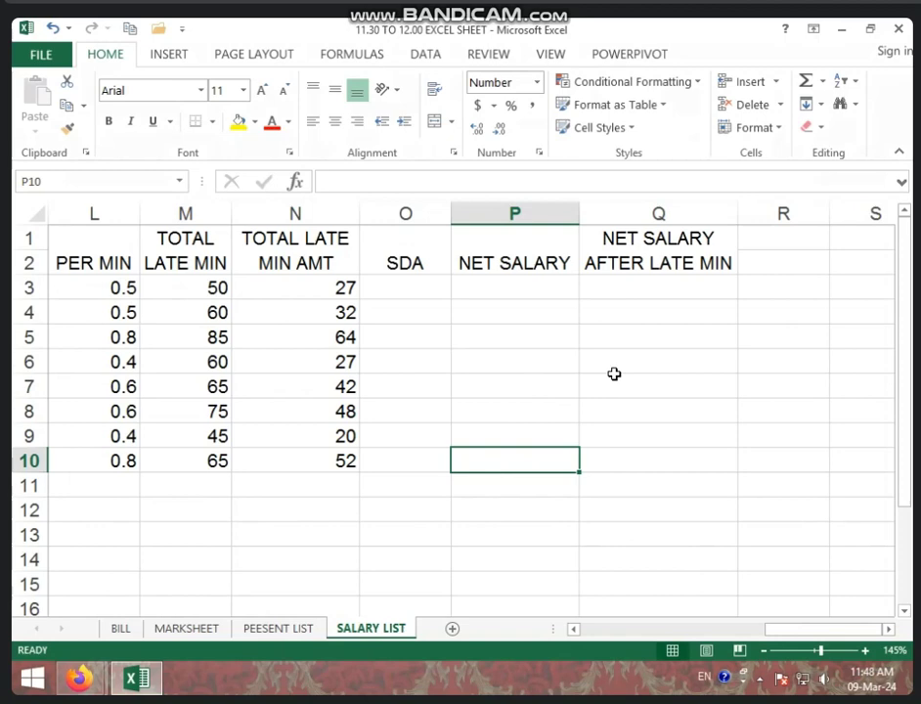
Begin a new SDA formula in O3 with a reference to the leave total in F3
click(409, 287)
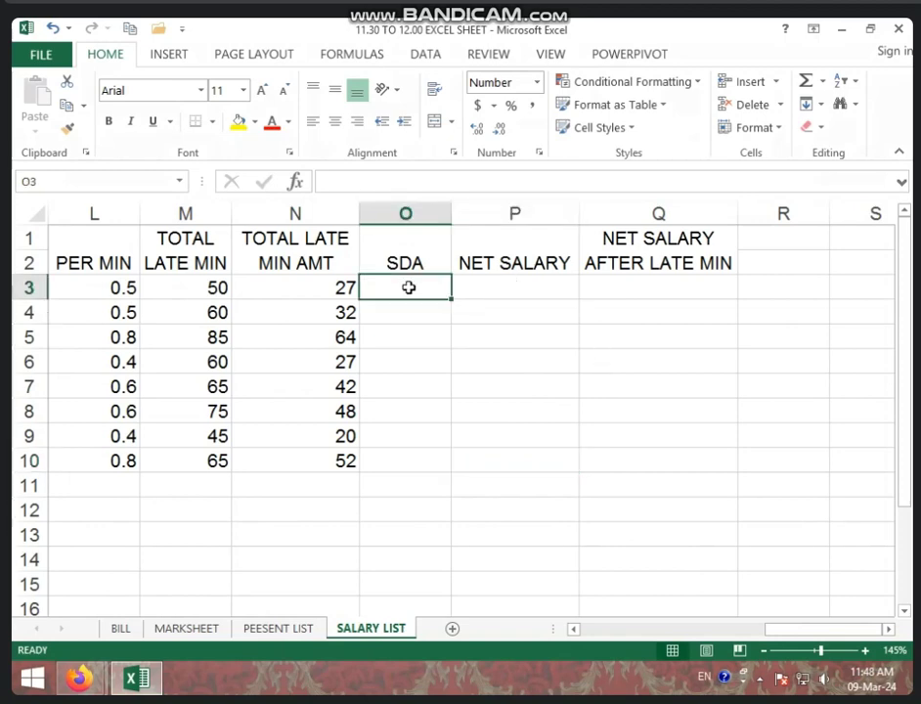
click(509, 287)
click(604, 288)
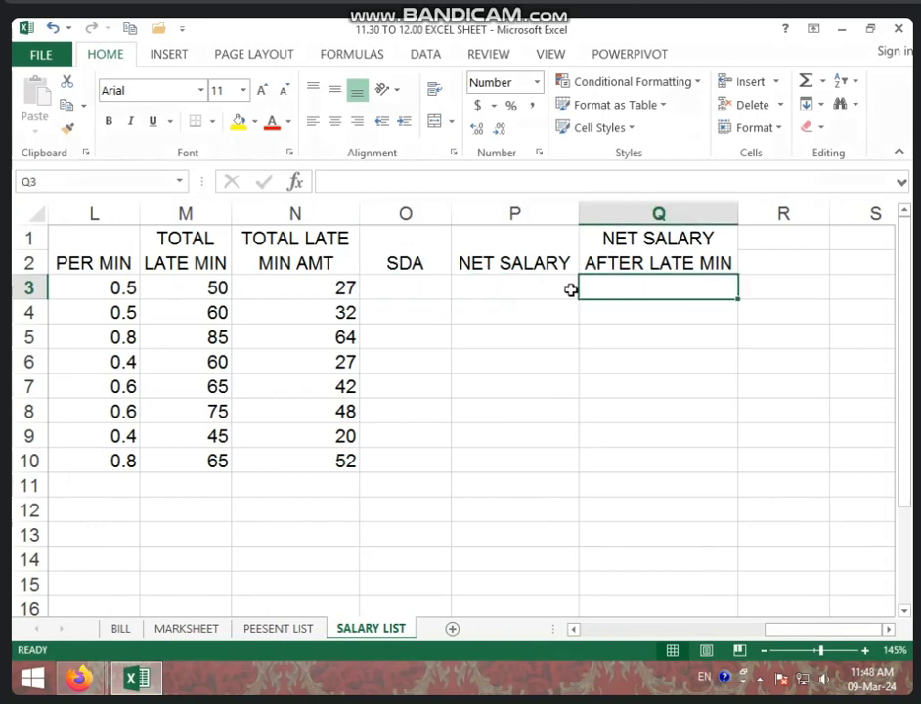
click(431, 287)
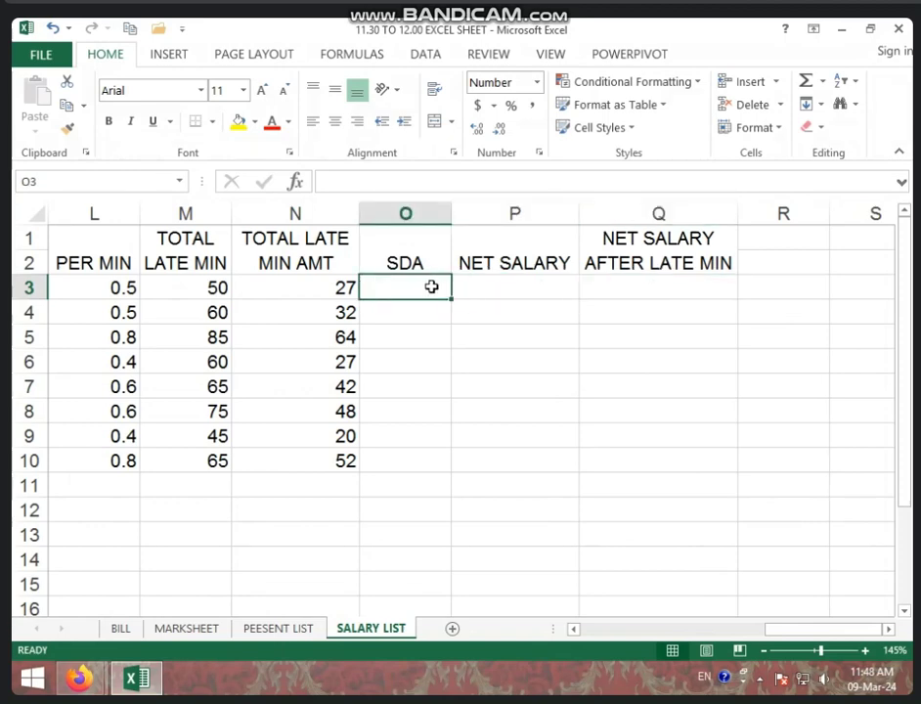
text(=)
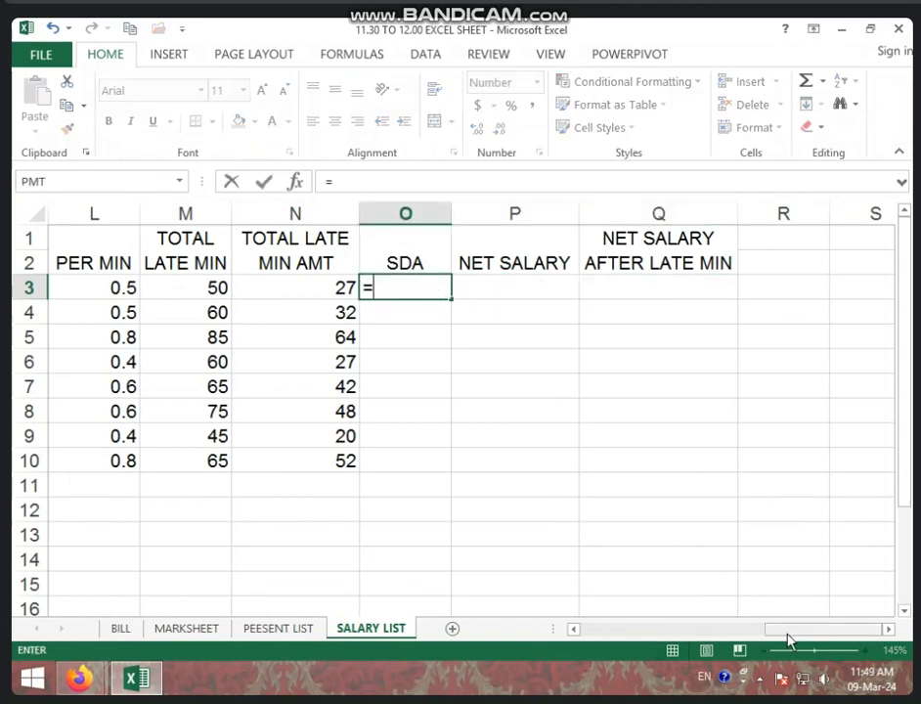
drag(787, 636, 574, 634)
click(461, 286)
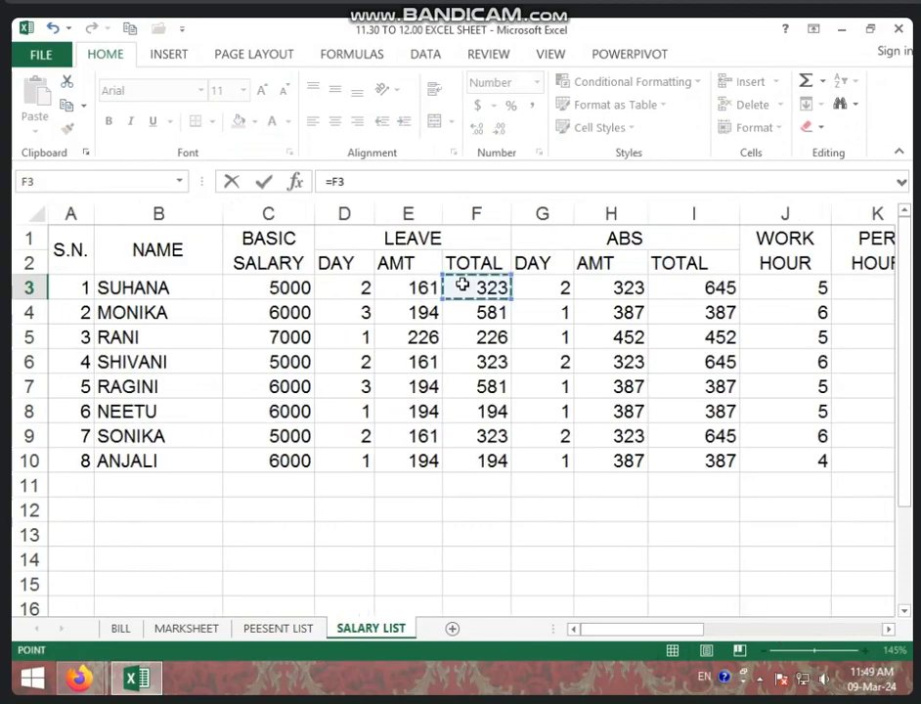